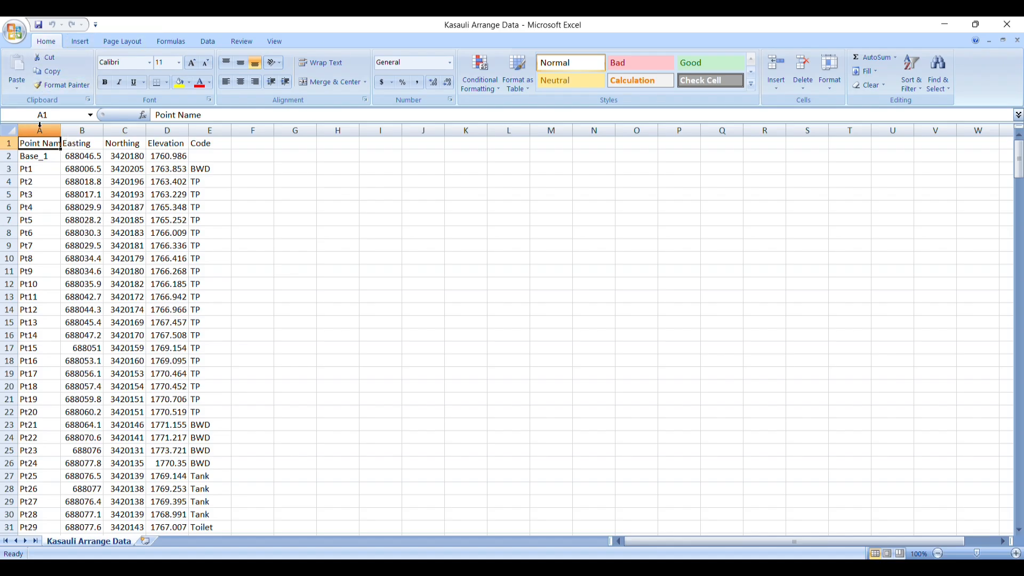
- Examine the survey table's column headings: Point Name, Easting, Northing, Elevation and Code
left_click(79, 143)
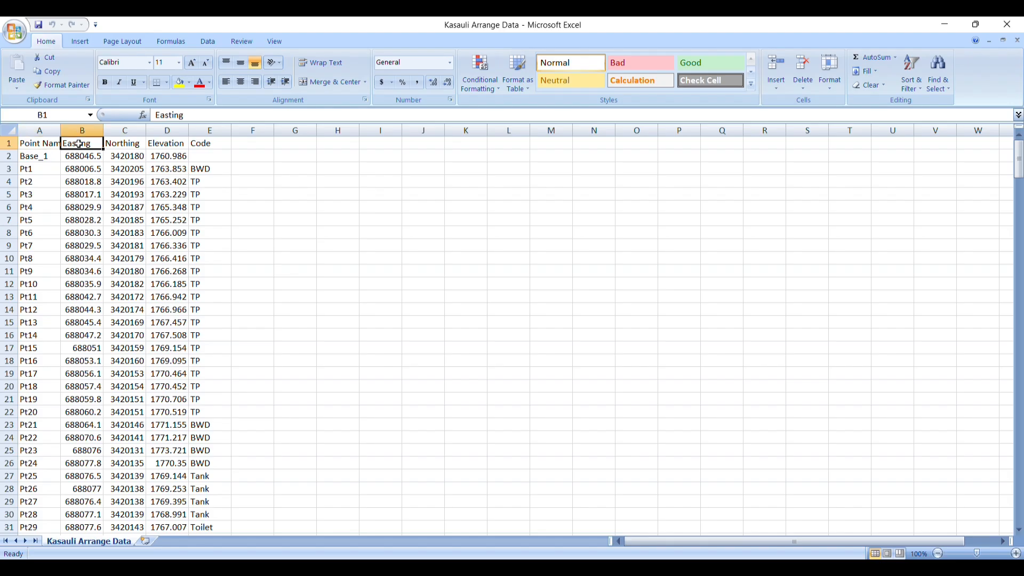
left_click(128, 147)
left_click(173, 147)
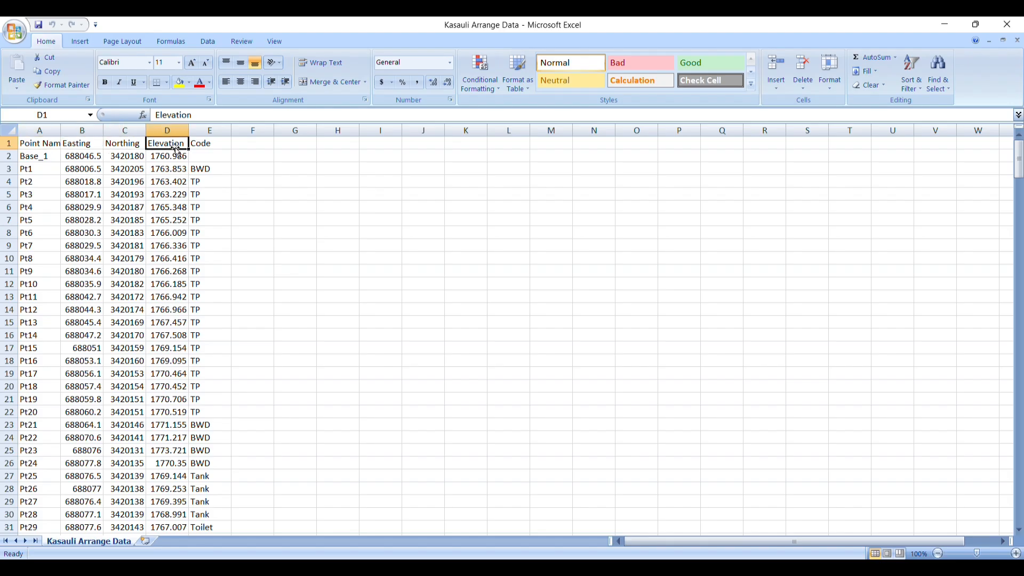
left_click(201, 143)
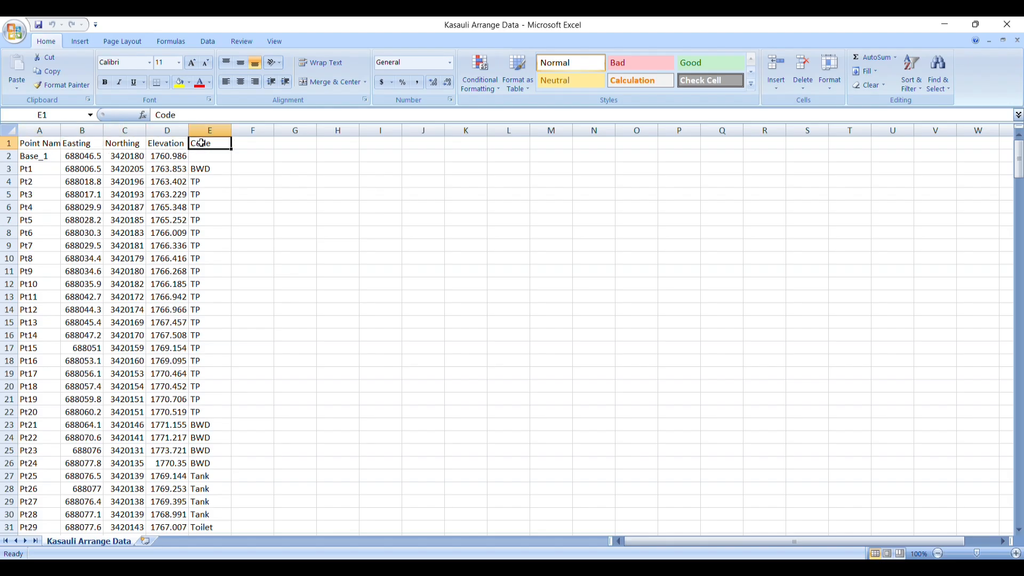
left_click(40, 143)
left_click(71, 144)
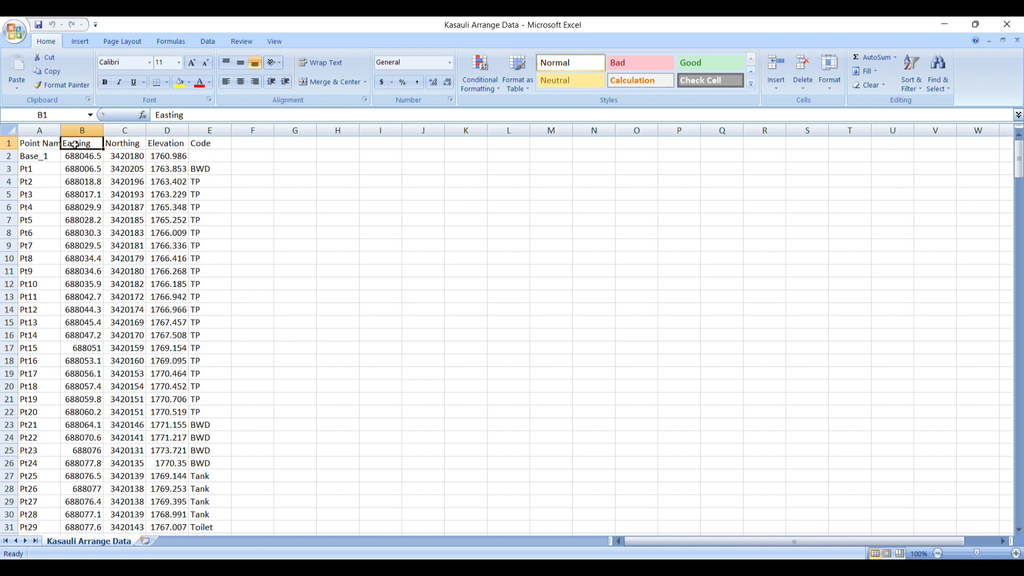
left_click(110, 145)
left_click(160, 145)
left_click(198, 144)
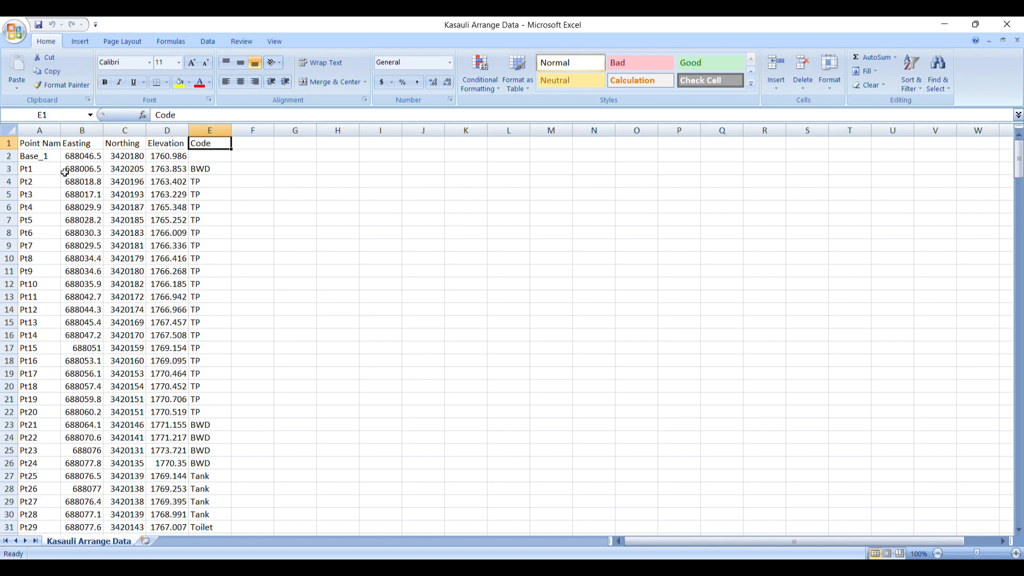
- Delete the heading row and the Base_1 row from the survey data
left_click_drag(11, 145, 8, 156)
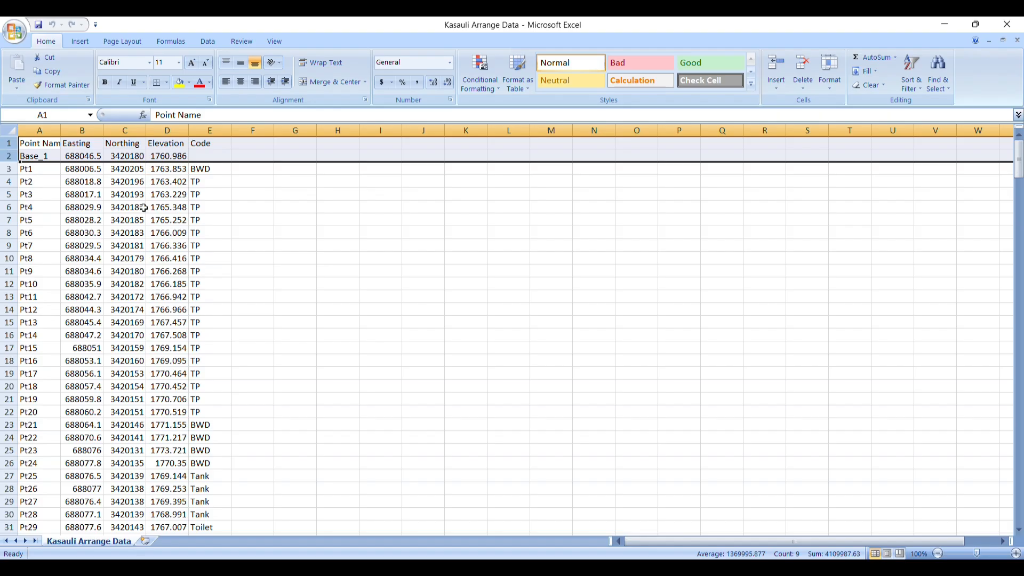
right_click(119, 152)
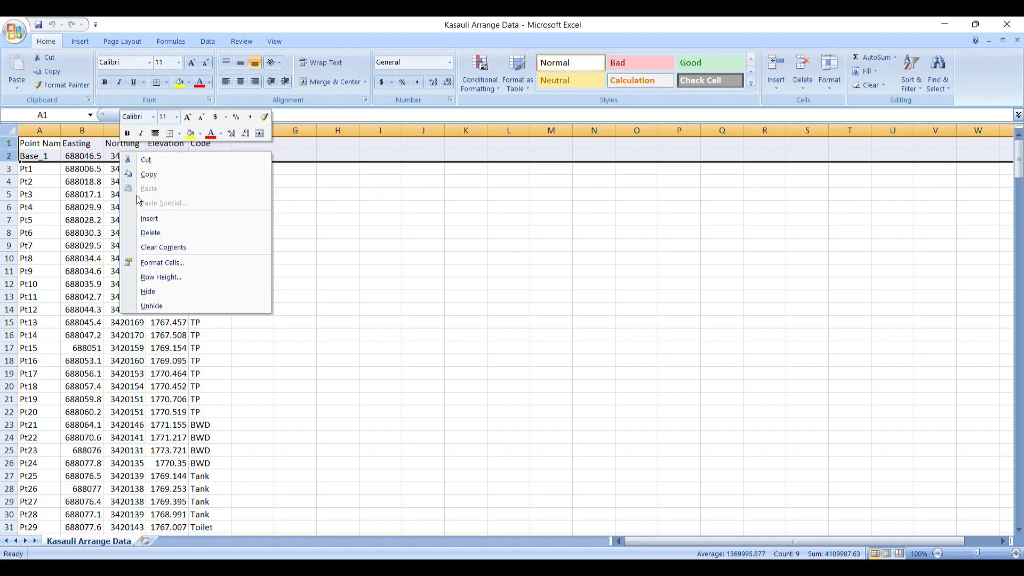
left_click(152, 235)
- Delete the point name column and the code column, keeping only the easting, northing and elevation columns
left_click(44, 128)
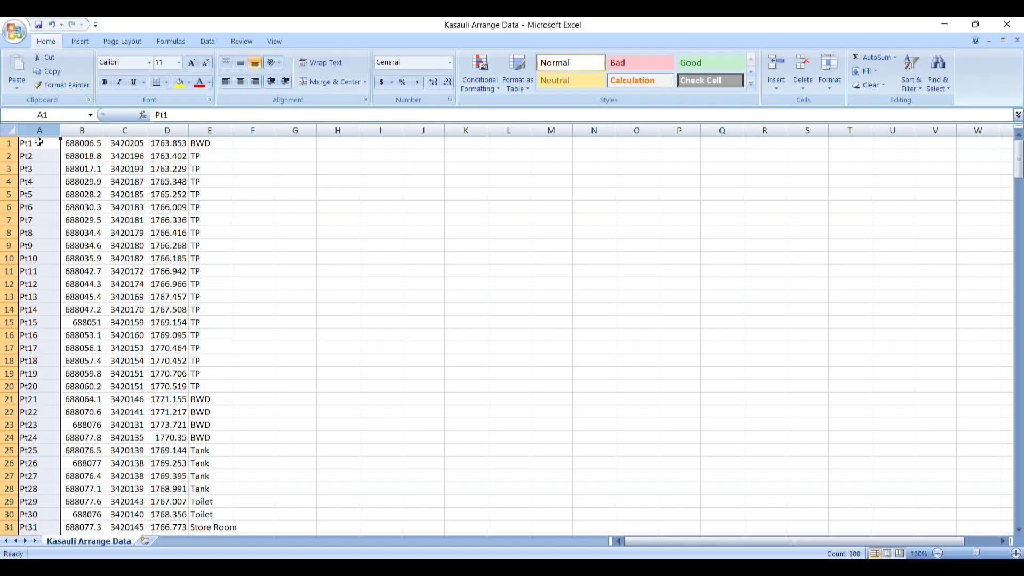
right_click(38, 157)
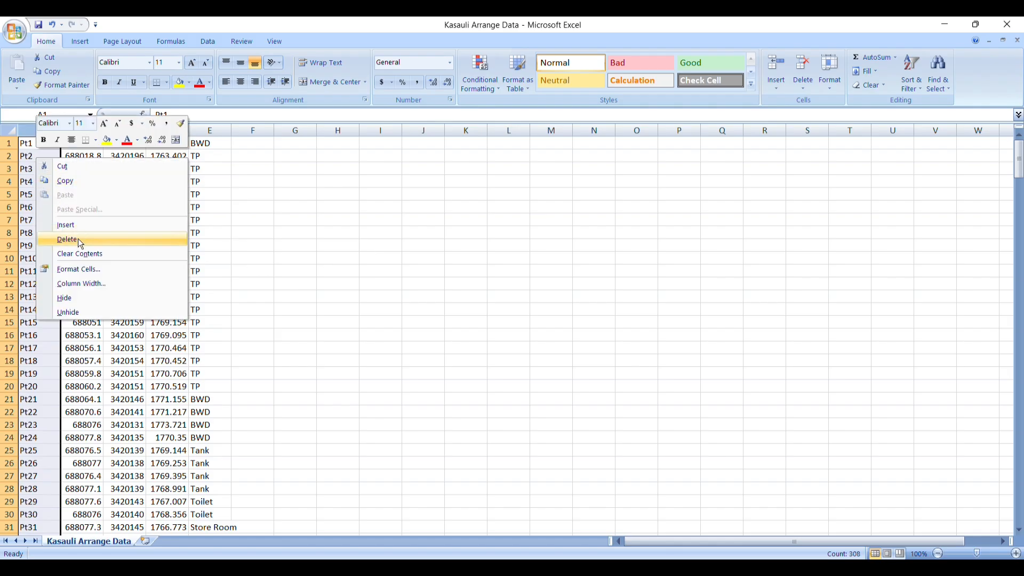
left_click(68, 239)
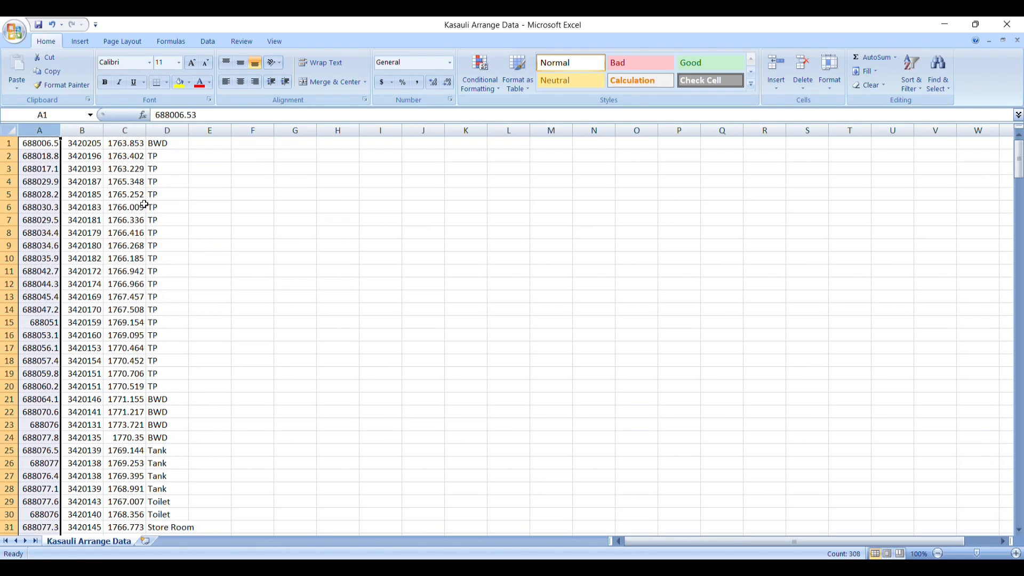
left_click(167, 129)
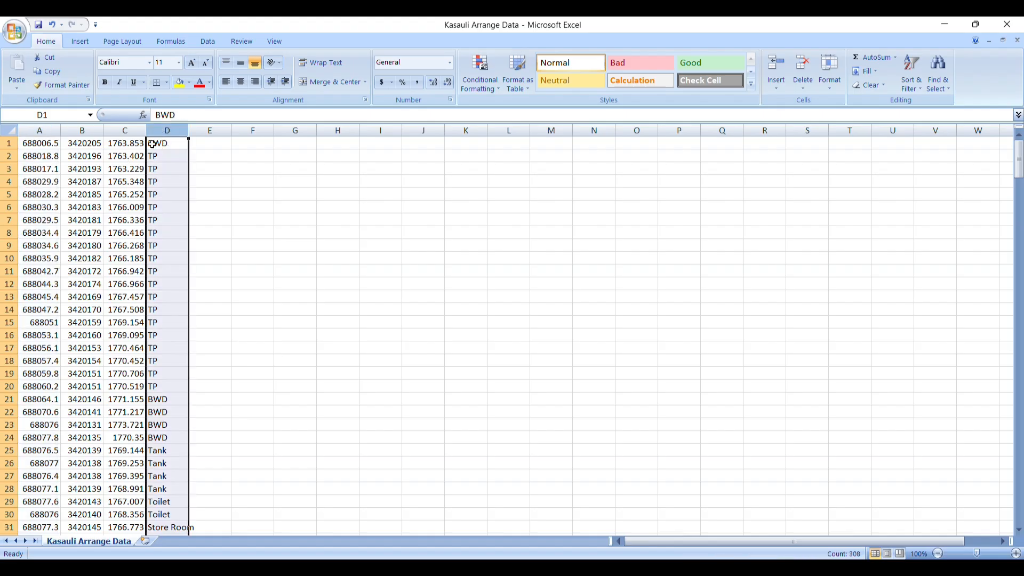
right_click(160, 150)
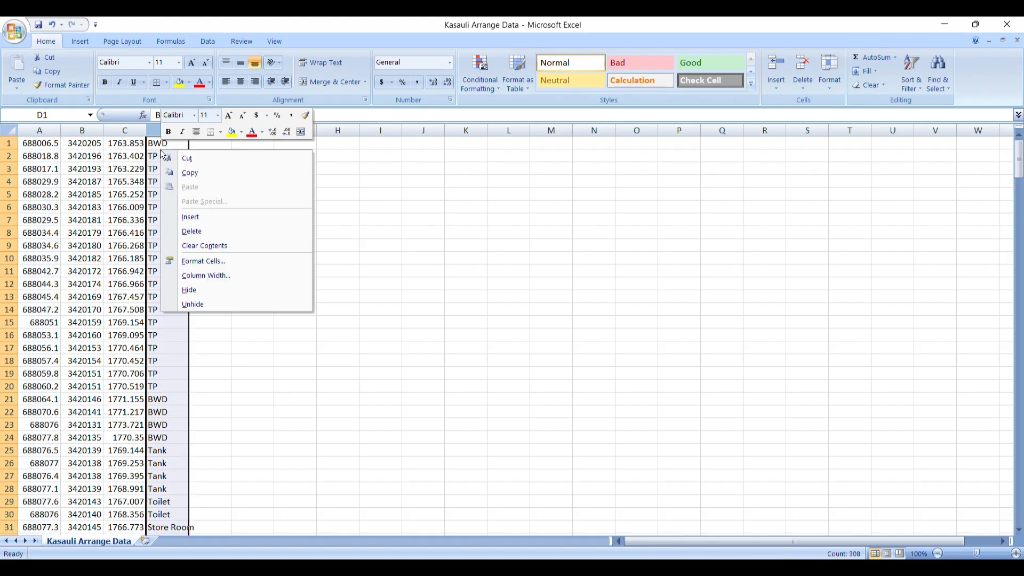
left_click(190, 231)
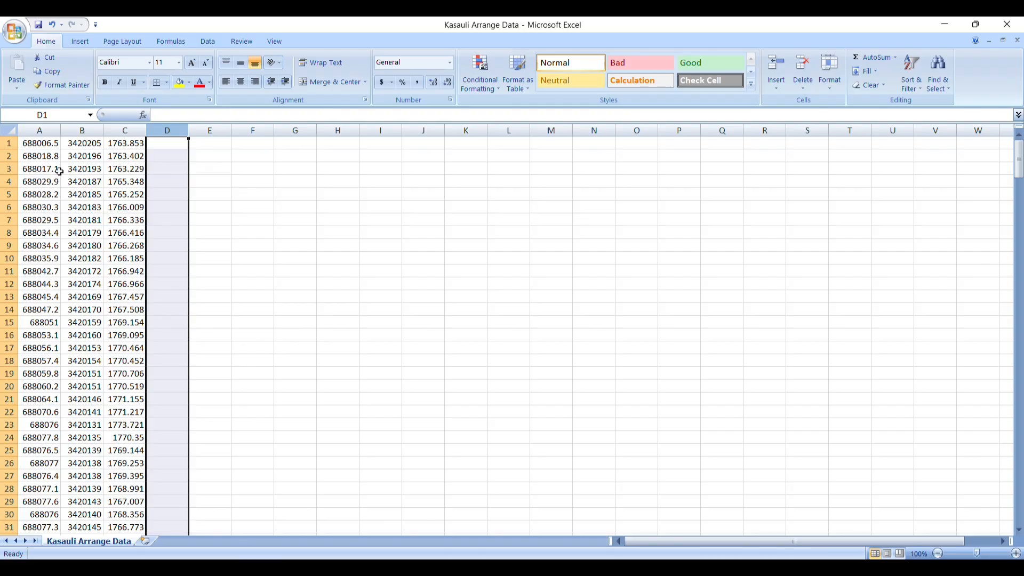
left_click(49, 145)
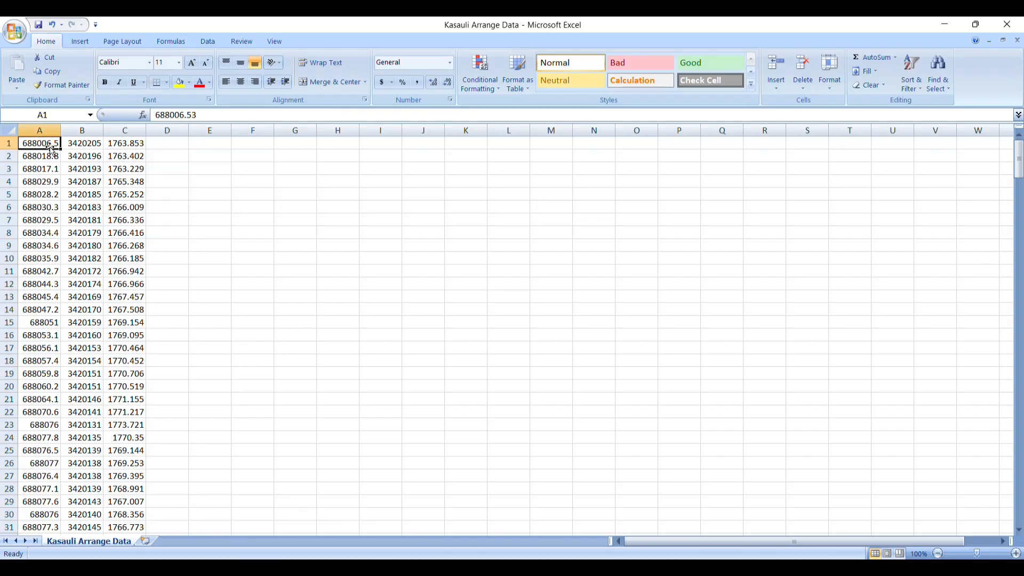
left_click(82, 148)
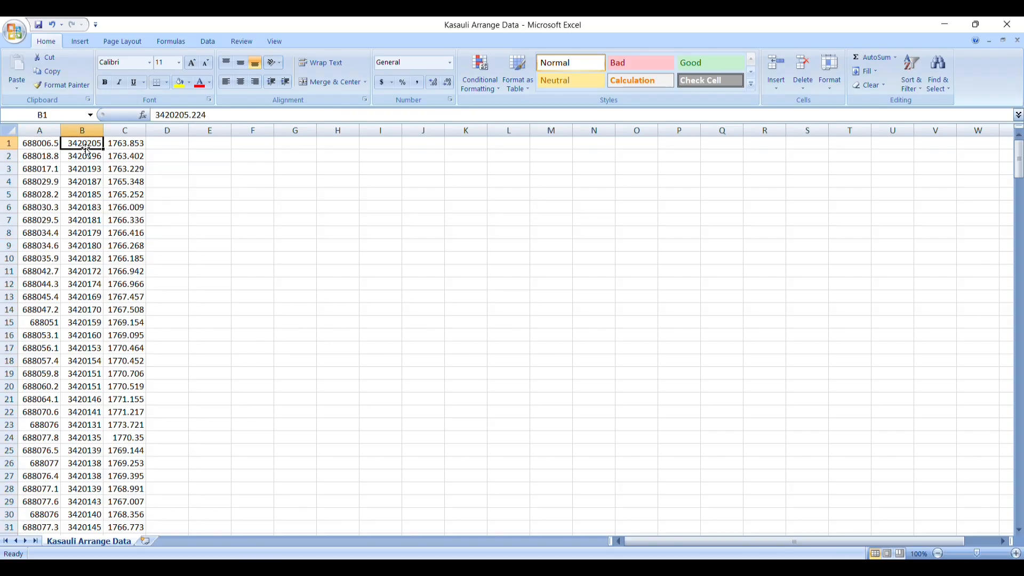
left_click(129, 146)
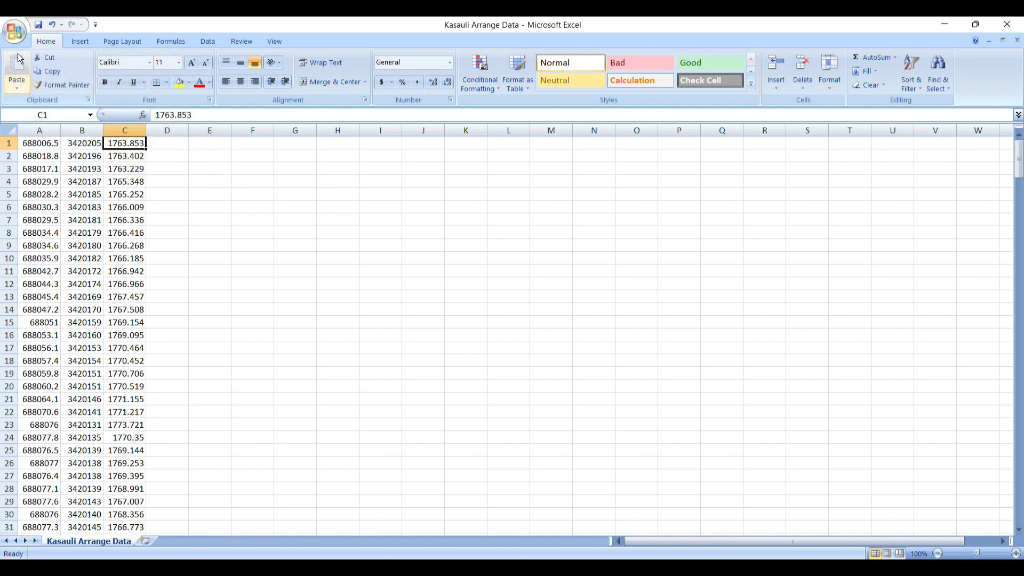
- Start saving the workbook as a new file and enter the file name Kasauli
left_click(14, 32)
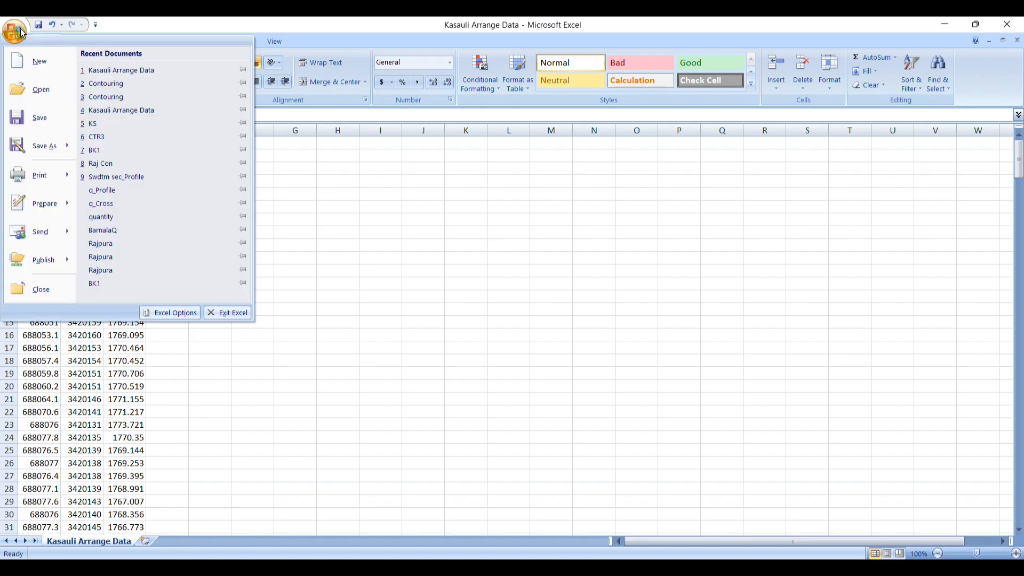
left_click(40, 148)
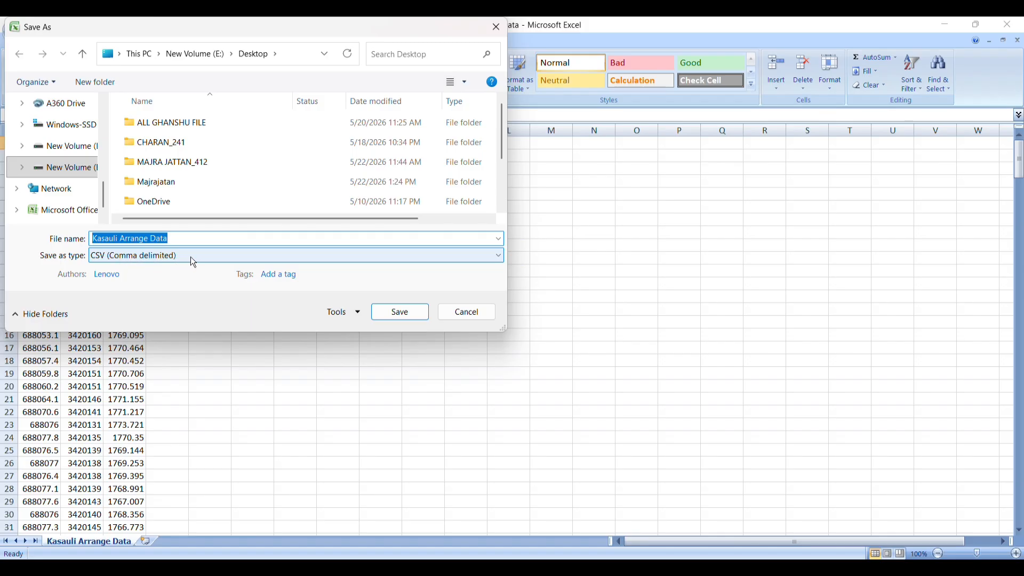
left_click(194, 238)
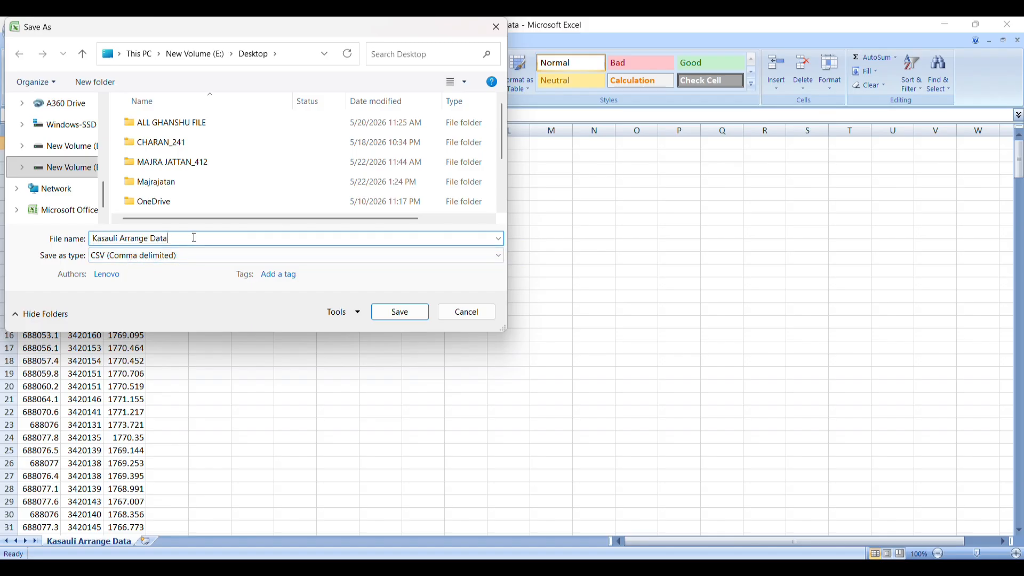
key("BackSpace")
key("BackSpace")
key("BackSpace")
key("BackSpace")
key("BackSpace")
key("BackSpace")
key("BackSpace")
key("BackSpace")
key("BackSpace")
key("BackSpace")
key("BackSpace")
key("BackSpace")
key("BackSpace")
key("BackSpace")
key("BackSpace")
key("BackSpace")
key("BackSpace")
key("BackSpace")
key("Caps_Lock")
type("K")
key("Caps_Lock")
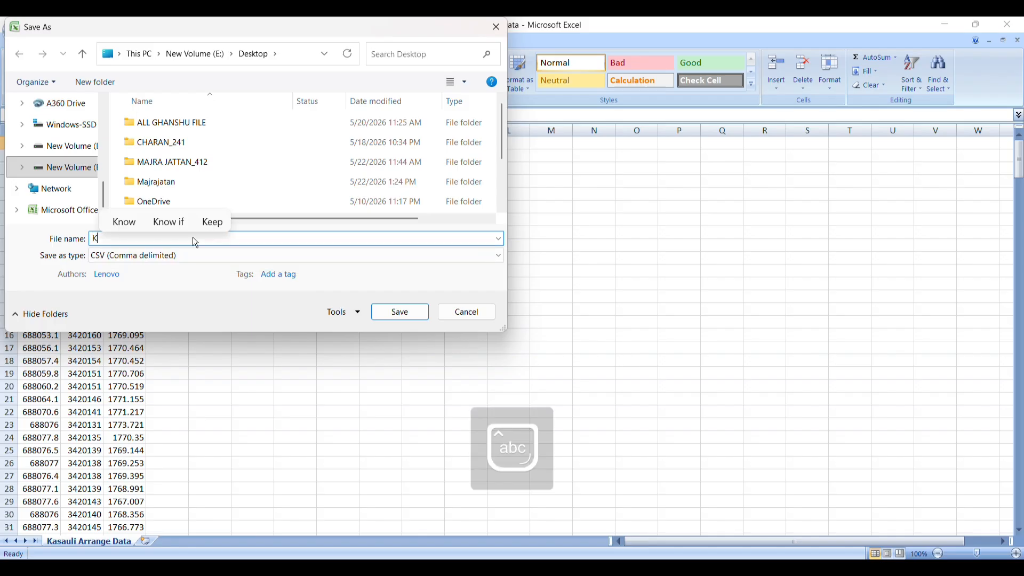
type("asauli")
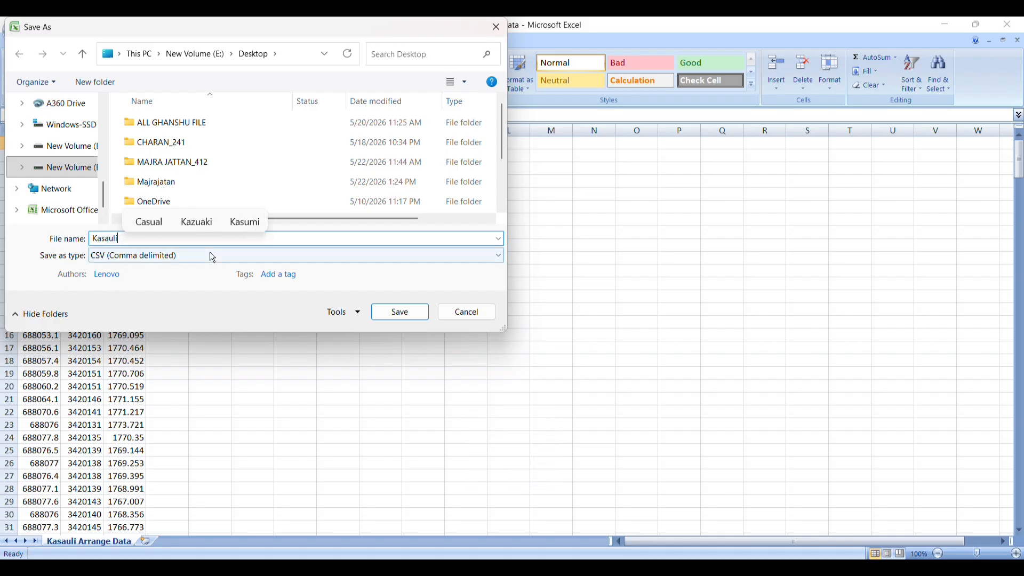
- Choose the CSV (Comma delimited) format and save the file to the Desktop, accepting the format's limitations
left_click(175, 259)
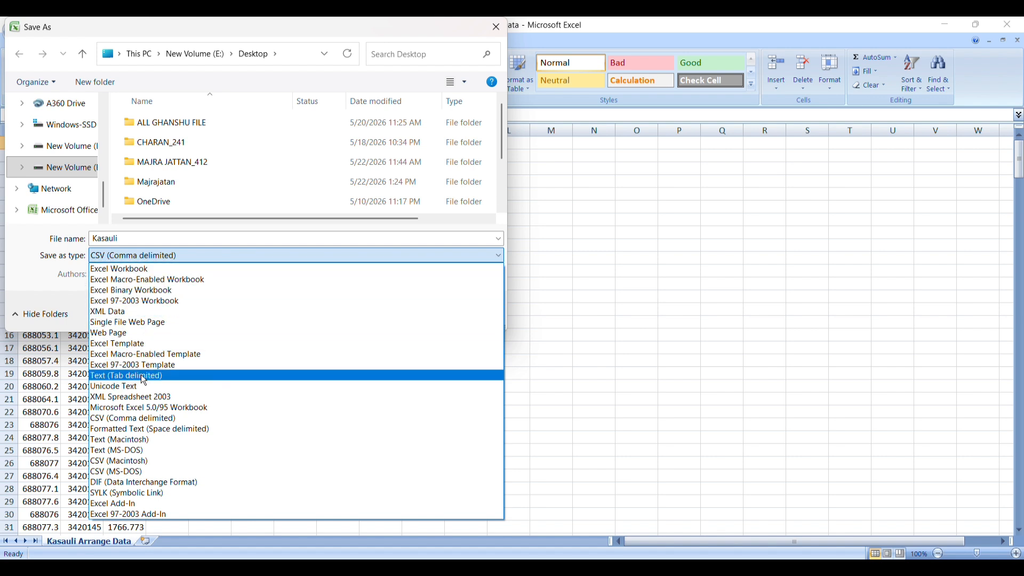
left_click(162, 420)
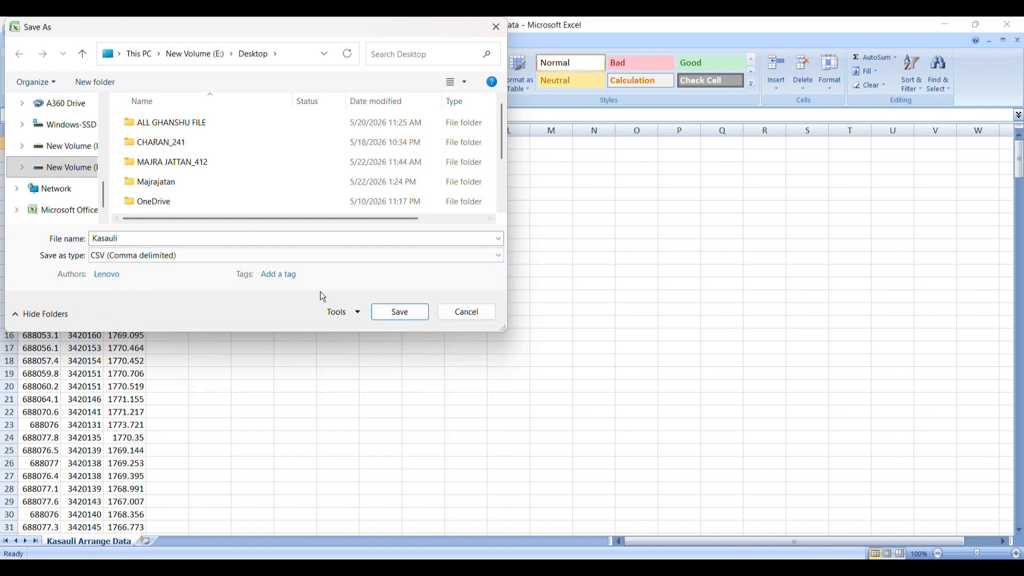
scroll(67, 161, "down", 1)
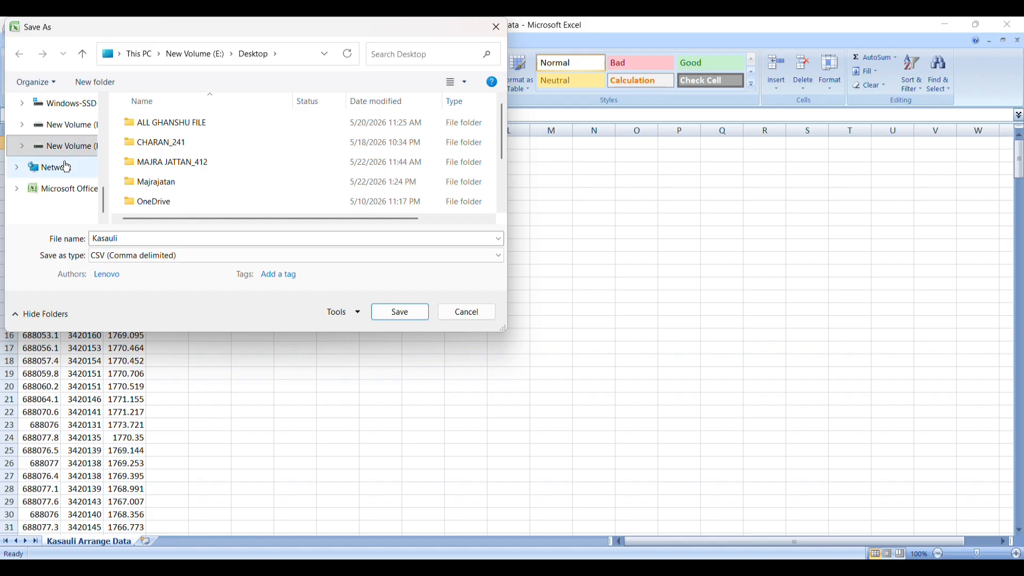
scroll(66, 166, "up", 2)
scroll(64, 172, "up", 1)
scroll(63, 171, "up", 2)
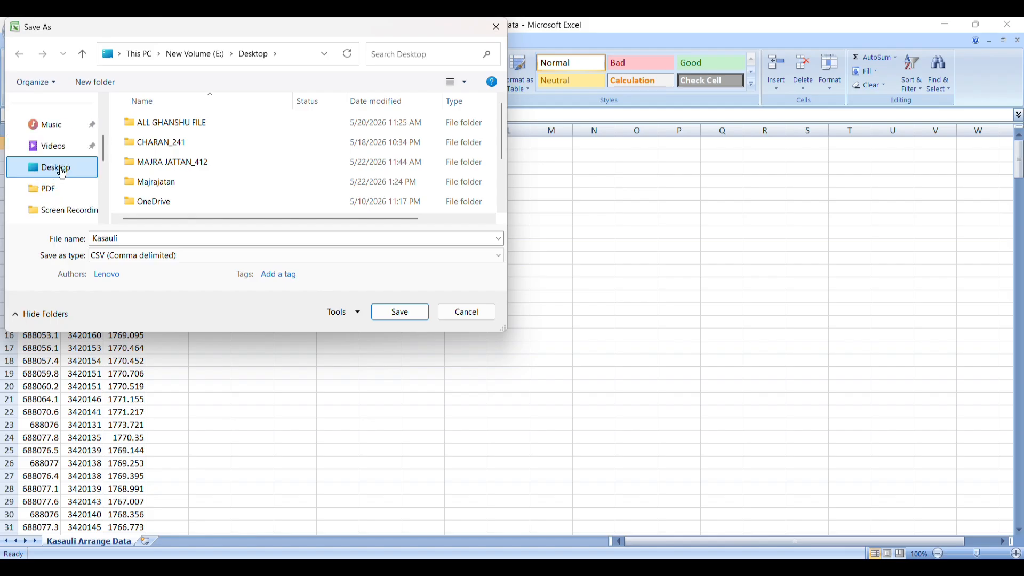
left_click(59, 167)
left_click(404, 314)
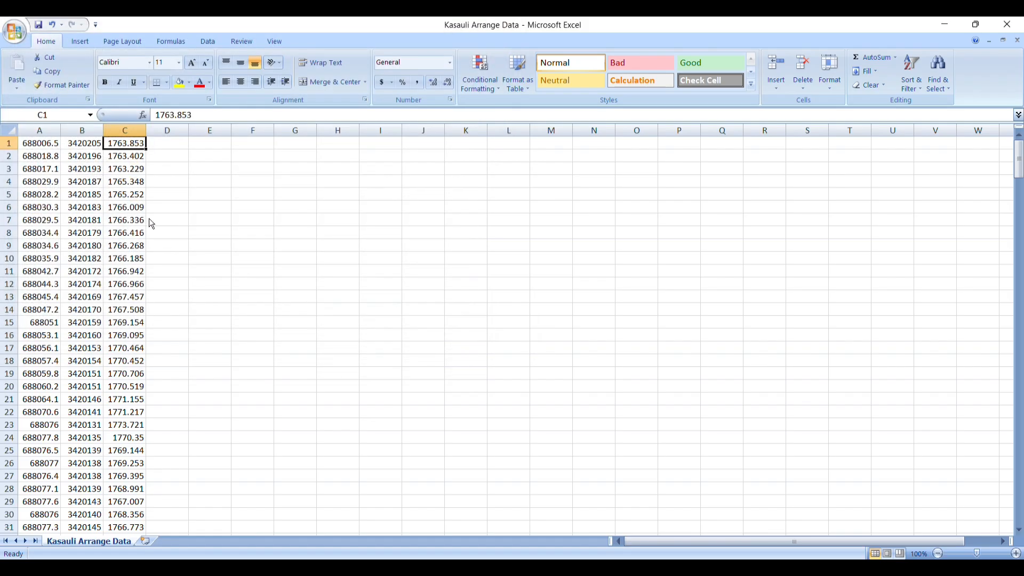
left_click(472, 342)
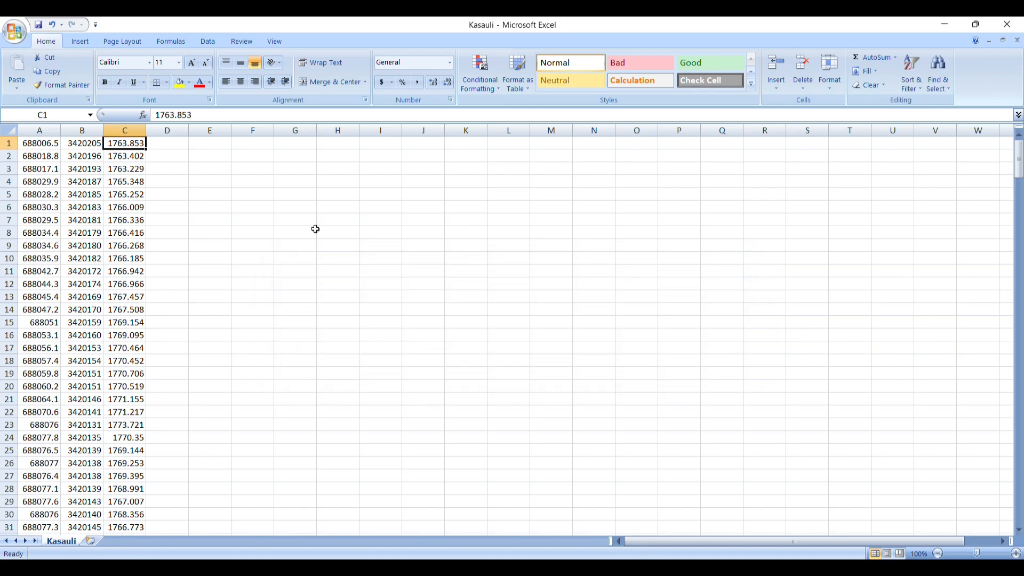
- Close the Kasauli workbook without saving further changes, and launch Civil 3D 2018 Metric from the desktop
left_click(1007, 25)
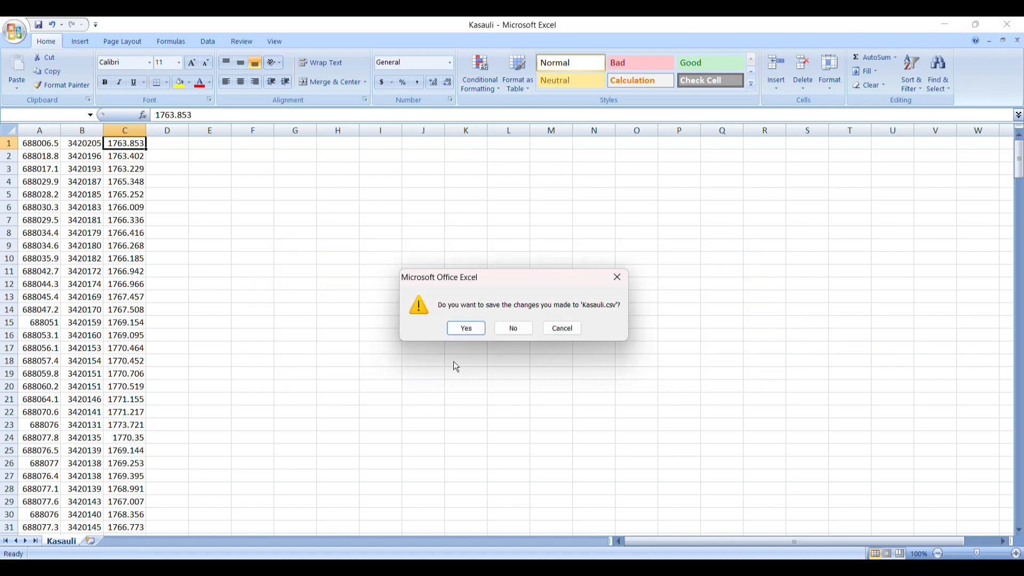
left_click(511, 331)
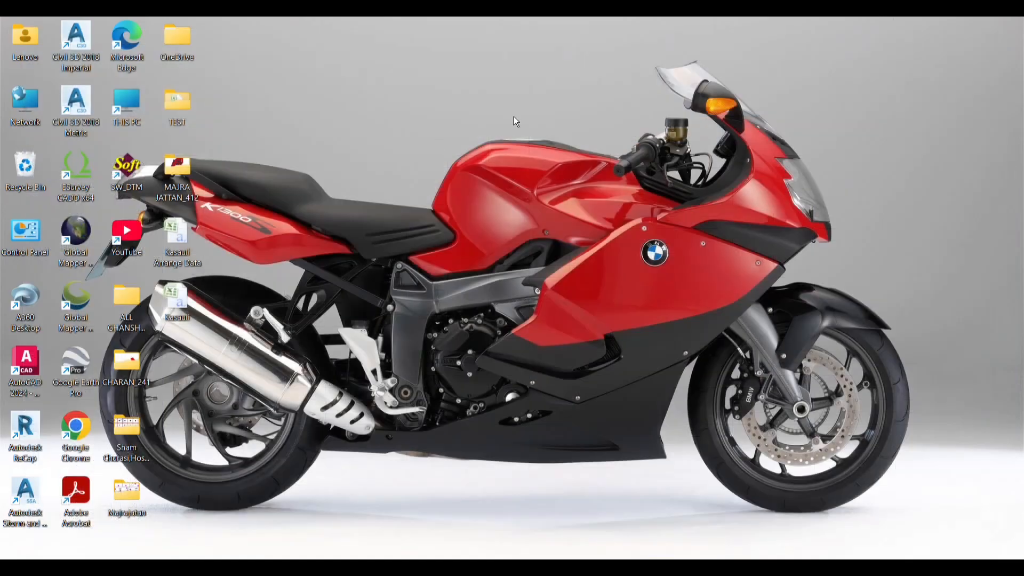
right_click(415, 230)
left_click(475, 246)
double_click(67, 104)
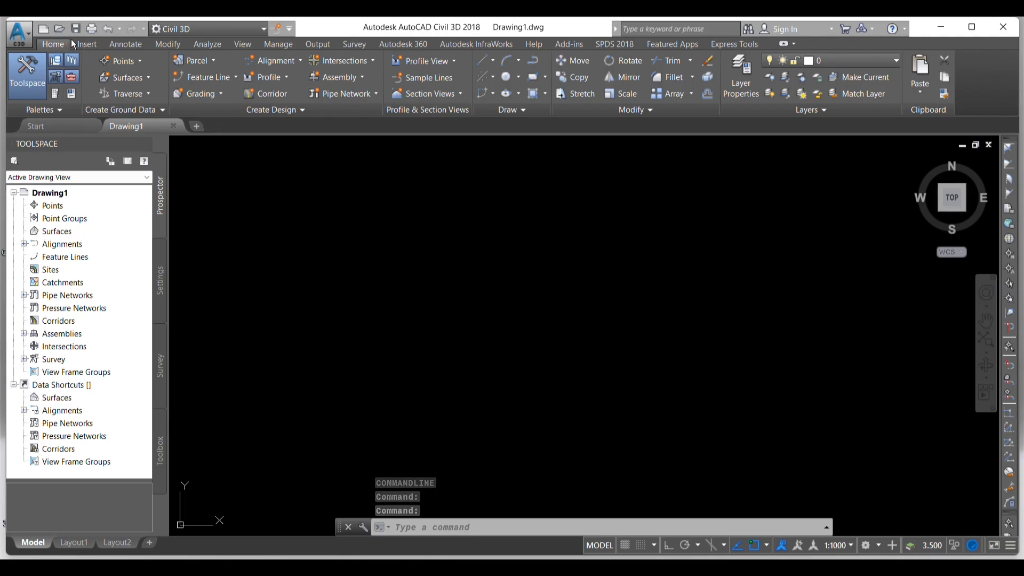
left_click(141, 62)
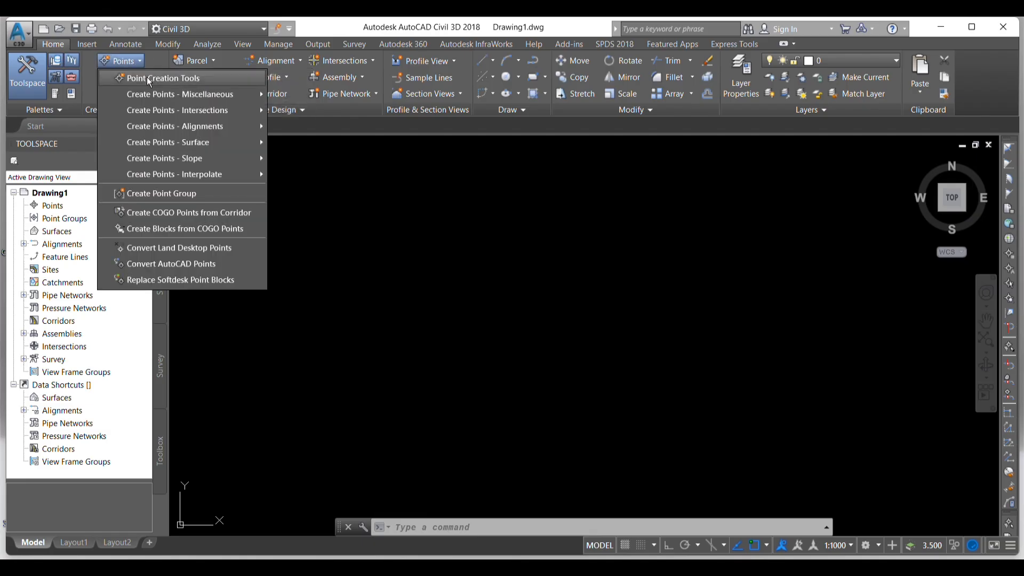
left_click(170, 80)
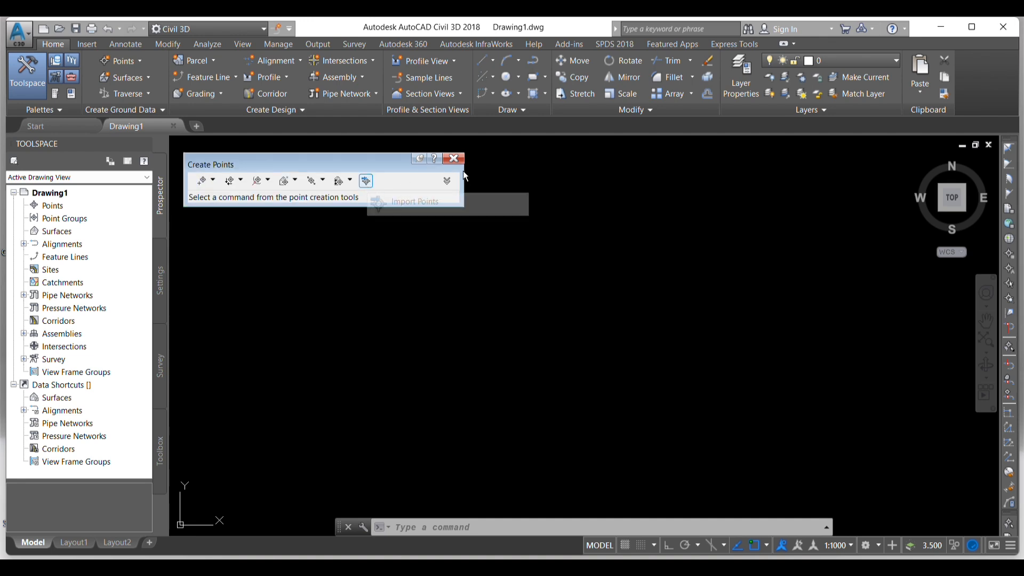
left_click(455, 159)
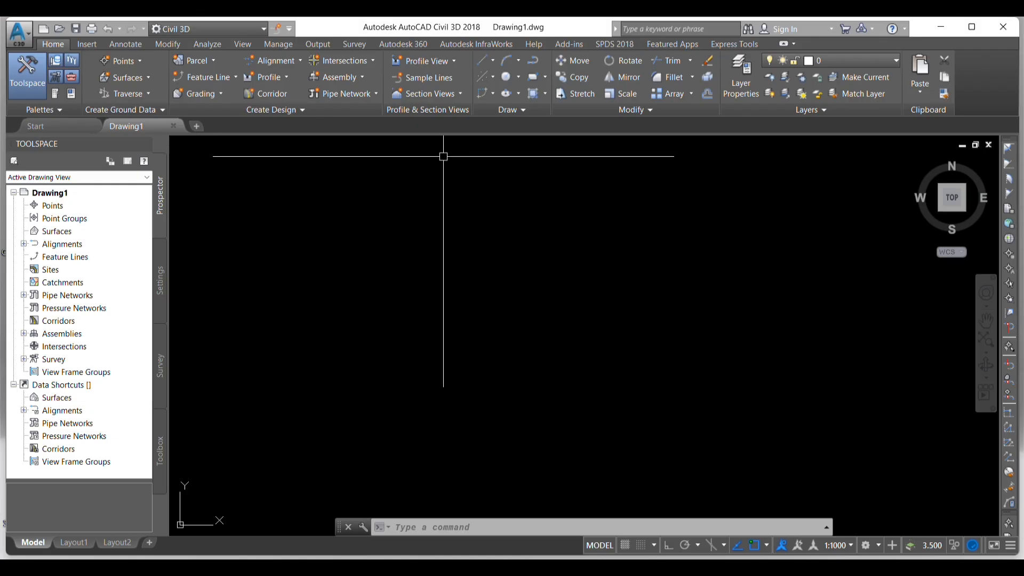
left_click(30, 88)
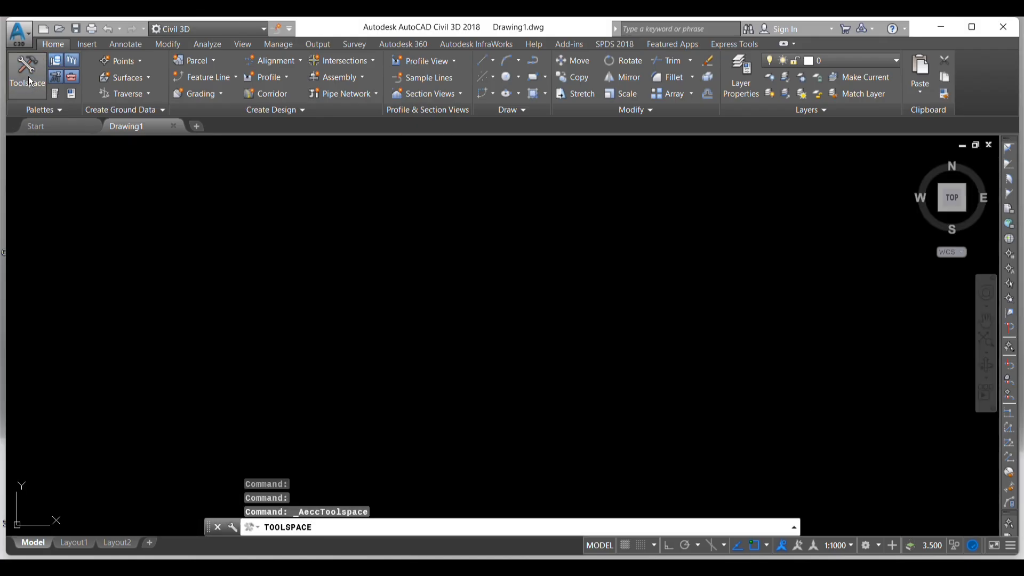
left_click(31, 83)
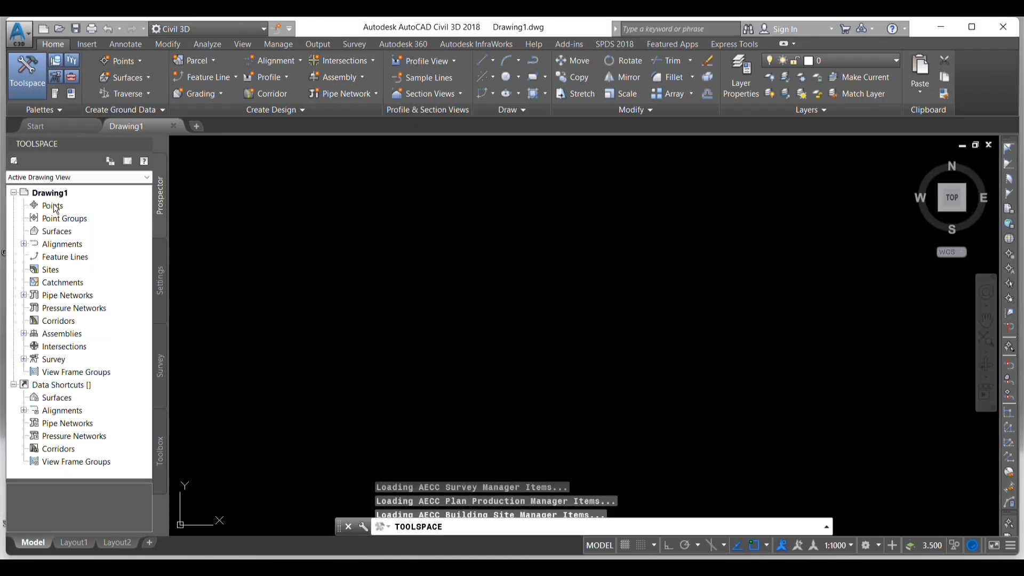
- Start importing points into the drawing and add the Kasauli CSV file from the Desktop as the source file
left_click(54, 206)
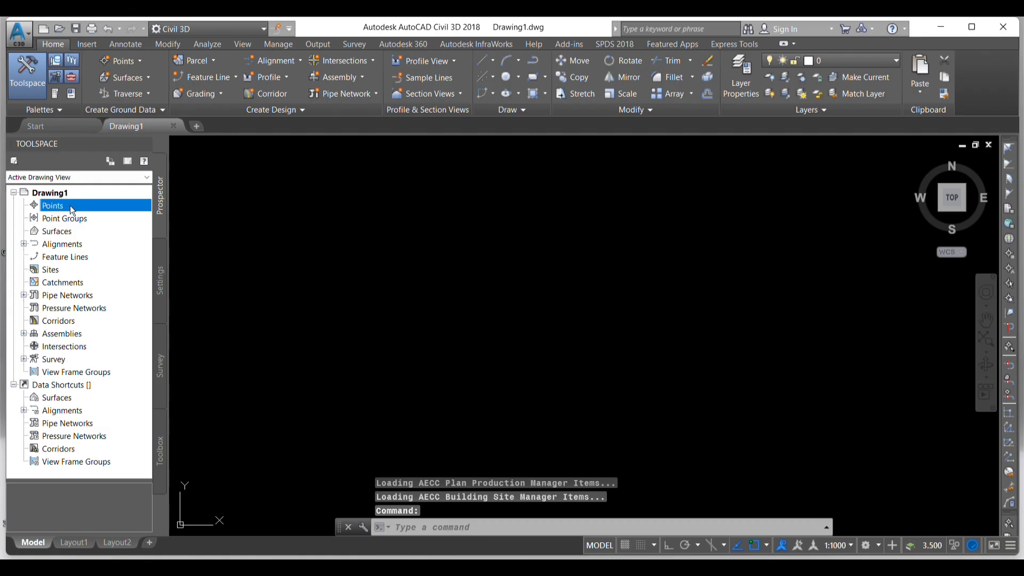
right_click(72, 209)
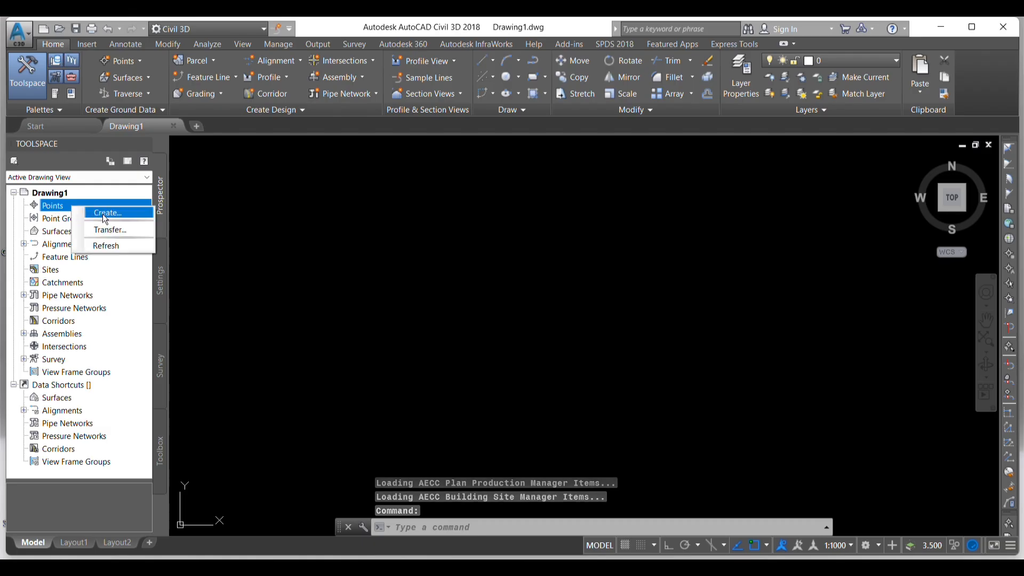
left_click(106, 213)
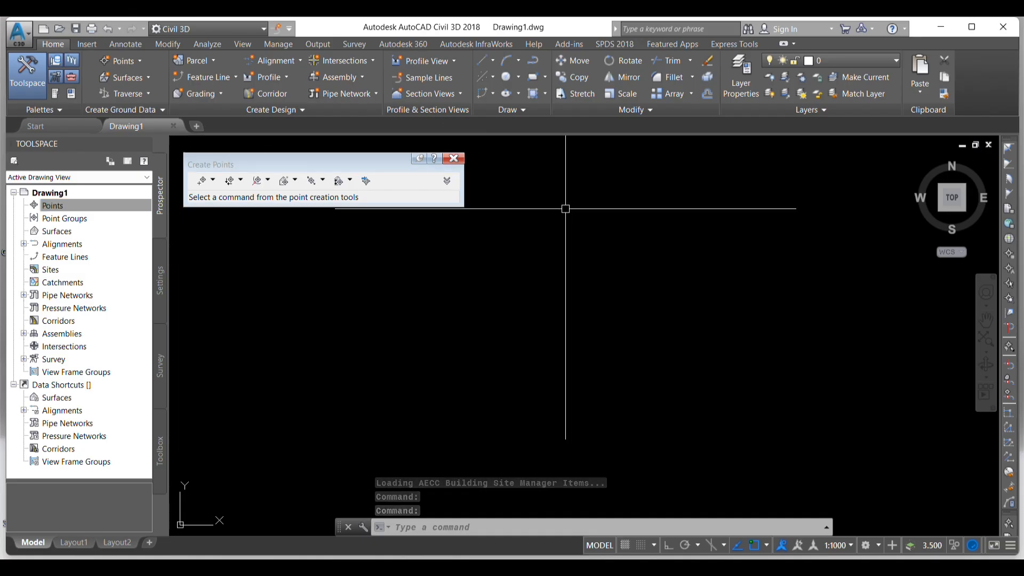
left_click(364, 182)
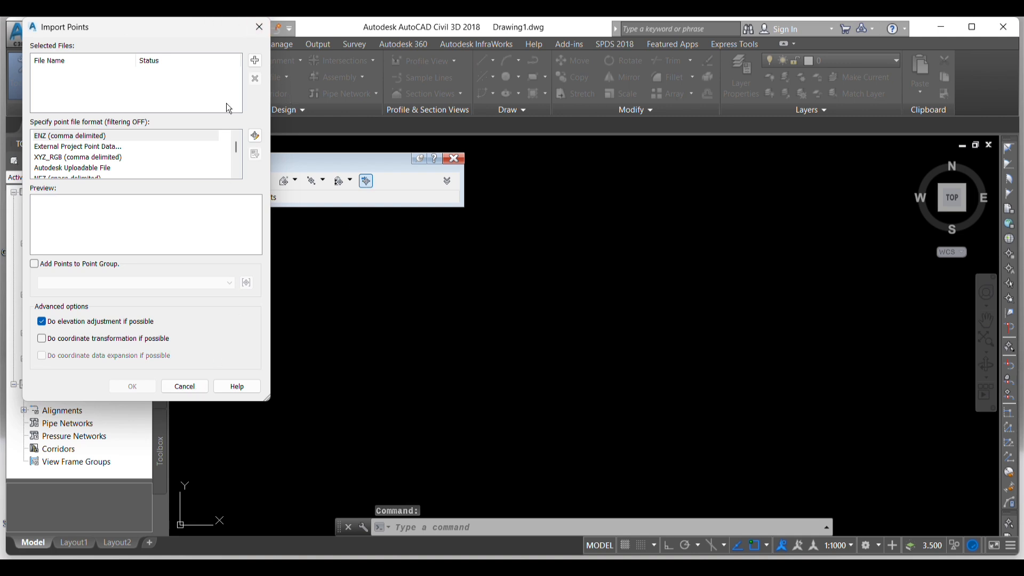
left_click(255, 62)
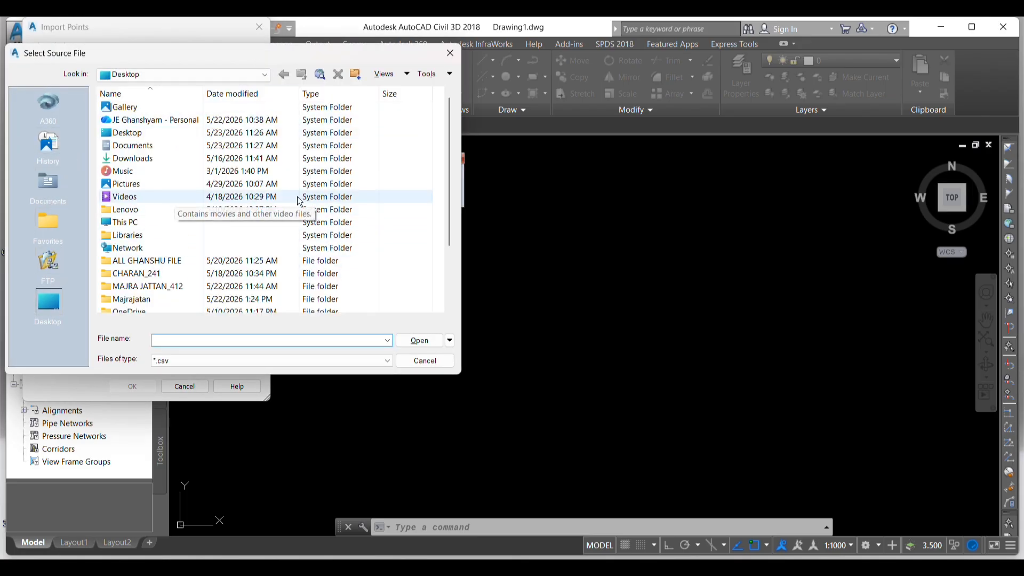
scroll(181, 203, "down", 2)
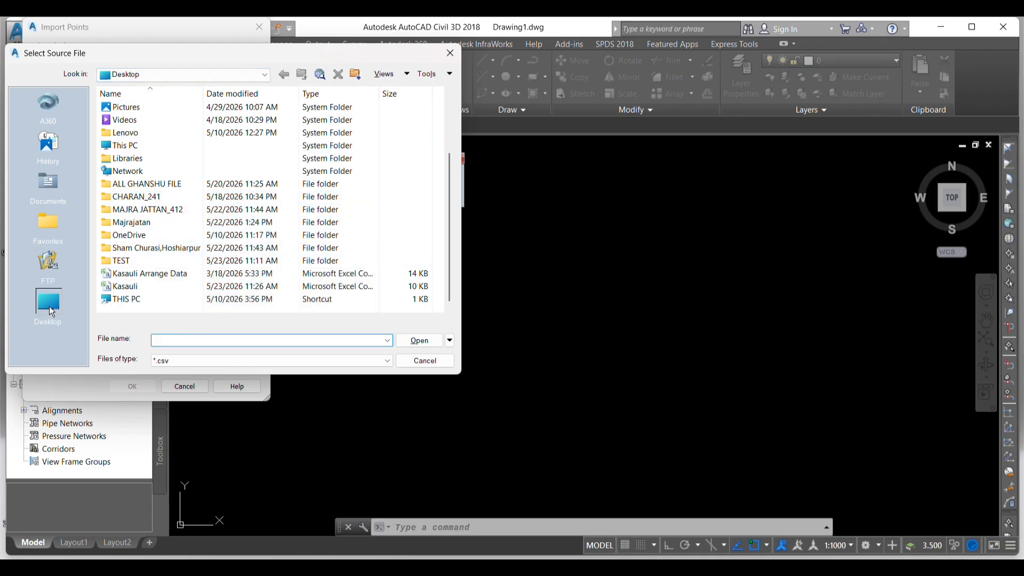
left_click(131, 288)
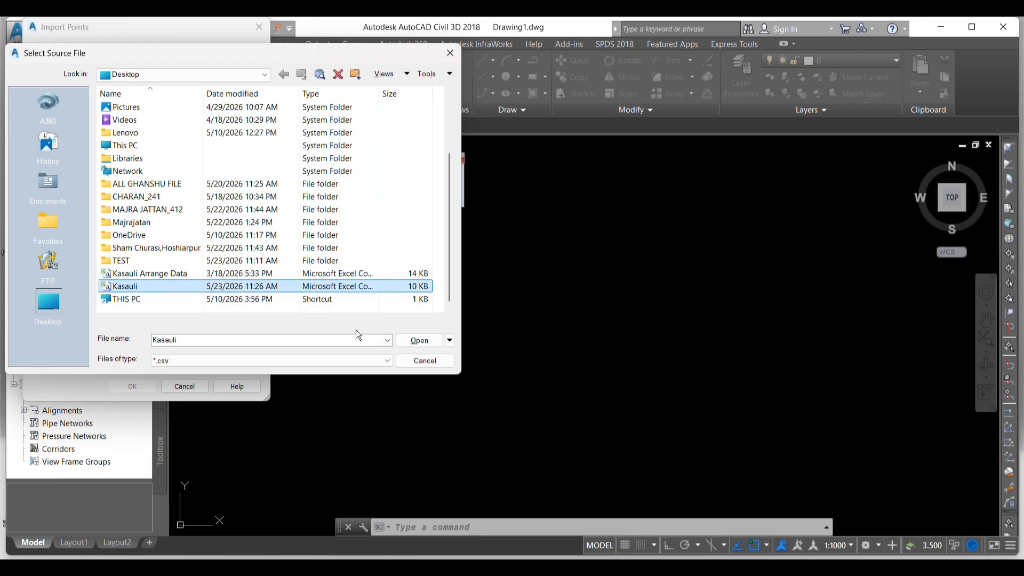
left_click(388, 362)
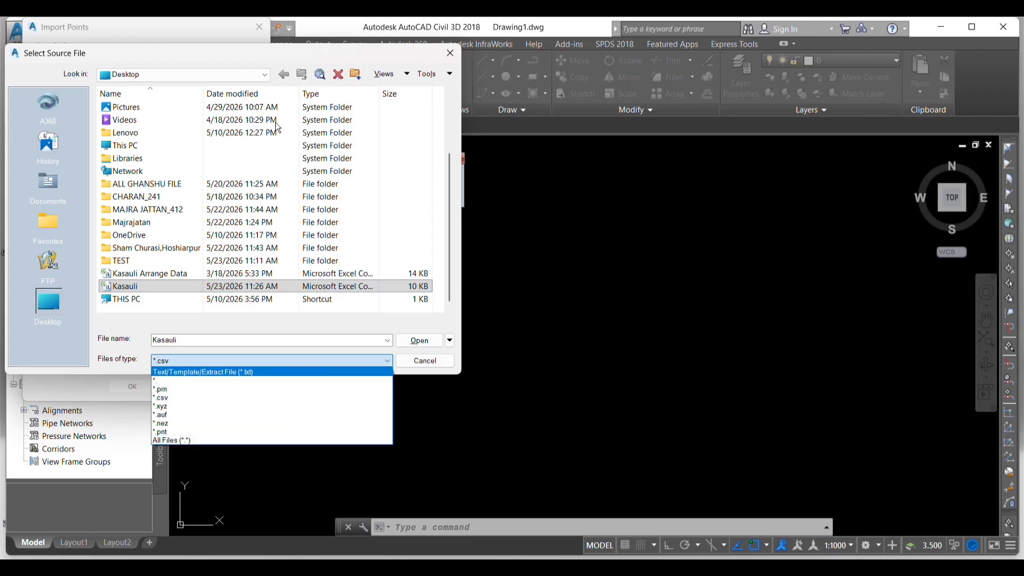
left_click(388, 360)
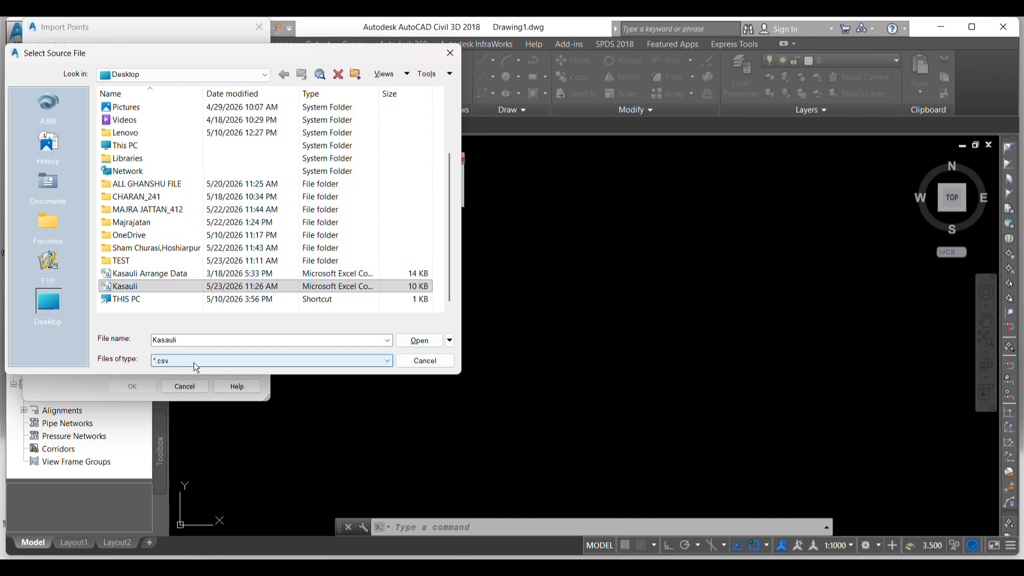
left_click(416, 341)
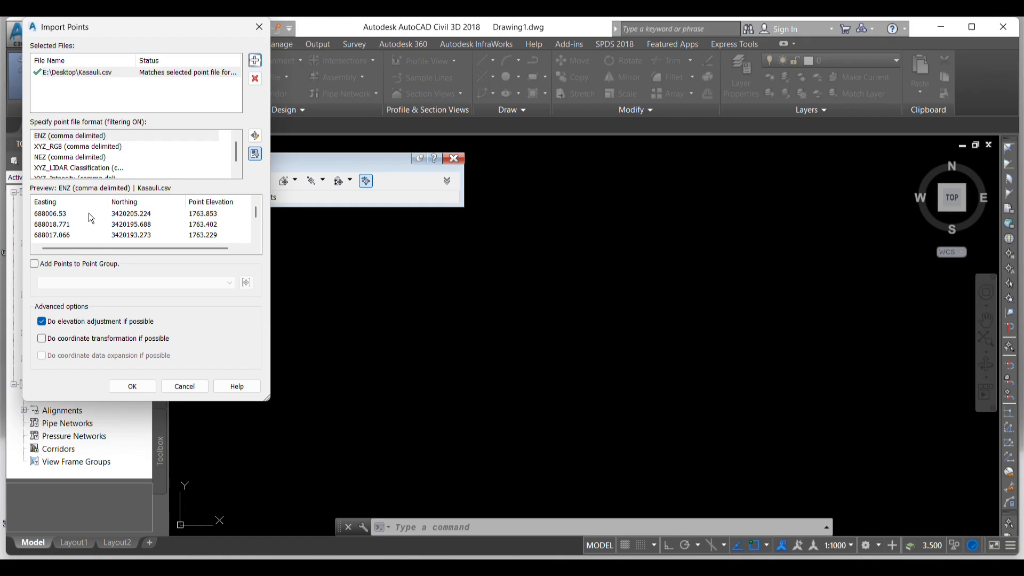
- Choose the ENZ (comma delimited) point file format and assign the points to a new point group named Contouring
left_click(66, 136)
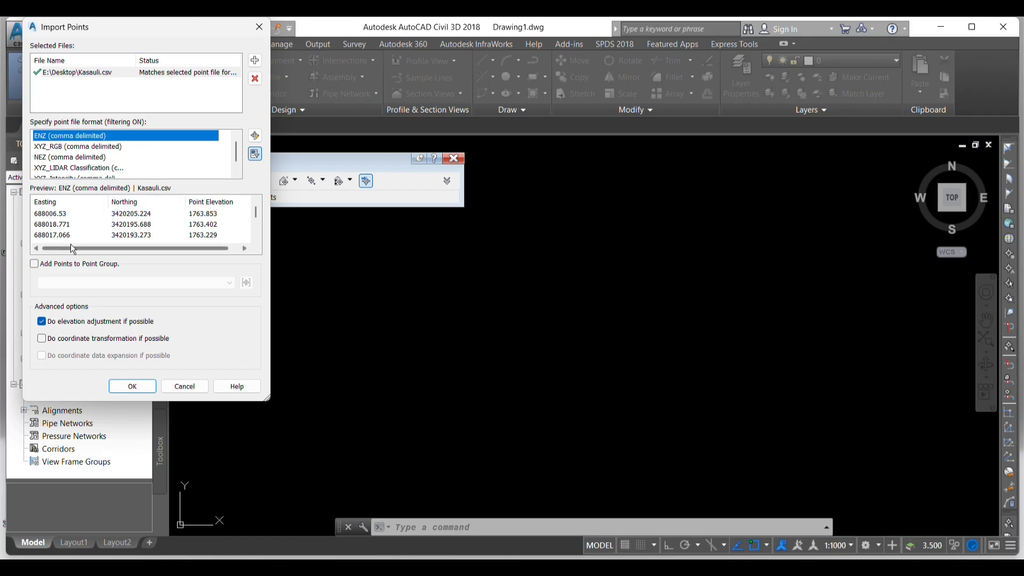
left_click(34, 263)
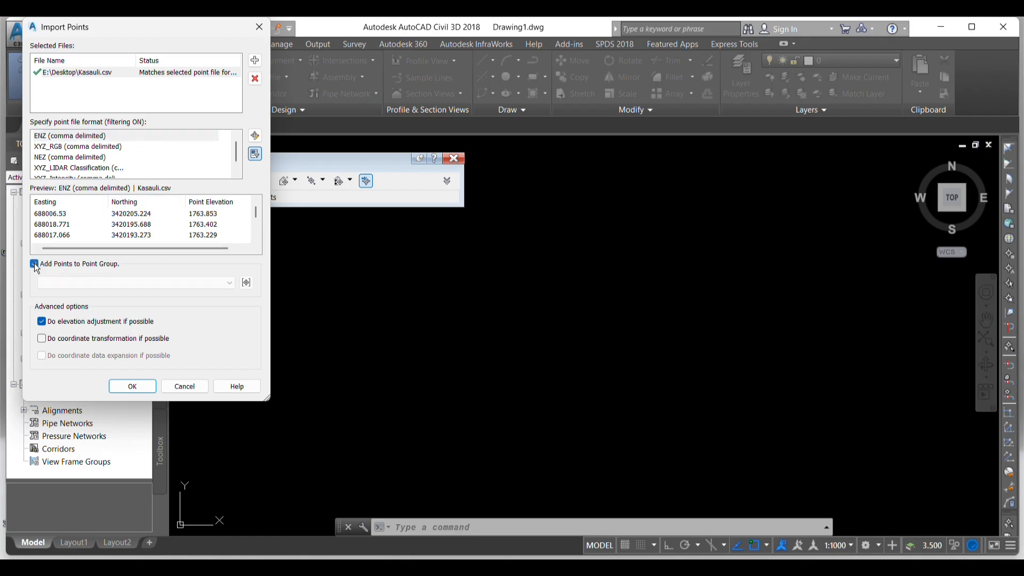
left_click(247, 284)
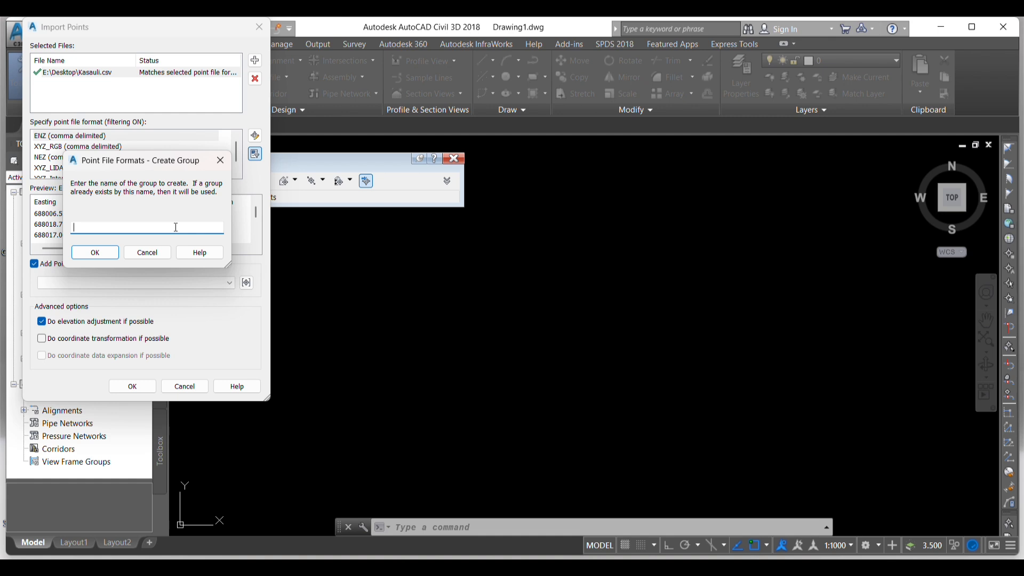
key("Caps_Lock")
type("C")
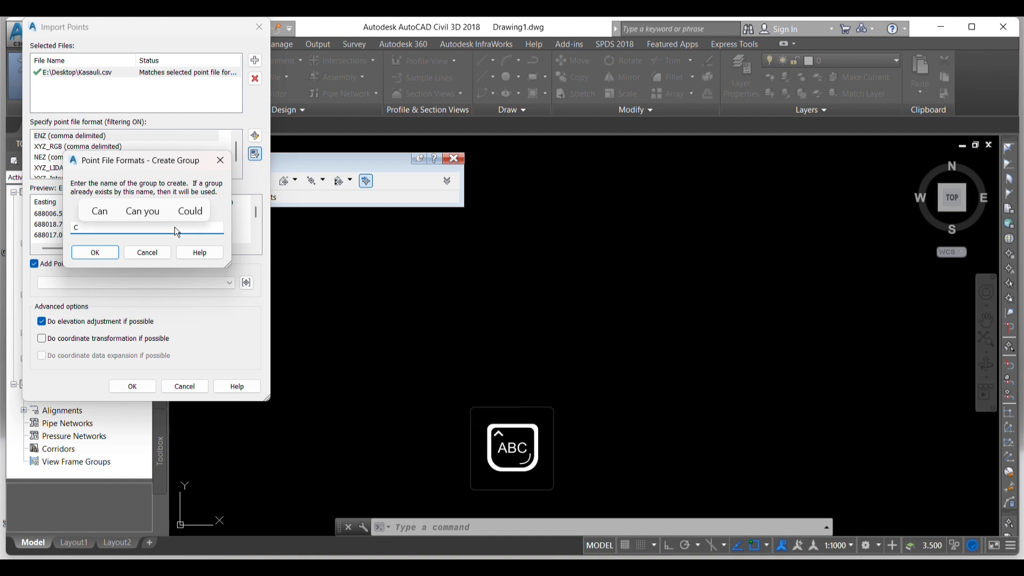
key("Caps_Lock")
type("ont")
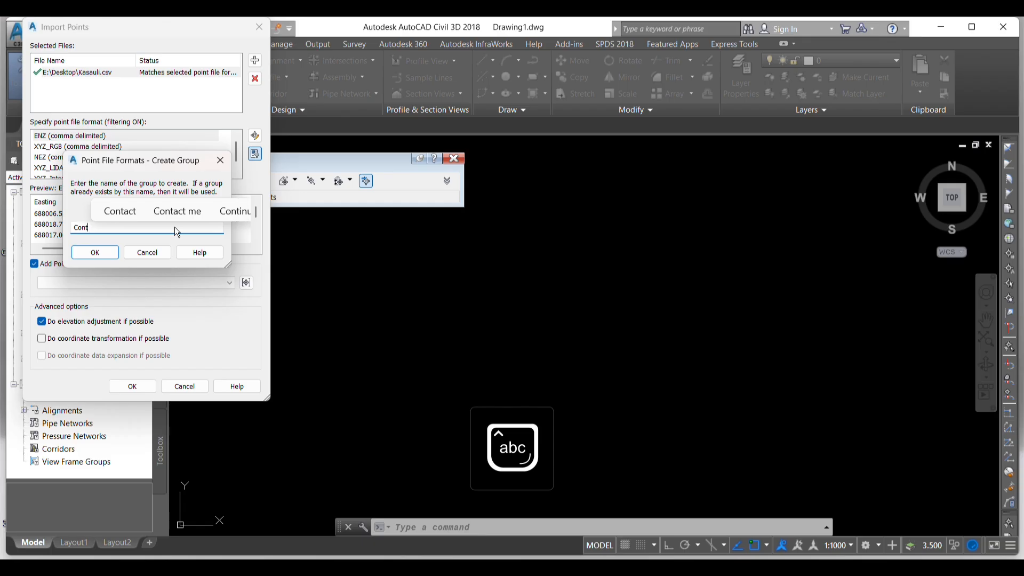
type("ouring")
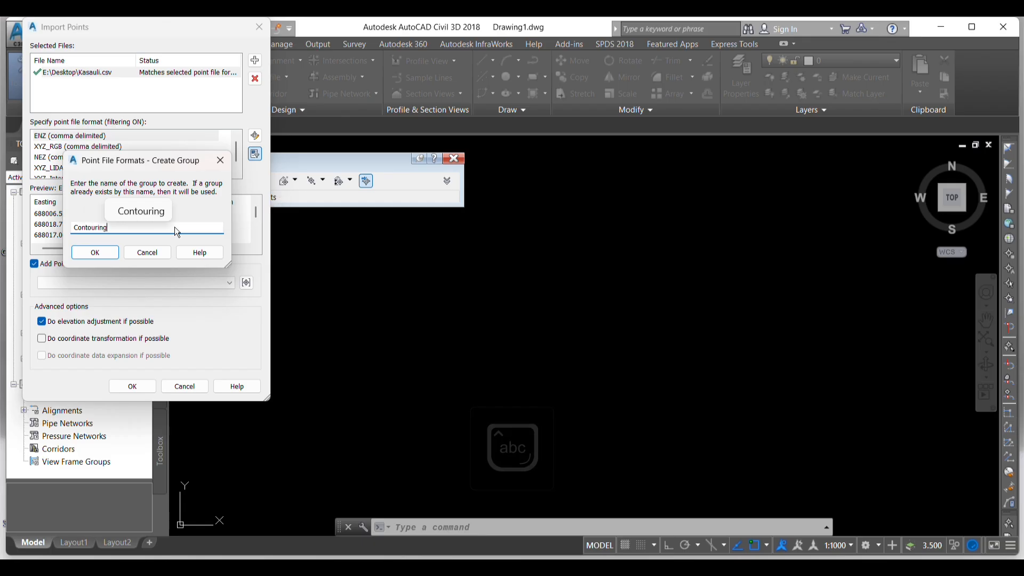
left_click(101, 257)
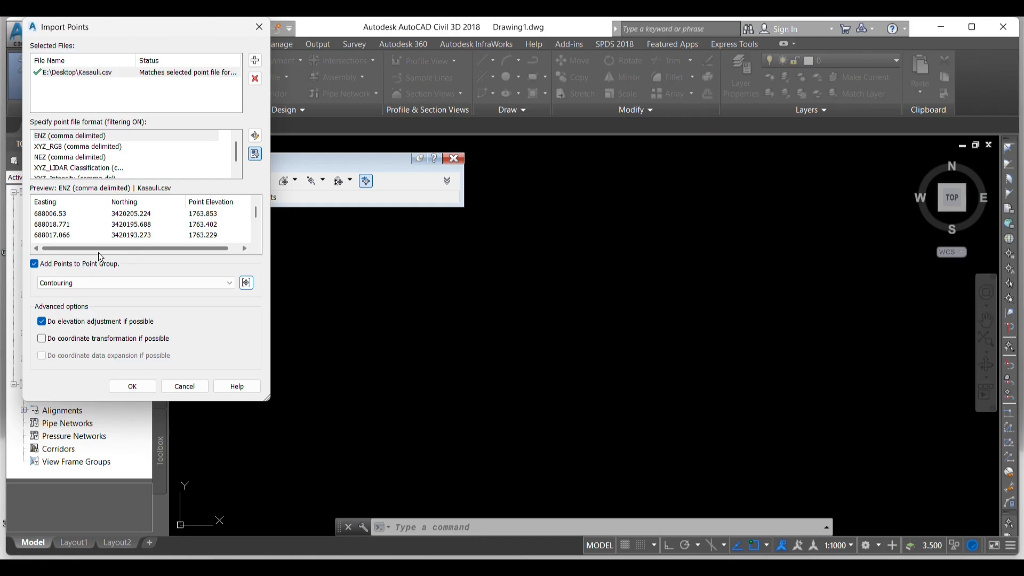
- Run the point import and close the Create Points tools
left_click(133, 386)
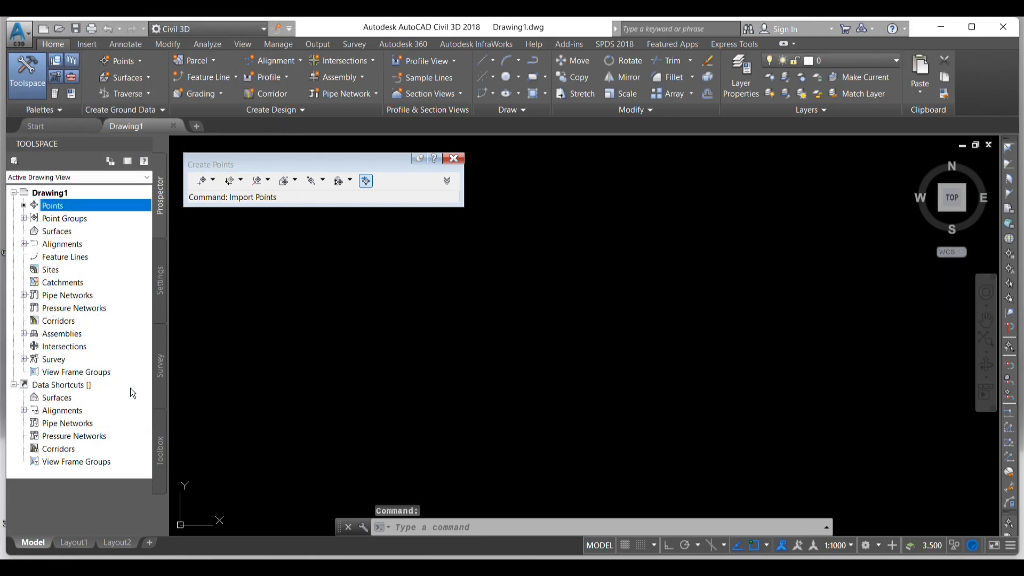
left_click(452, 159)
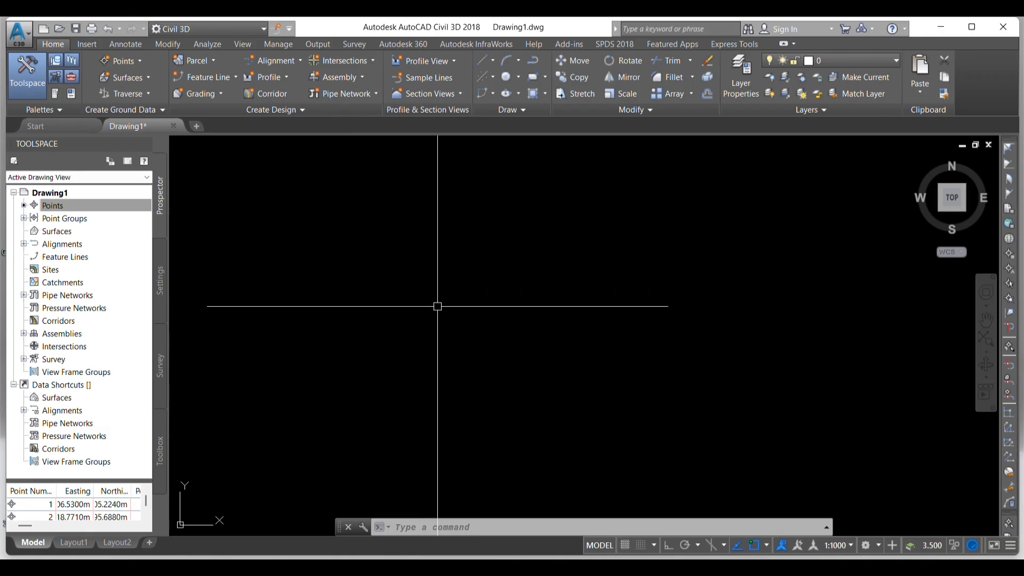
key("Escape")
key("Escape")
key("Escape")
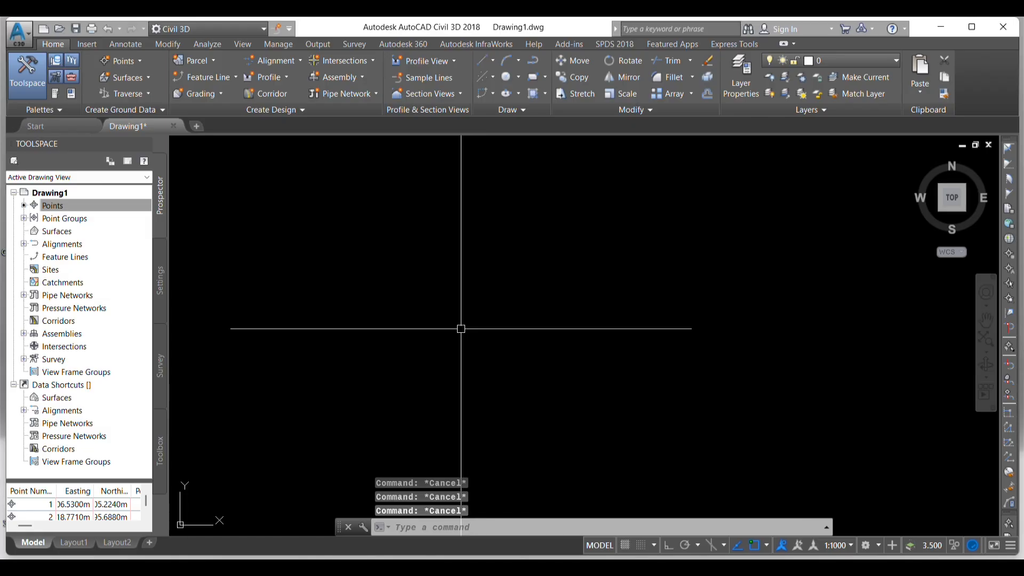
- Zoom to the drawing extents and examine the imported points with their number and elevation labels
type("z")
key("Return")
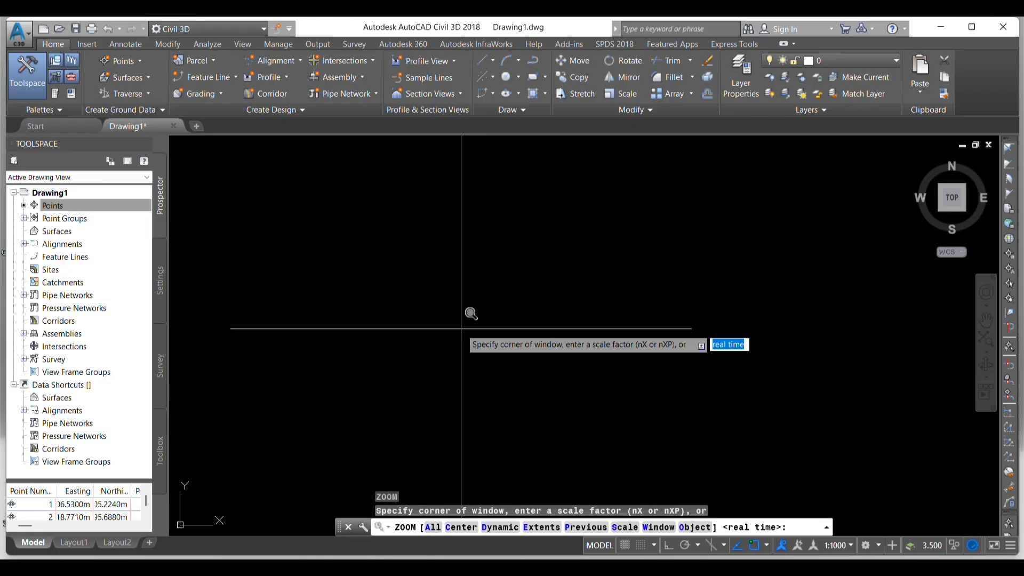
type("e")
key("Return")
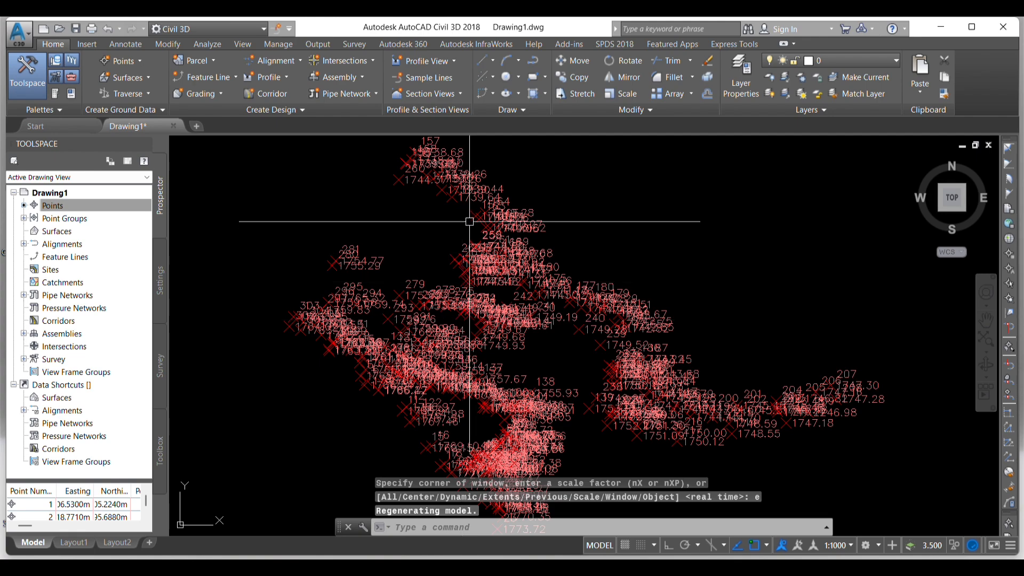
scroll(468, 222, "down", 5)
scroll(479, 299, "up", 5)
scroll(510, 243, "up", 2)
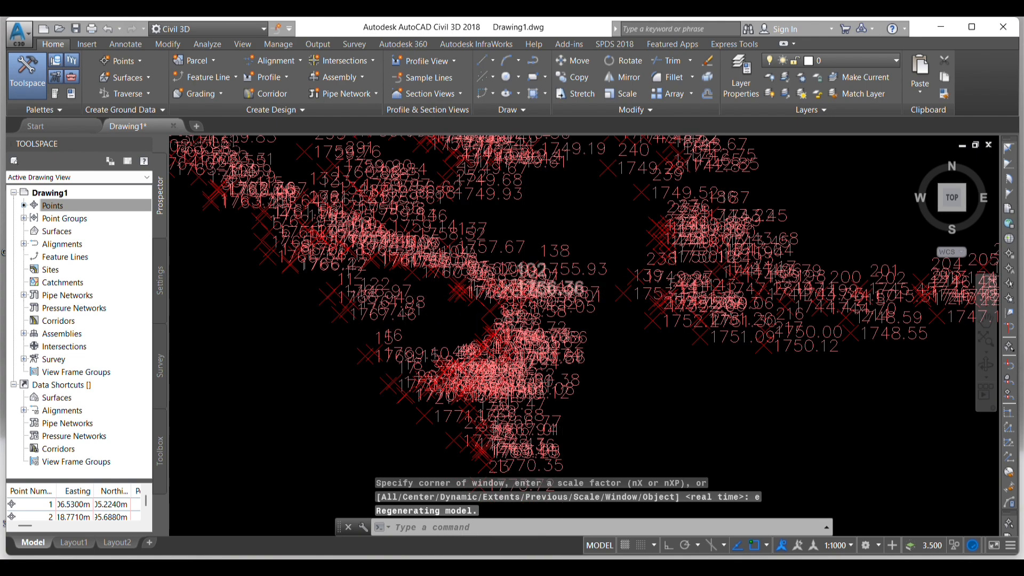
scroll(509, 243, "down", 3)
scroll(508, 241, "up", 6)
scroll(510, 243, "down", 5)
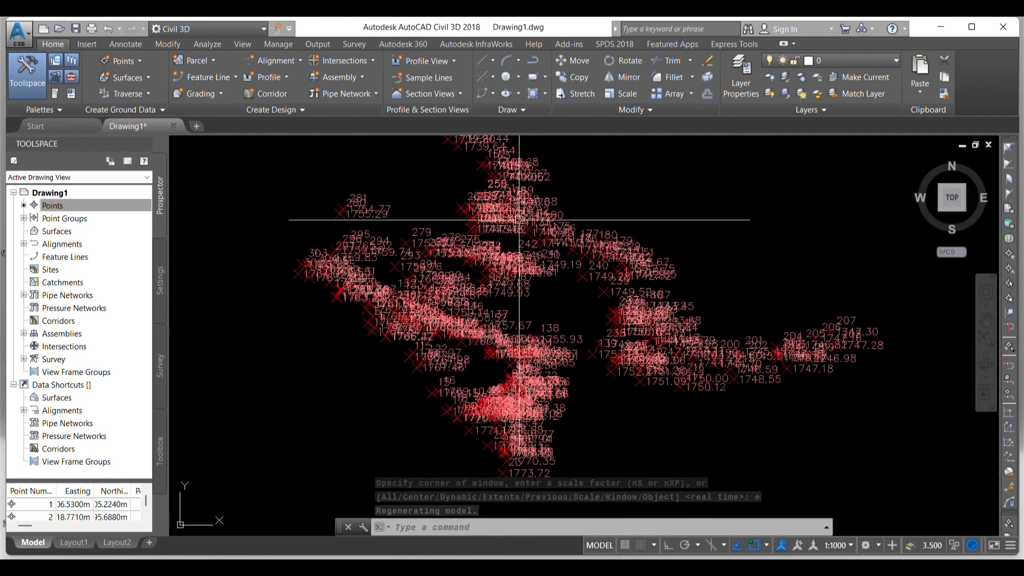
scroll(237, 229, "up", 4)
scroll(451, 229, "down", 4)
scroll(434, 201, "up", 3)
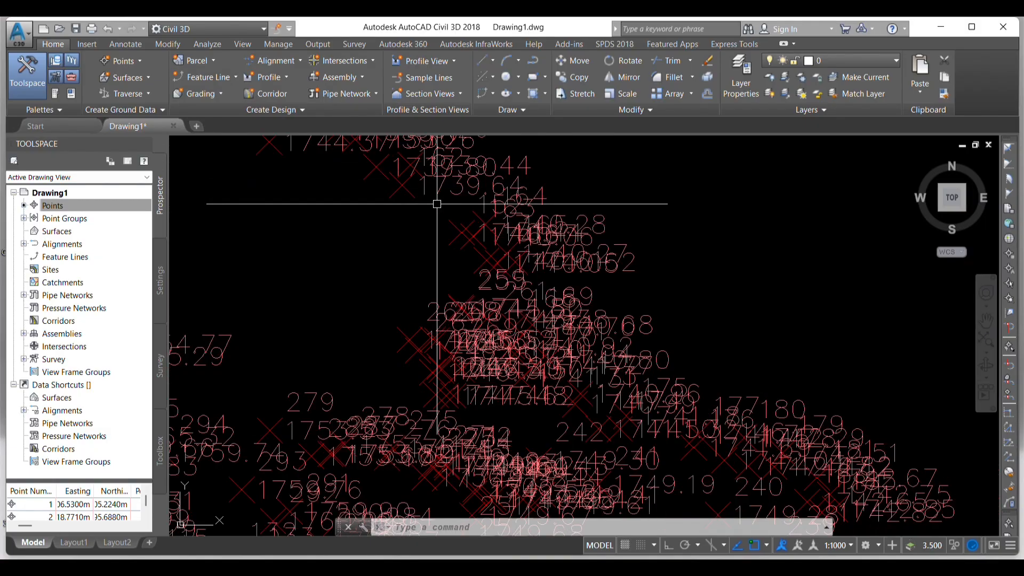
scroll(451, 274, "down", 2)
scroll(441, 274, "up", 6)
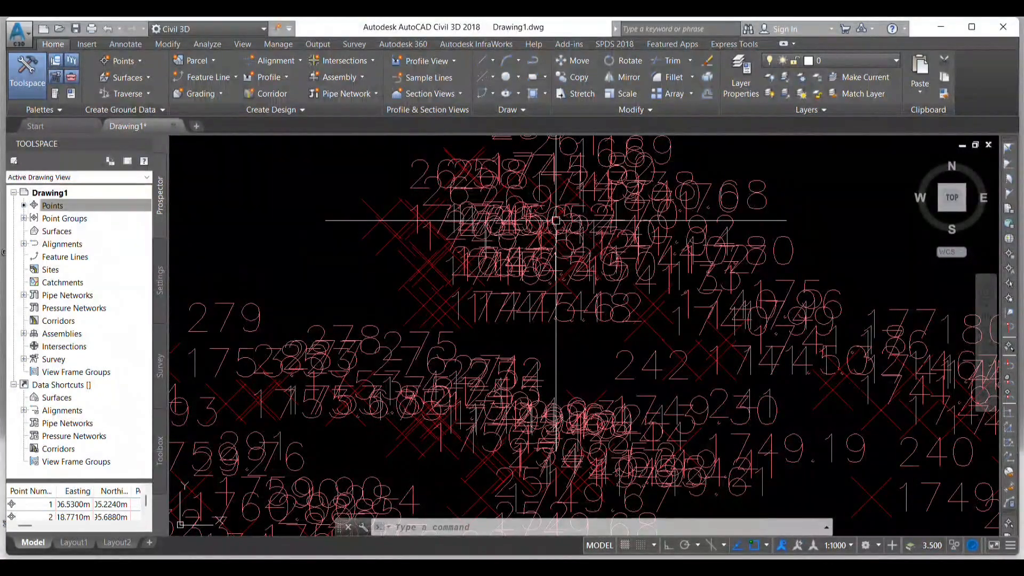
scroll(532, 261, "down", 3)
scroll(467, 256, "up", 4)
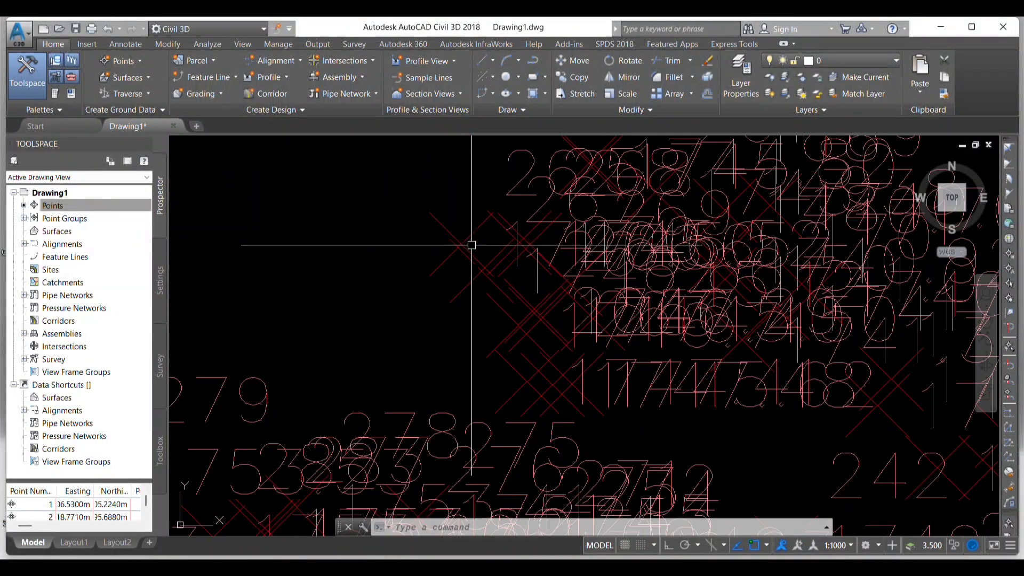
scroll(437, 225, "down", 1)
scroll(438, 225, "down", 4)
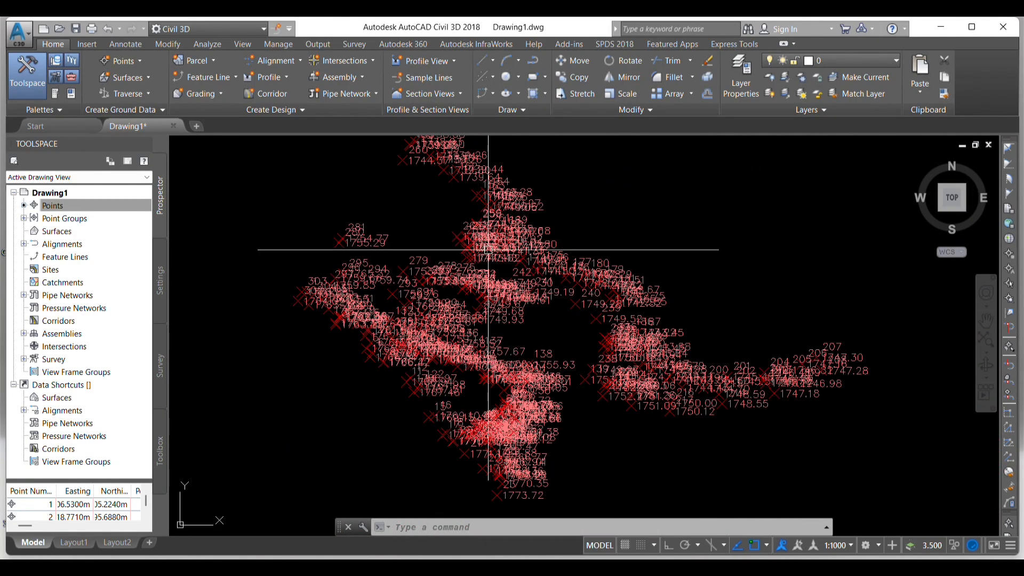
scroll(475, 248, "up", 4)
scroll(473, 254, "down", 2)
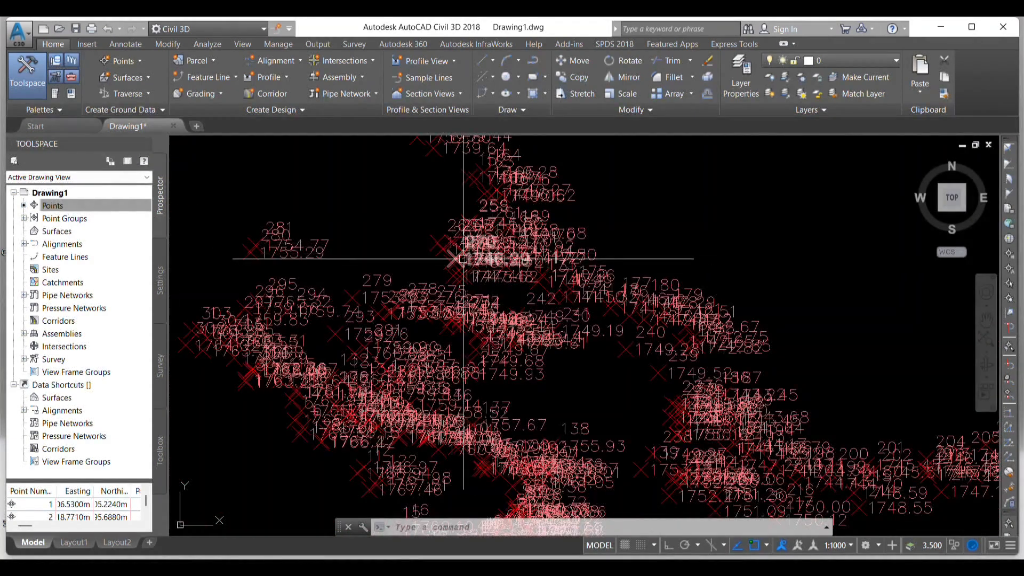
scroll(472, 256, "up", 4)
scroll(472, 312, "down", 5)
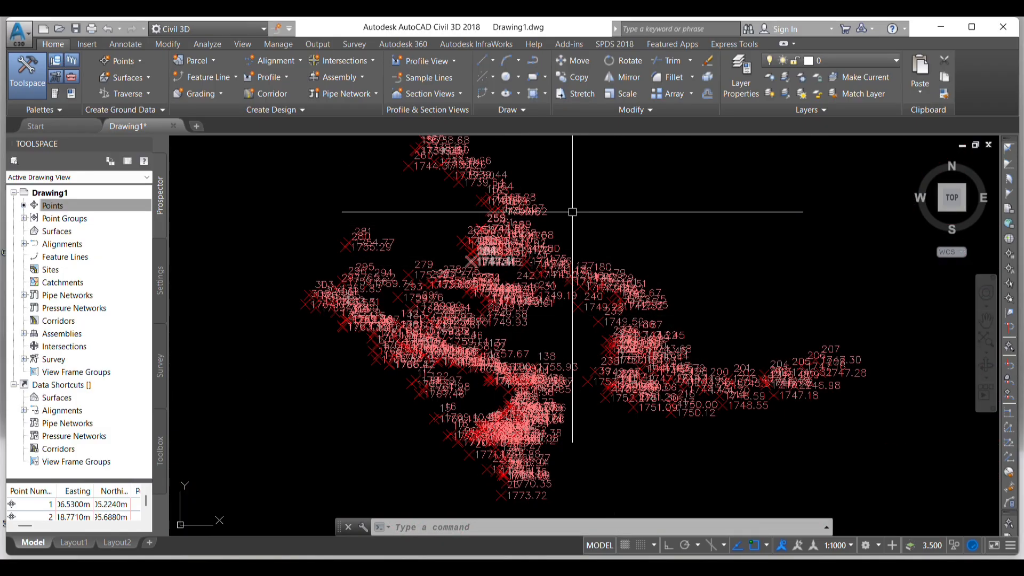
scroll(555, 210, "down", 2)
key("Escape")
key("Escape")
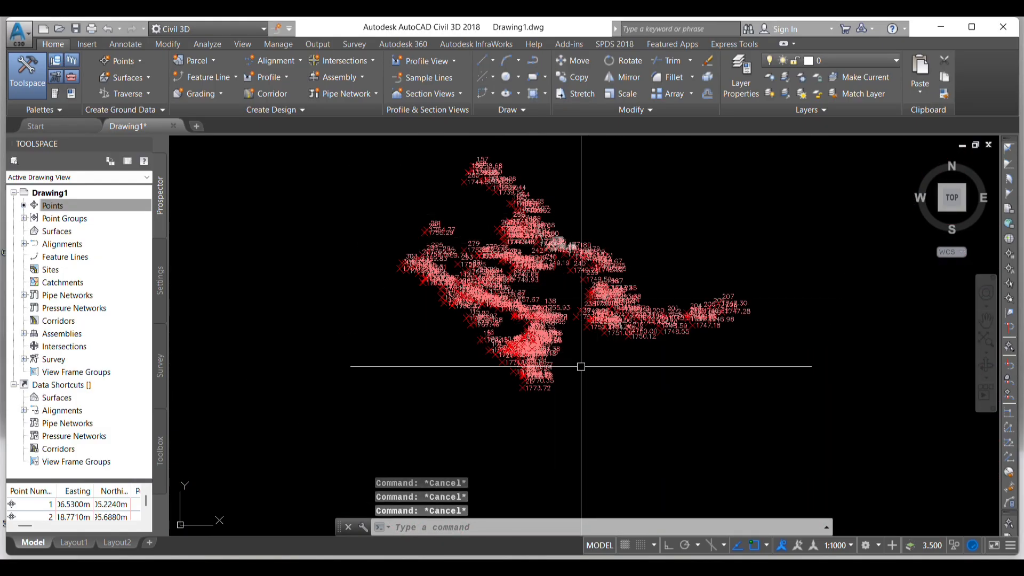
- Set the drawing's annotation scale to 1:100 to shrink the point markers and labels
left_click(842, 546)
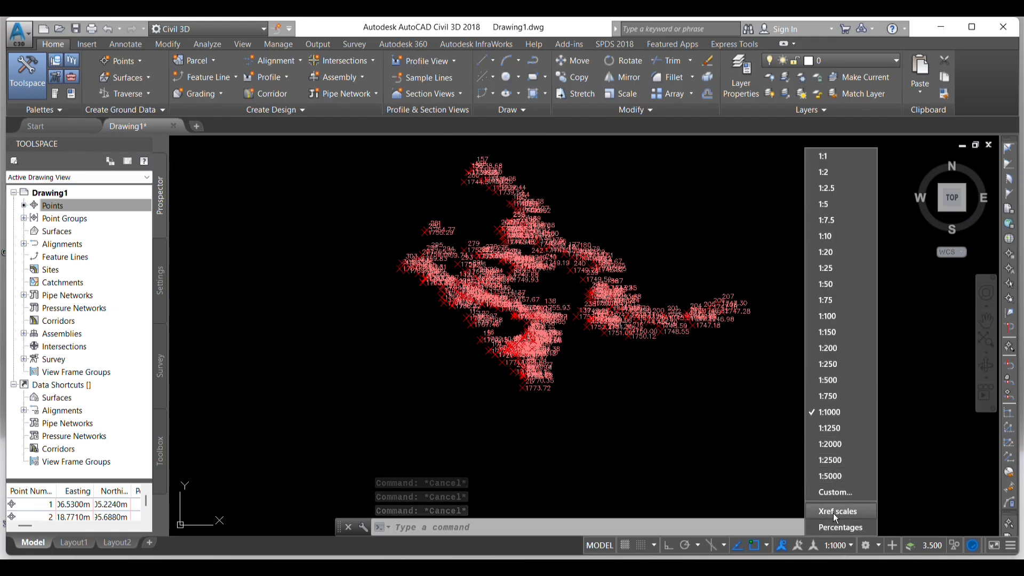
left_click(830, 322)
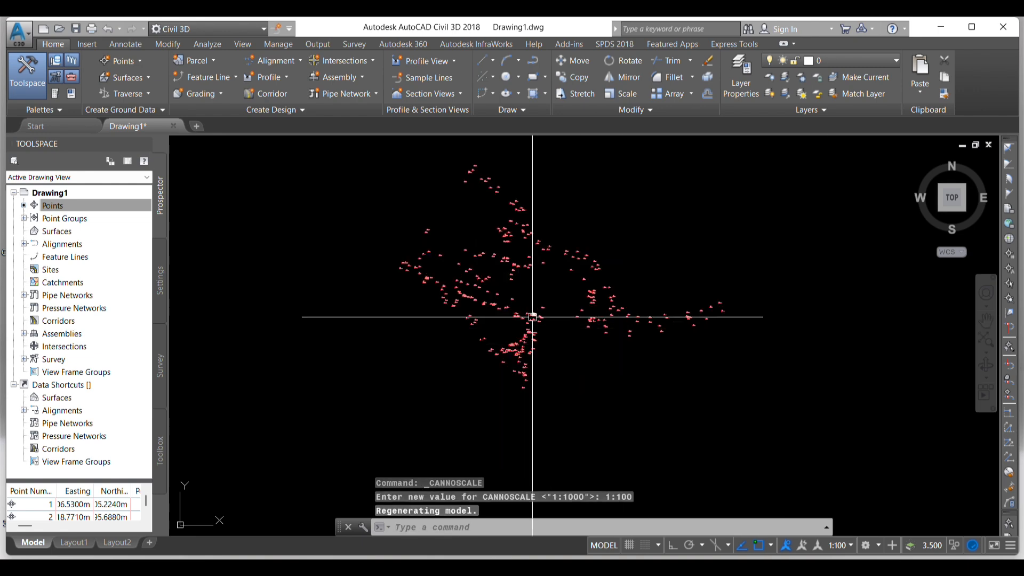
key("Escape")
key("Escape")
key("Escape")
scroll(508, 229, "up", 3)
scroll(502, 259, "down", 5)
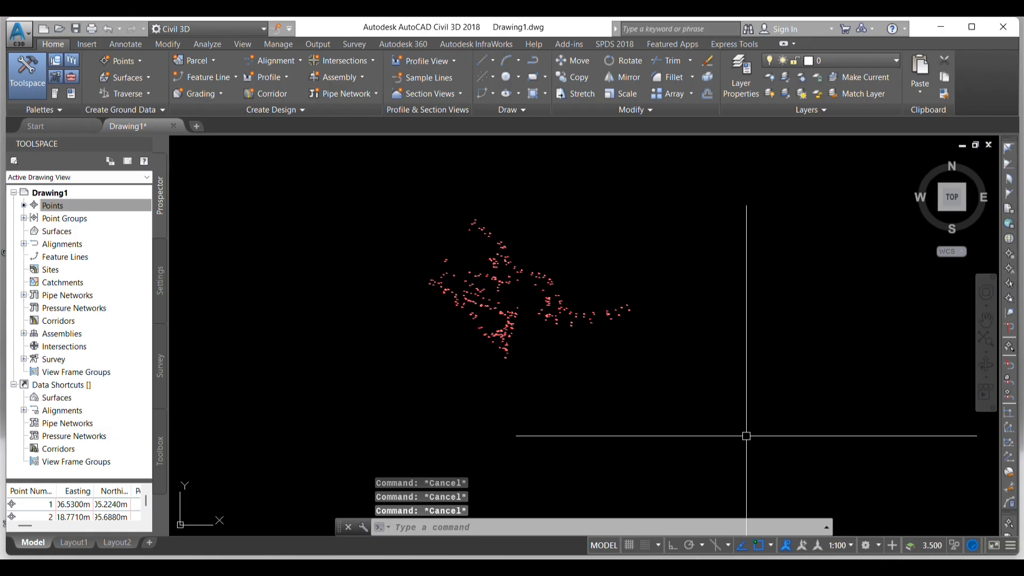
scroll(495, 262, "up", 6)
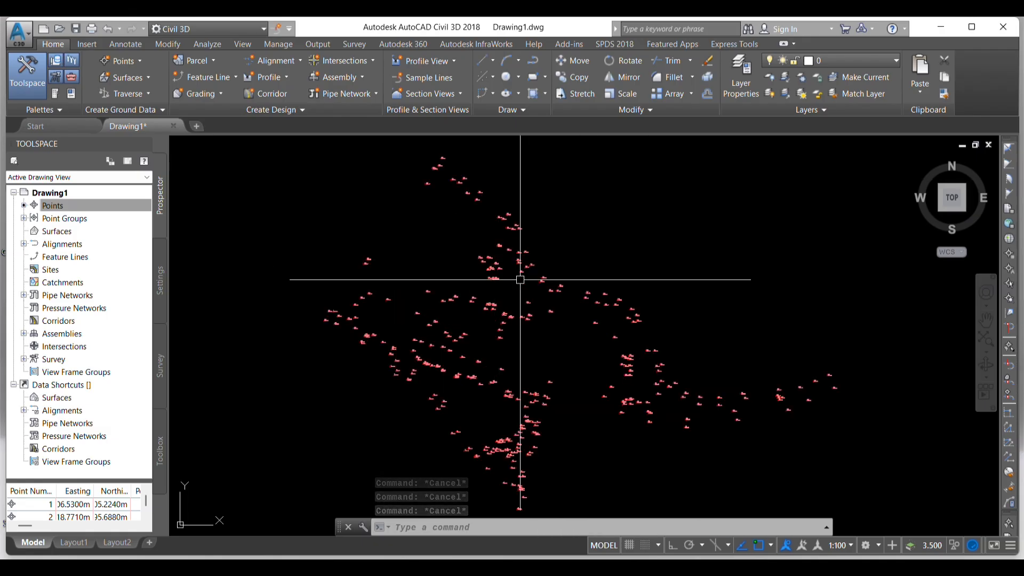
scroll(533, 258, "down", 5)
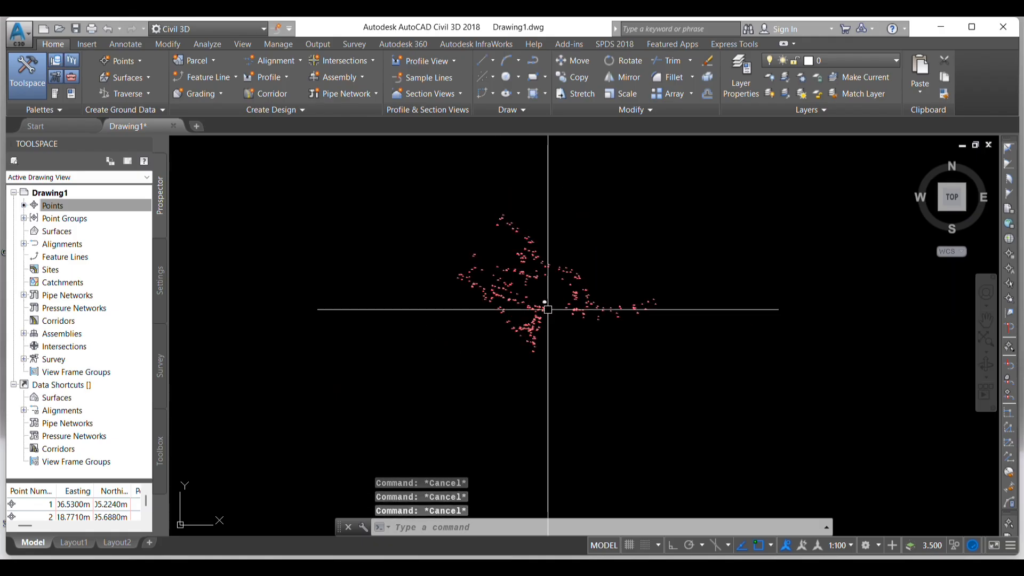
scroll(521, 360, "down", 2)
key("Escape")
scroll(527, 320, "up", 6)
scroll(526, 288, "down", 3)
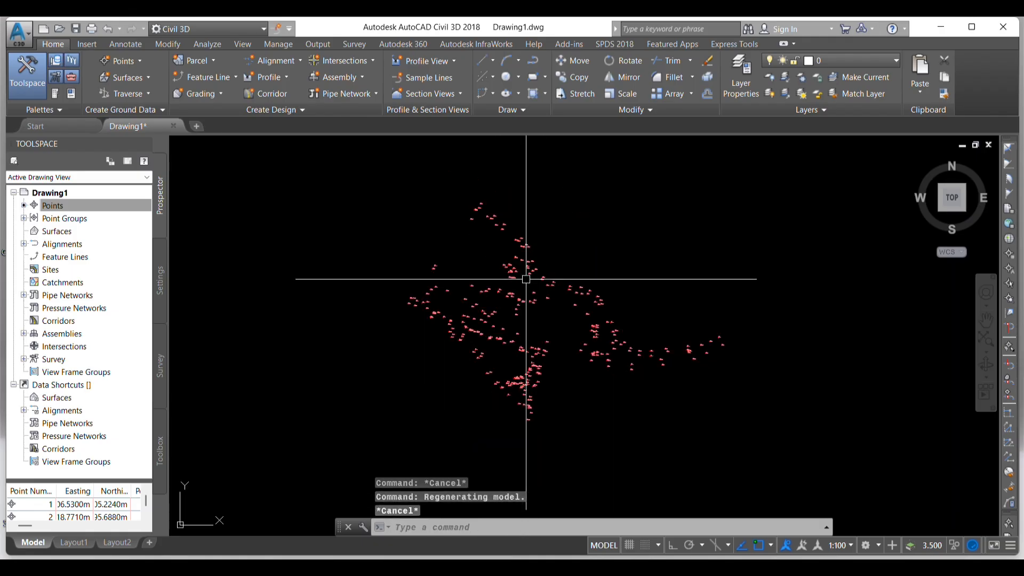
key("Escape")
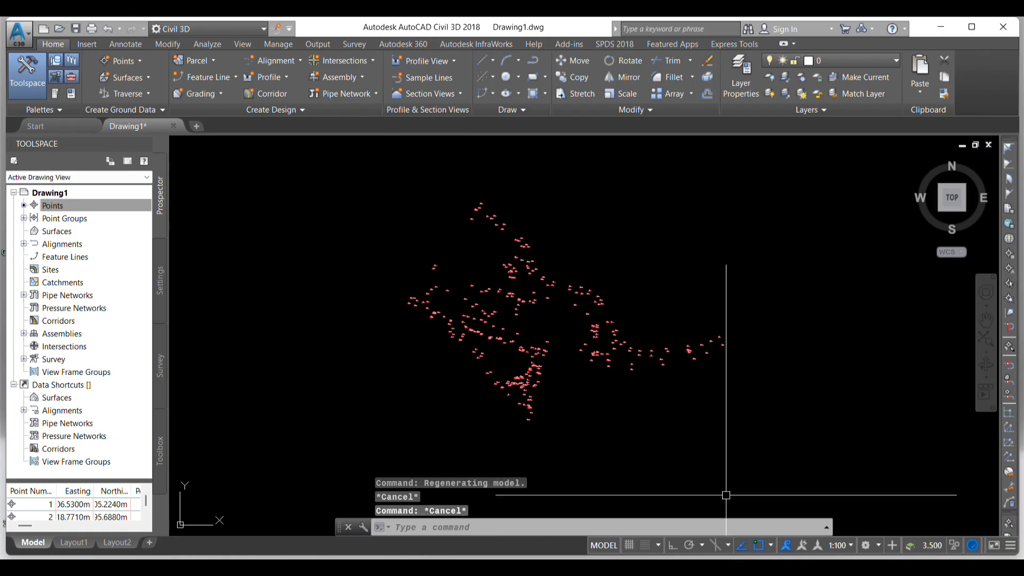
key("Escape")
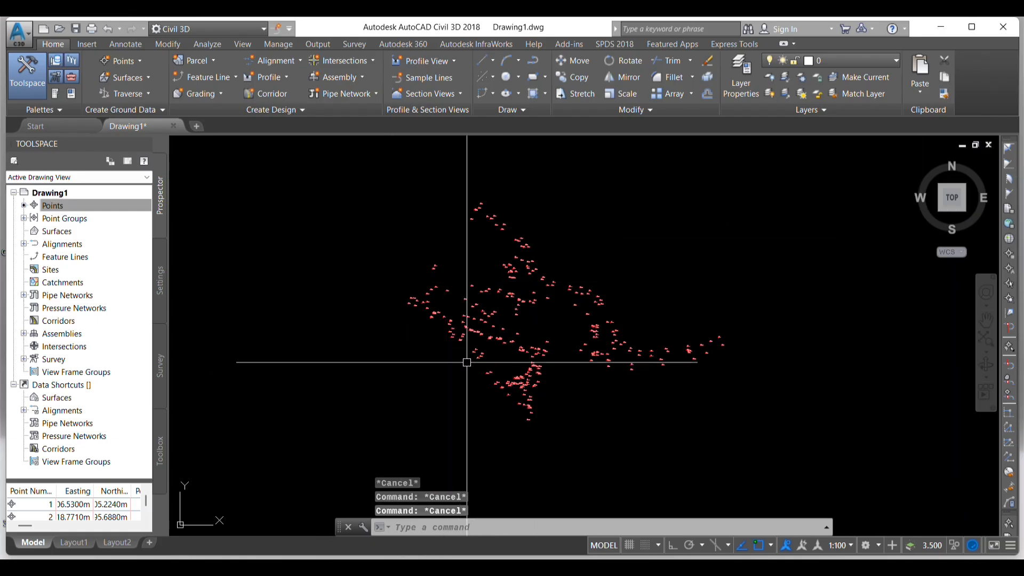
scroll(491, 232, "down", 2)
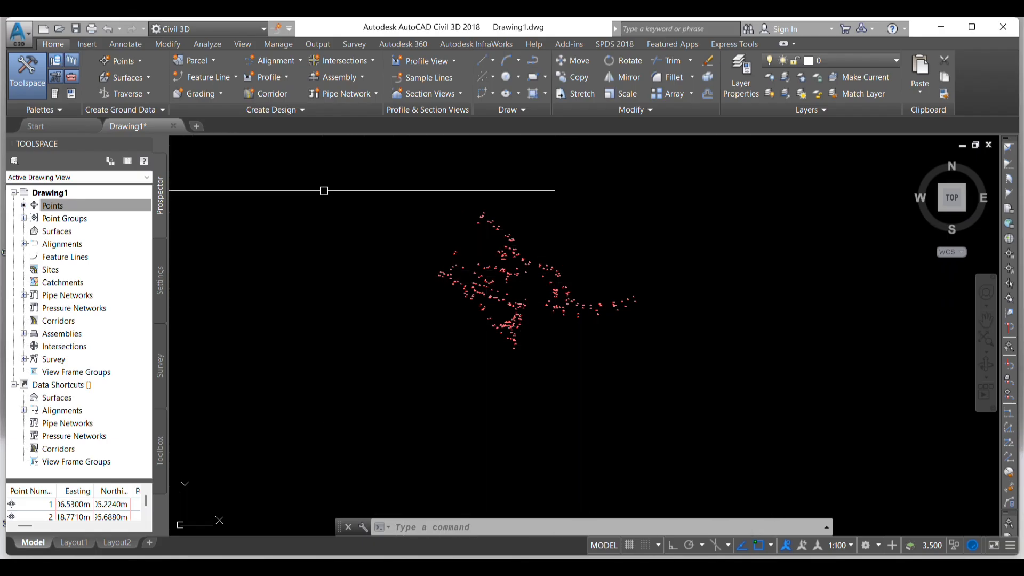
- Start creating a new surface in the drawing and choose TIN surface as its type
left_click(59, 232)
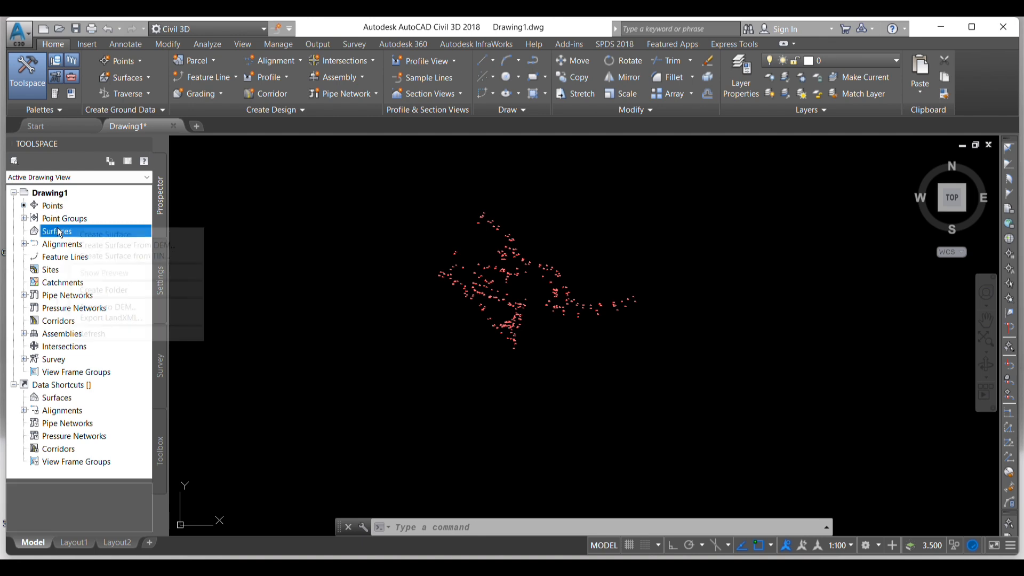
right_click(59, 234)
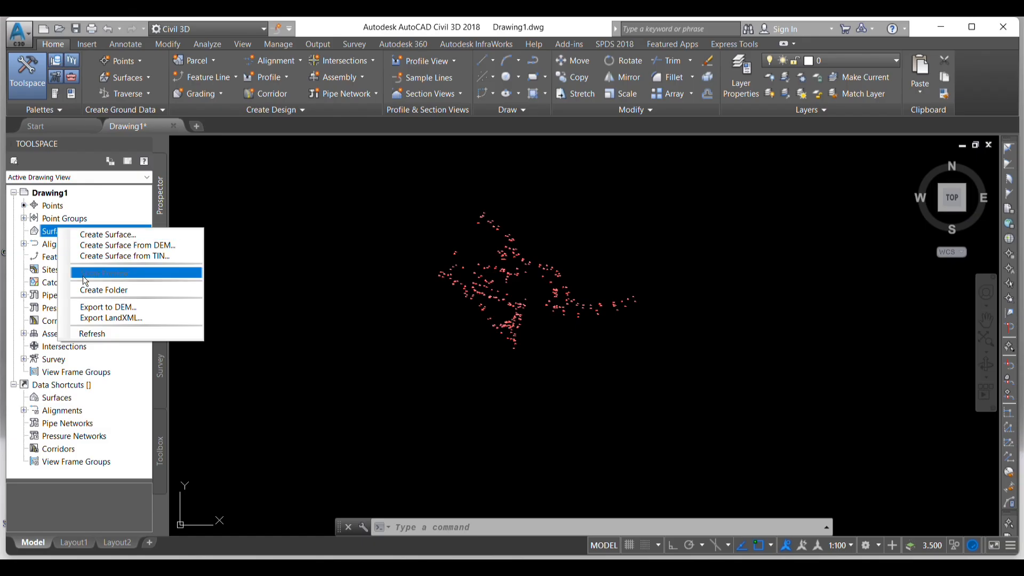
left_click(104, 236)
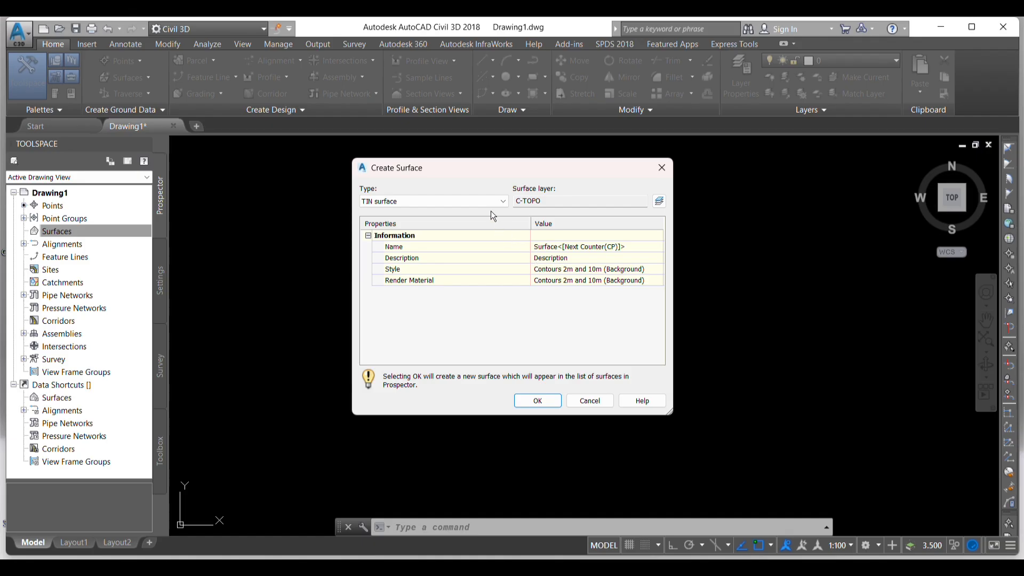
left_click(505, 200)
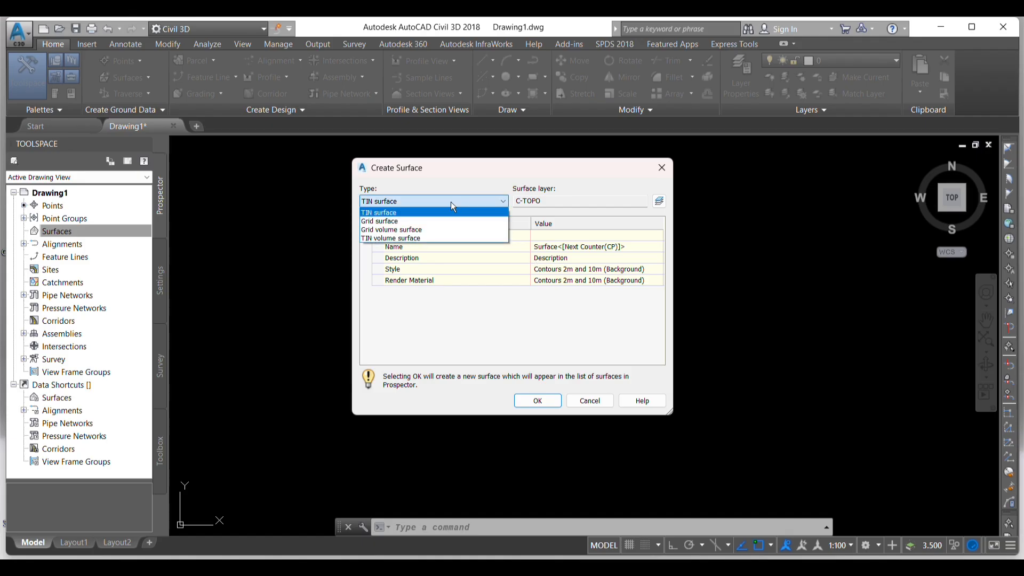
left_click(388, 211)
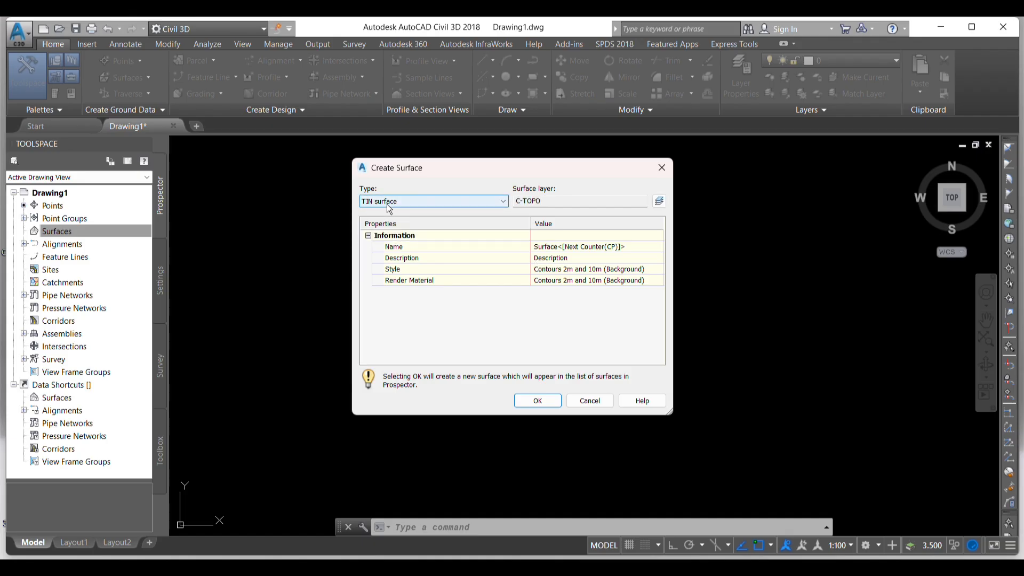
left_click(500, 201)
left_click(506, 201)
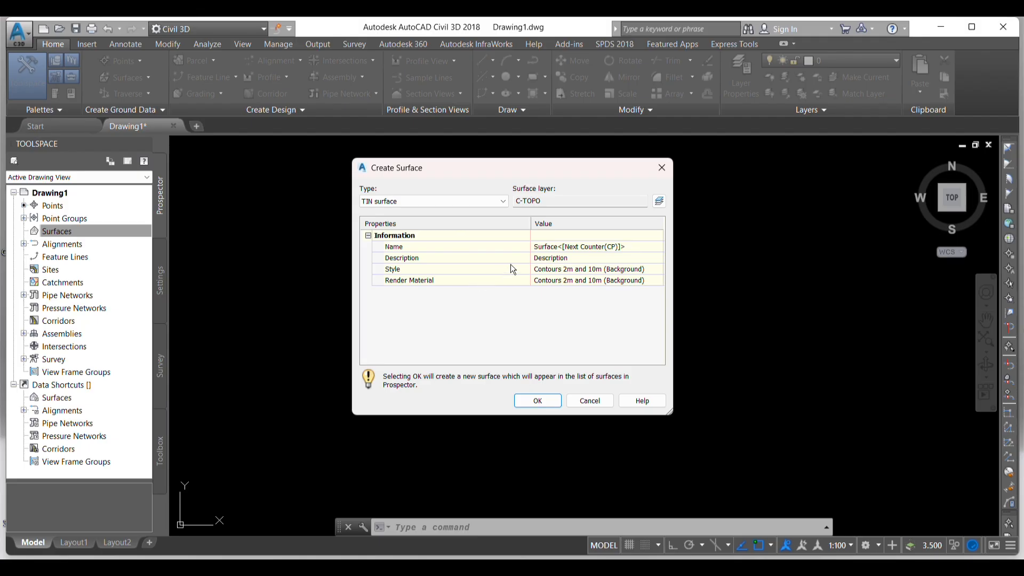
- Name the new TIN surface Contouring
left_click(604, 245)
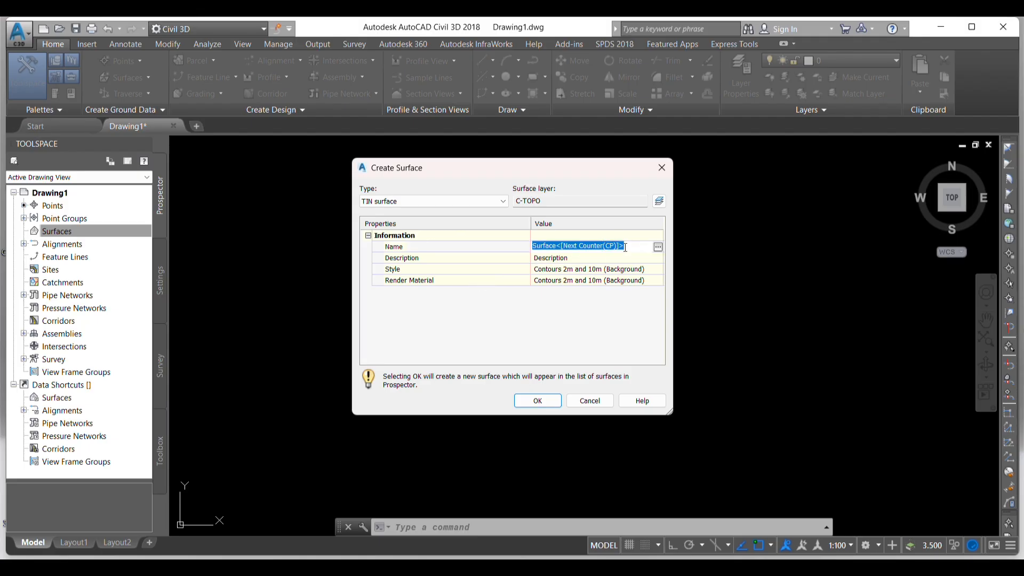
type("C")
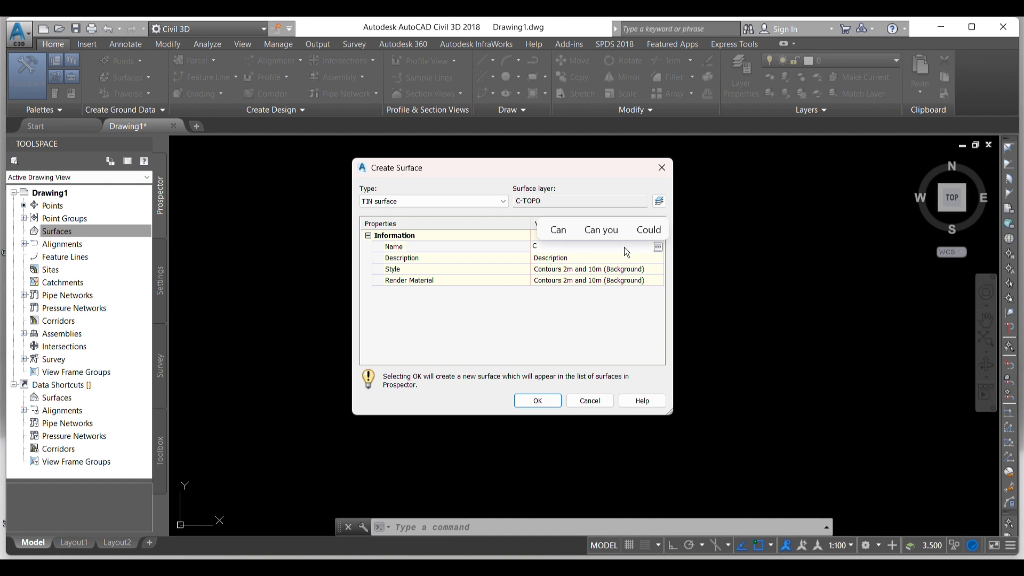
type("onto")
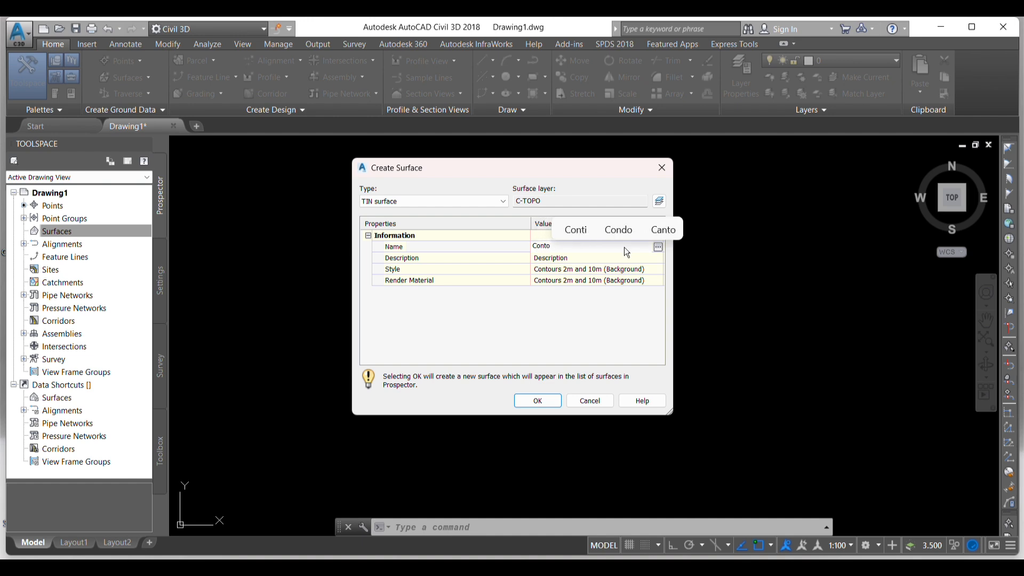
type("uring")
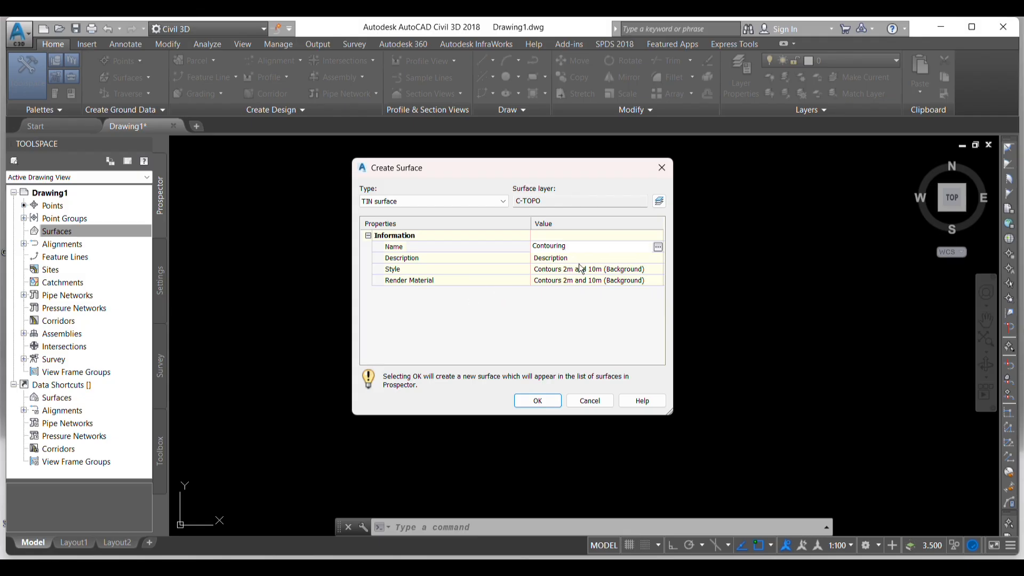
key("Return")
- Assign the Contours 1m and 5m (Design) style to the new surface and create it
left_click(612, 269)
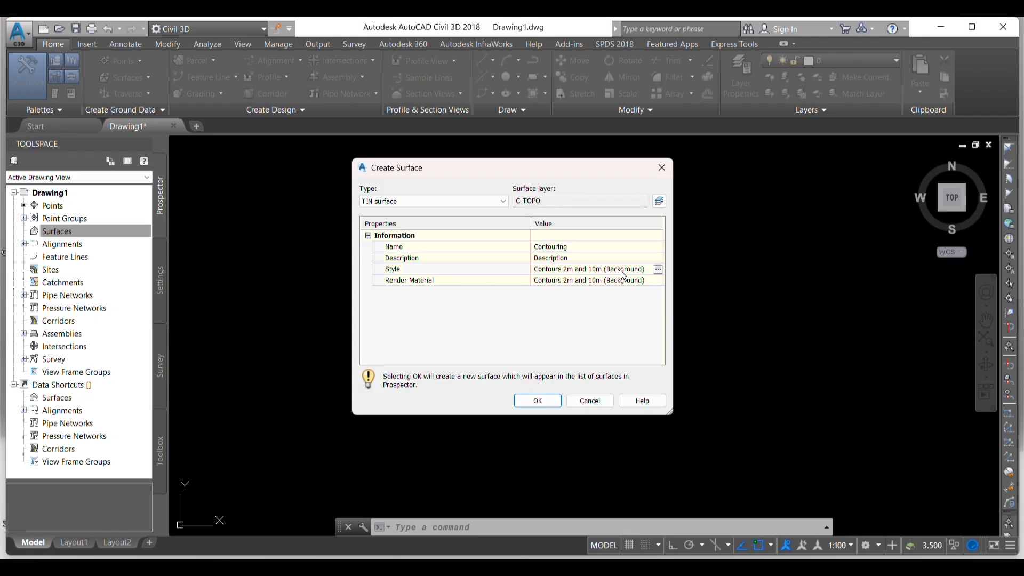
left_click(658, 269)
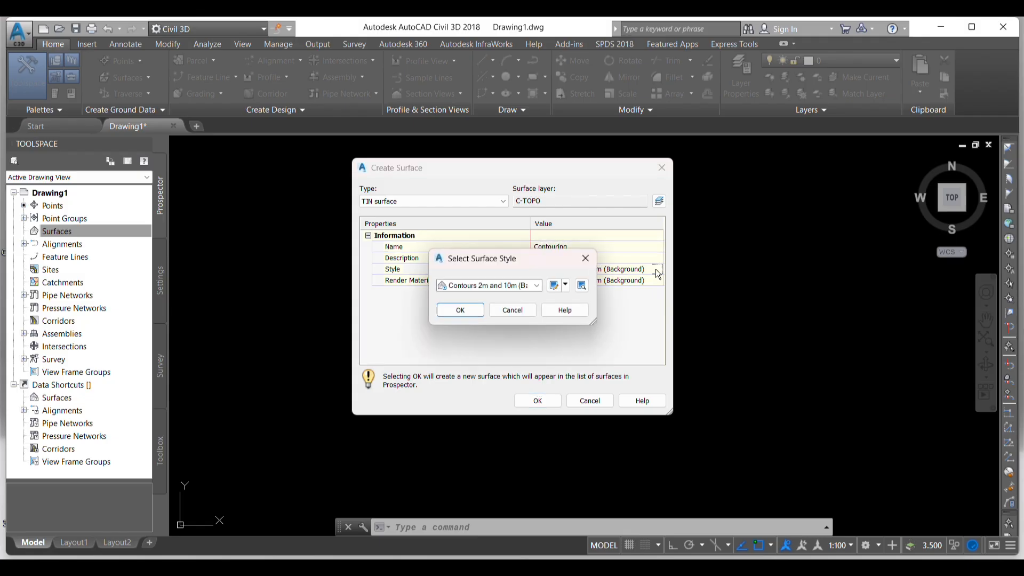
left_click(537, 285)
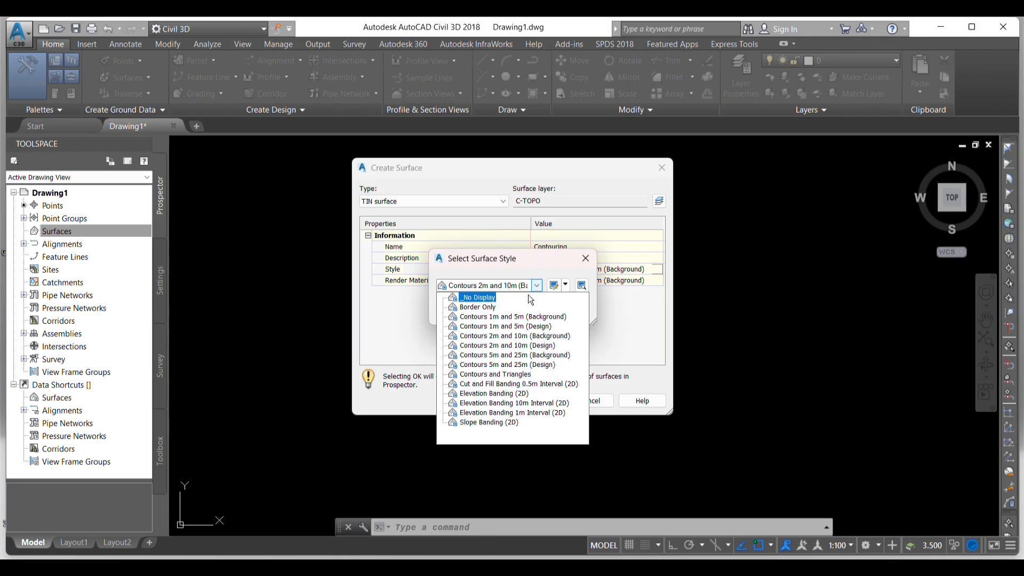
left_click(530, 328)
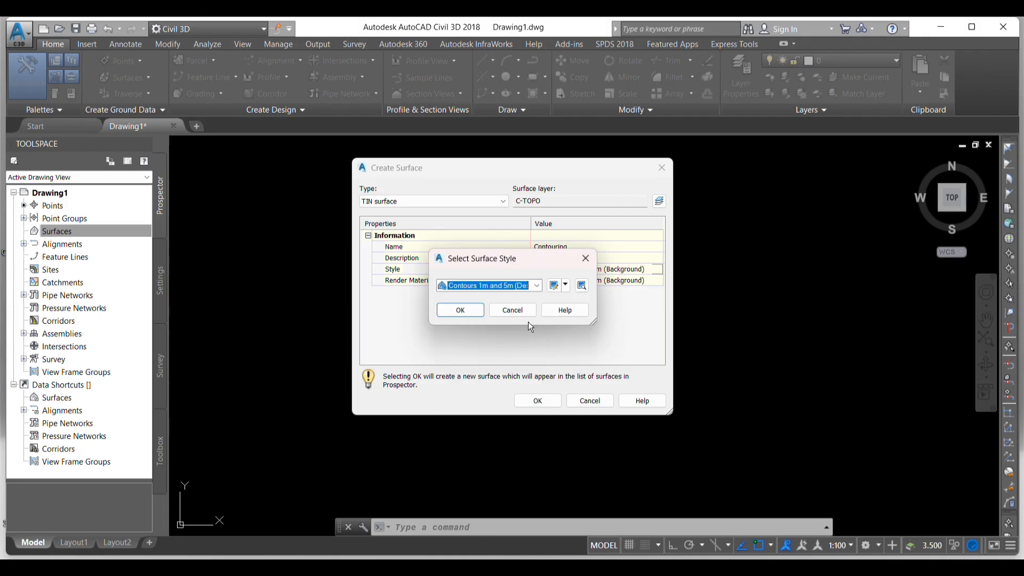
left_click(461, 310)
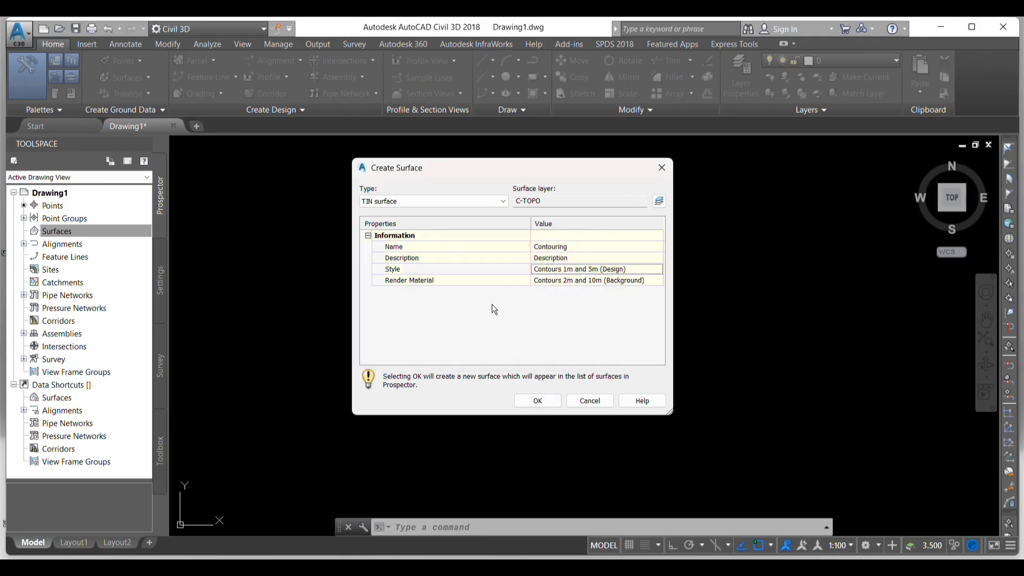
left_click(545, 400)
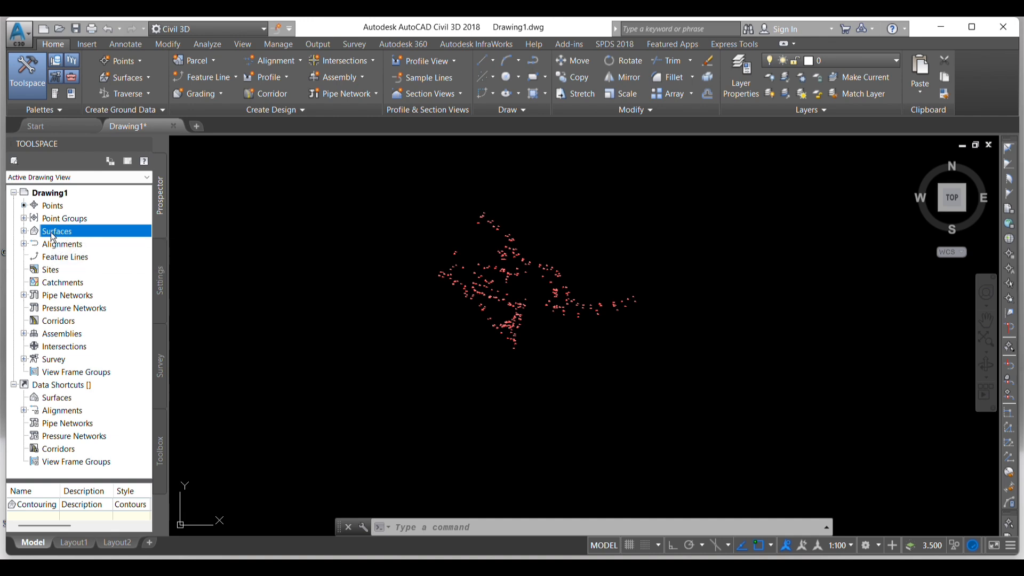
- Add the Contouring point group to the definition of the Contouring surface
left_click(24, 231)
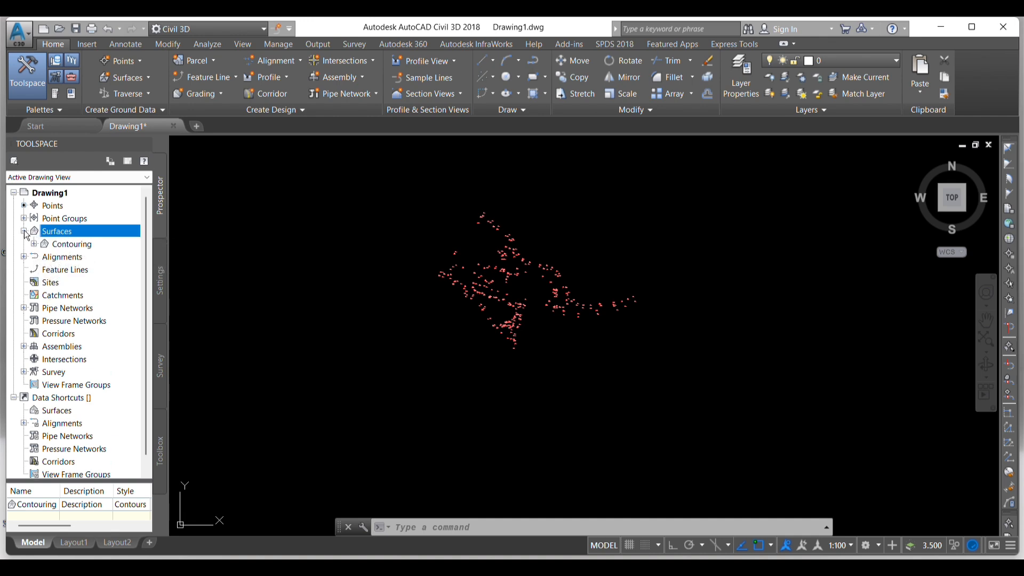
right_click(74, 244)
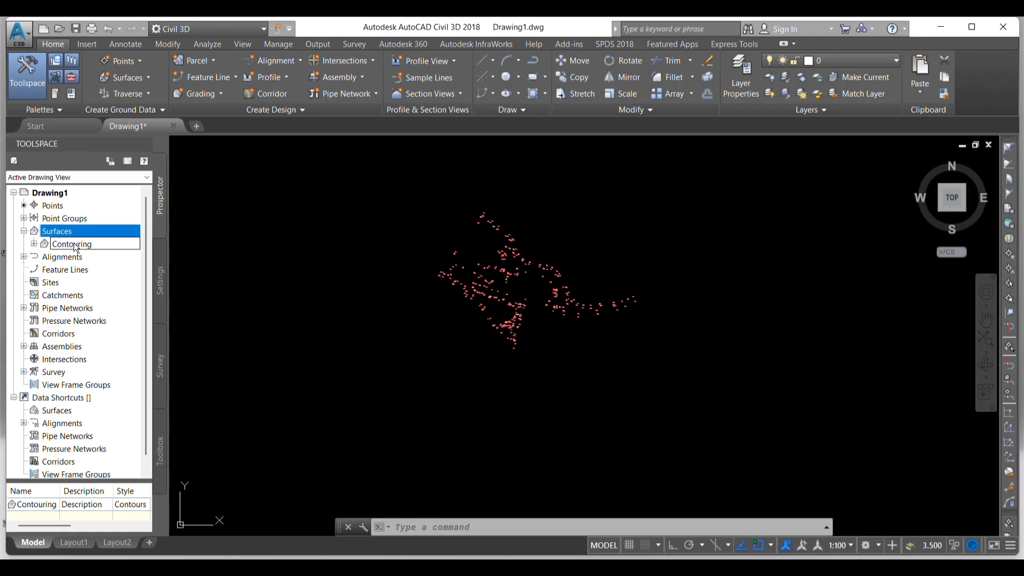
left_click(68, 245)
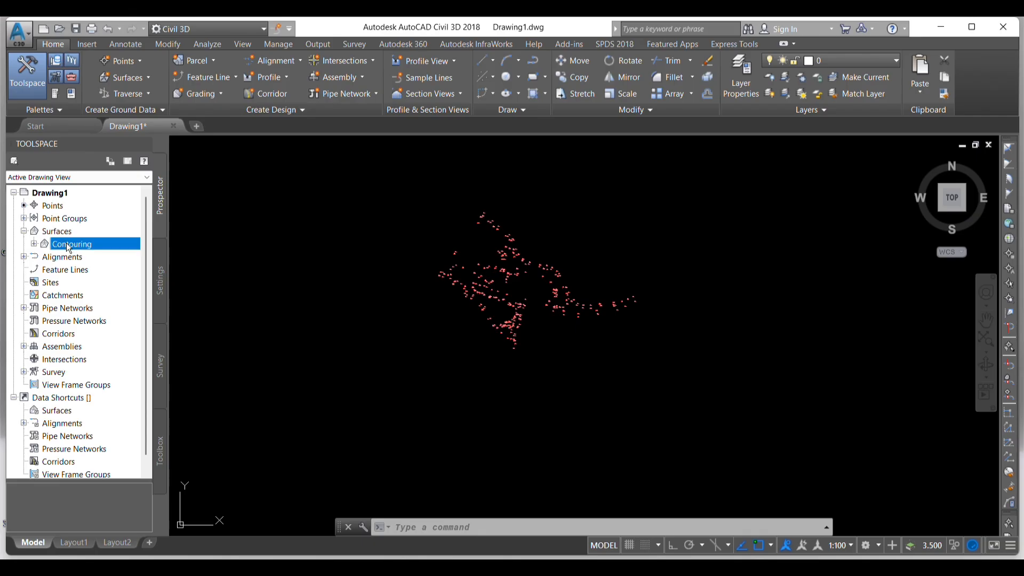
left_click(34, 245)
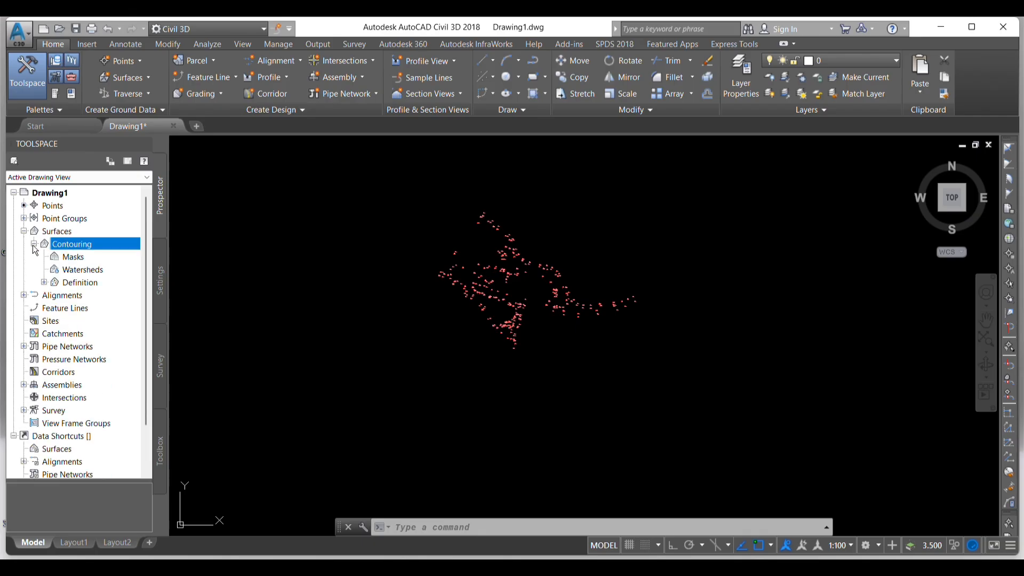
left_click(76, 286)
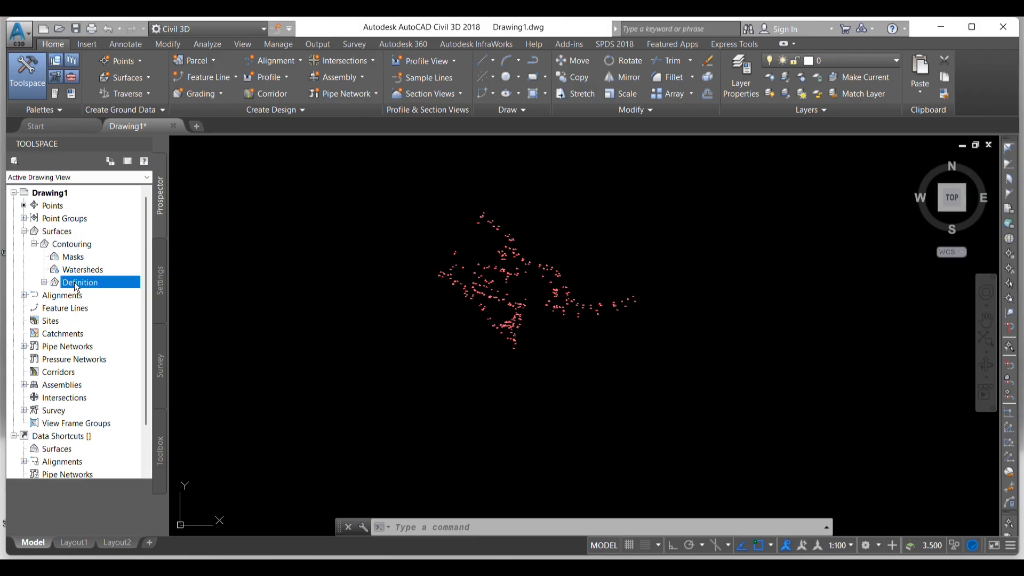
left_click(44, 284)
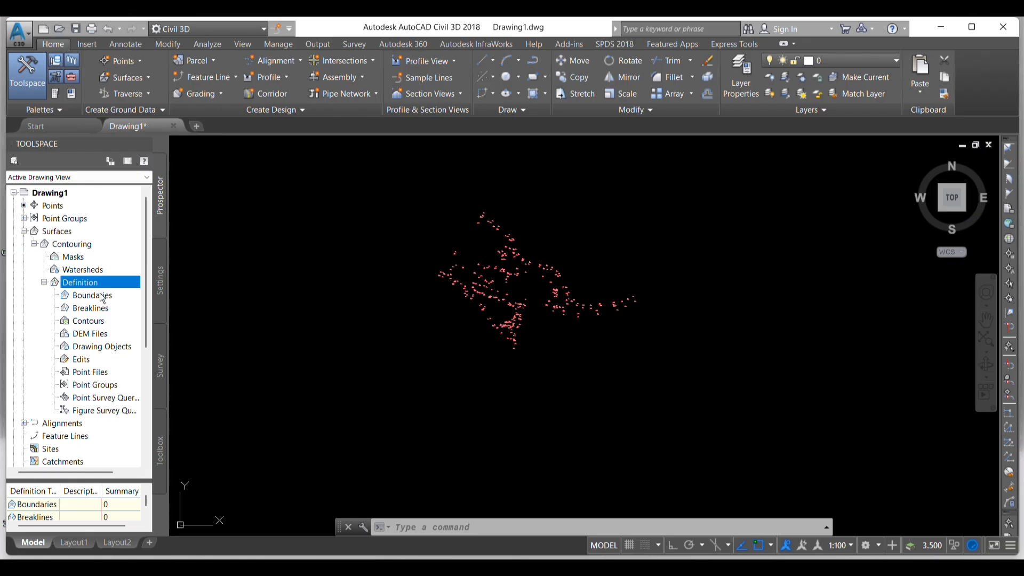
left_click(107, 390)
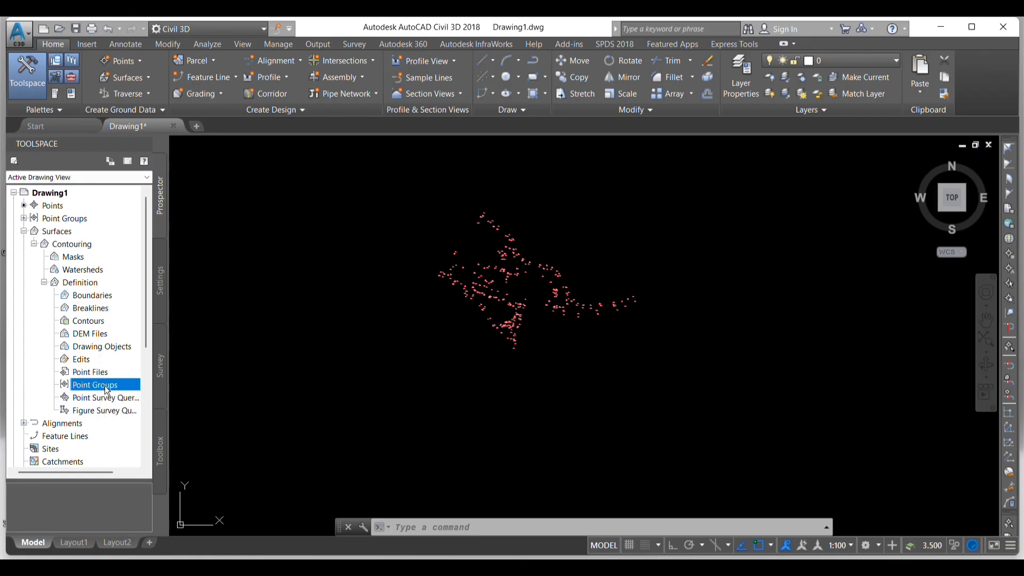
right_click(105, 384)
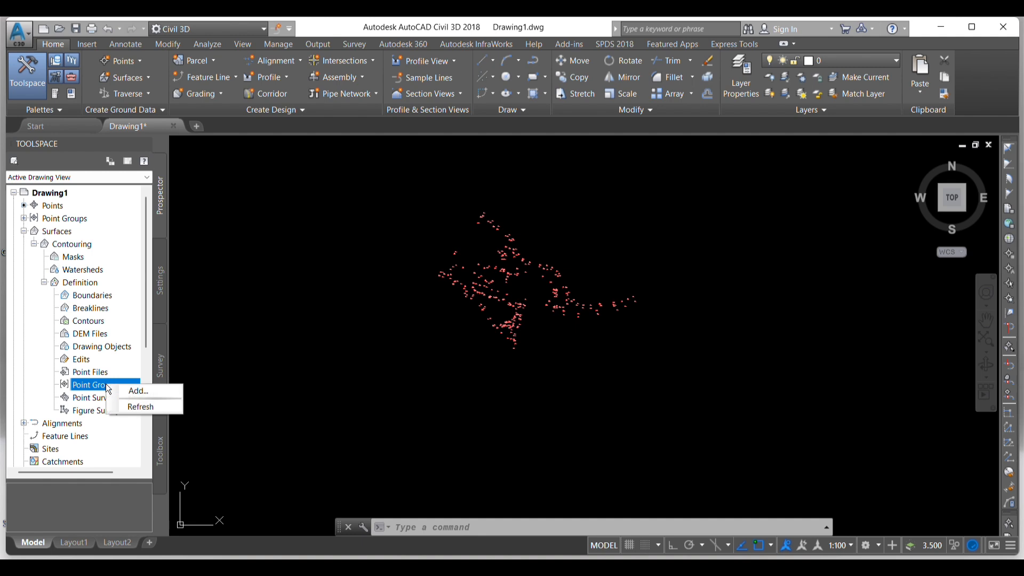
left_click(139, 391)
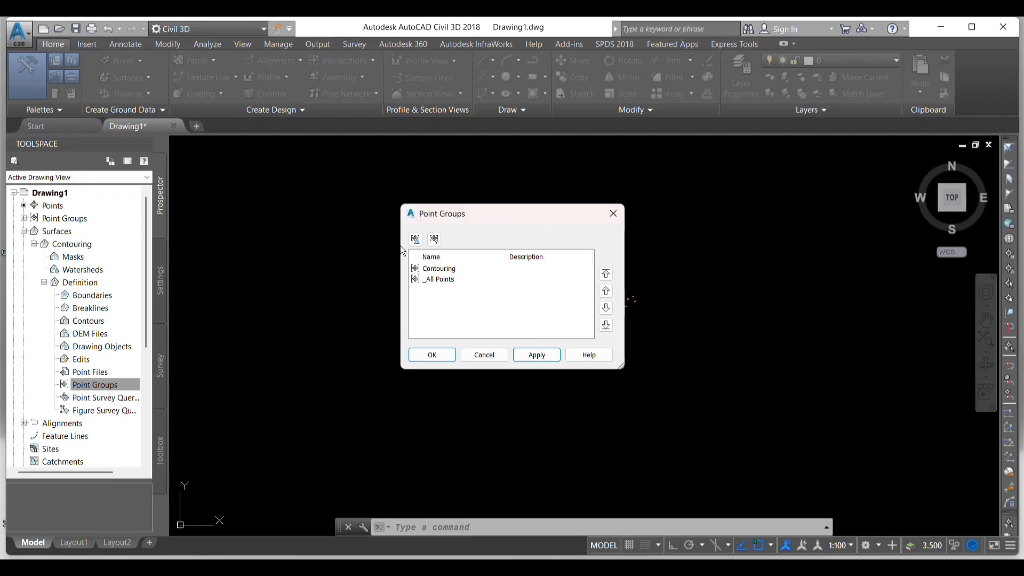
left_click(443, 270)
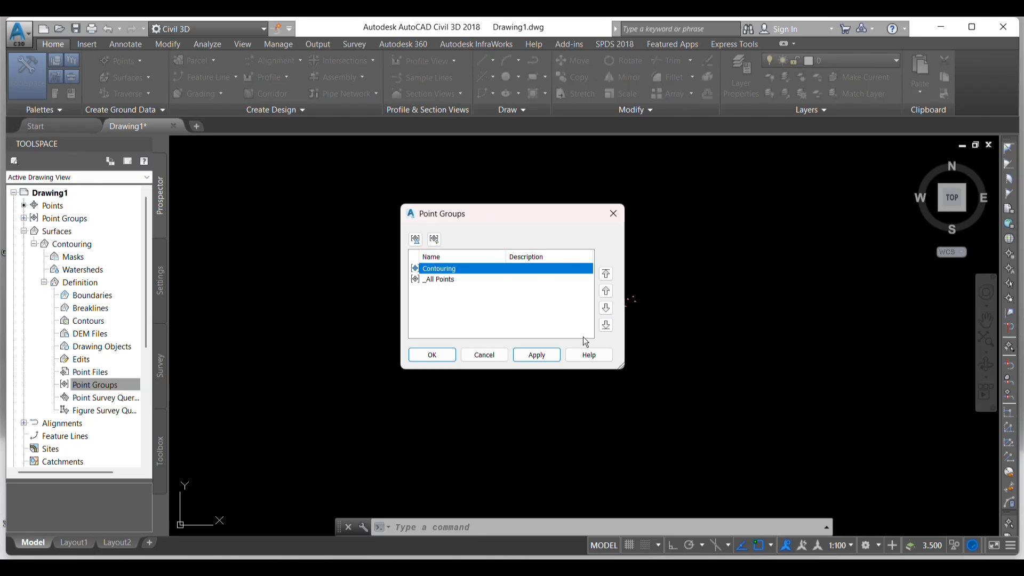
left_click(437, 354)
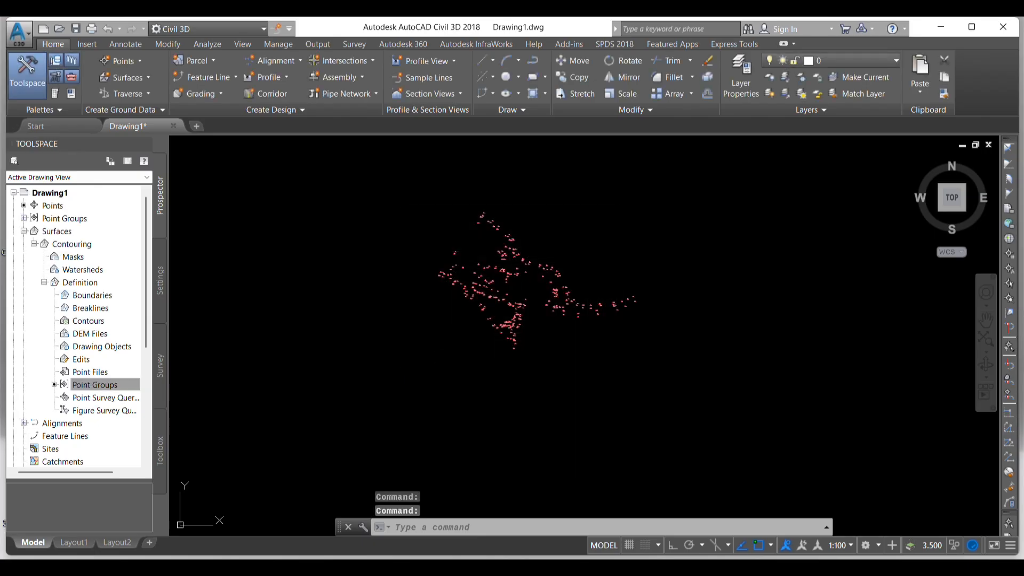
- Examine the contour lines and outer border generated for the Contouring surface
scroll(535, 266, "up", 3)
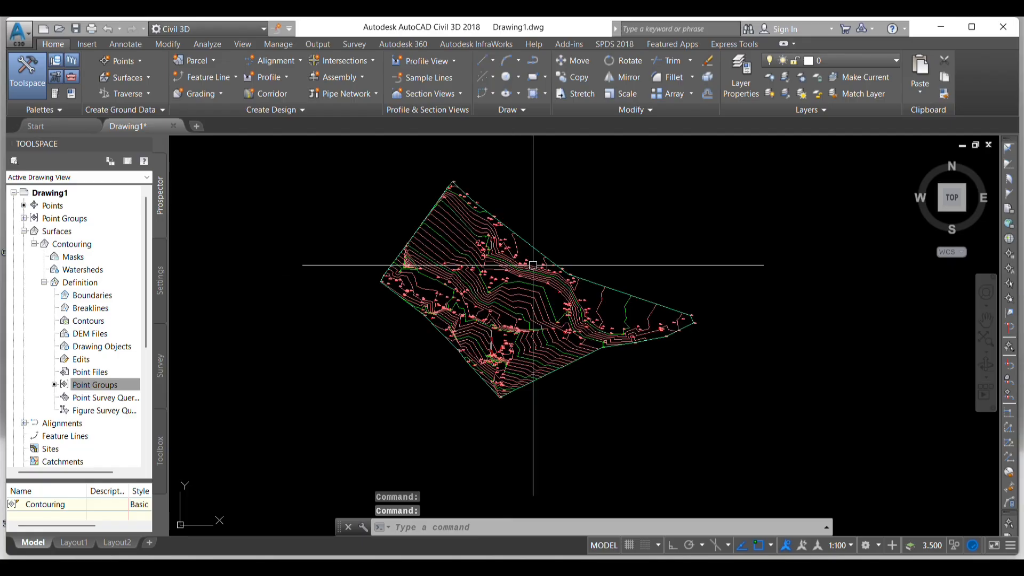
scroll(457, 242, "down", 3)
scroll(457, 221, "up", 4)
scroll(622, 243, "down", 2)
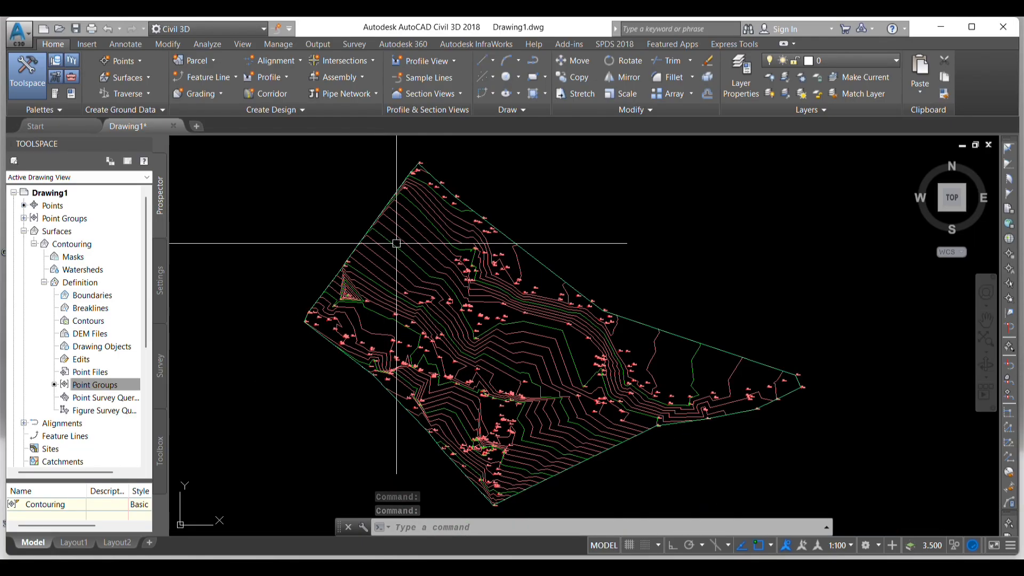
scroll(531, 338, "up", 1)
scroll(531, 338, "up", 4)
scroll(574, 238, "down", 4)
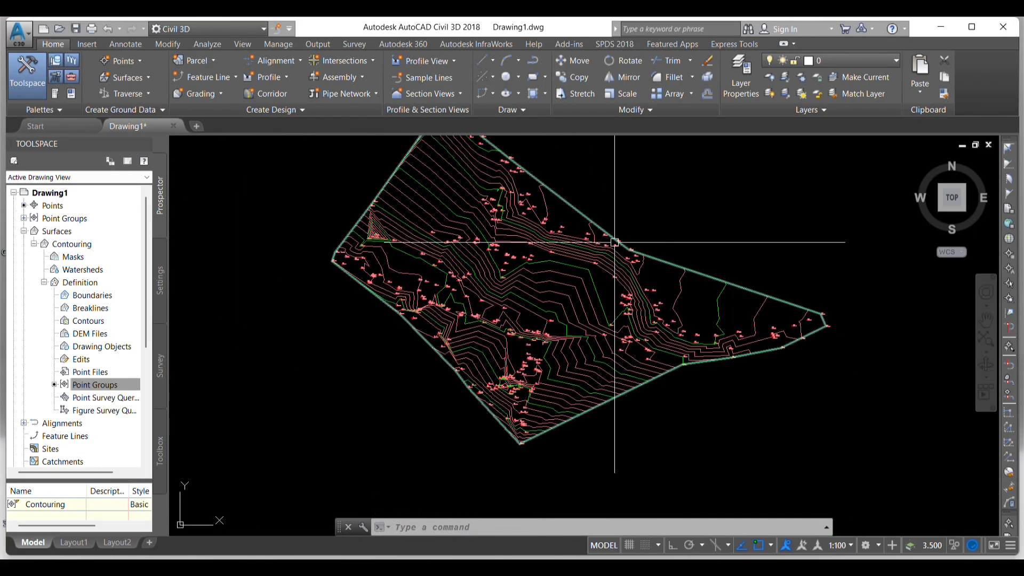
- Examine the spacing and shape of the contour lines across the whole Contouring surface
scroll(587, 263, "up", 2)
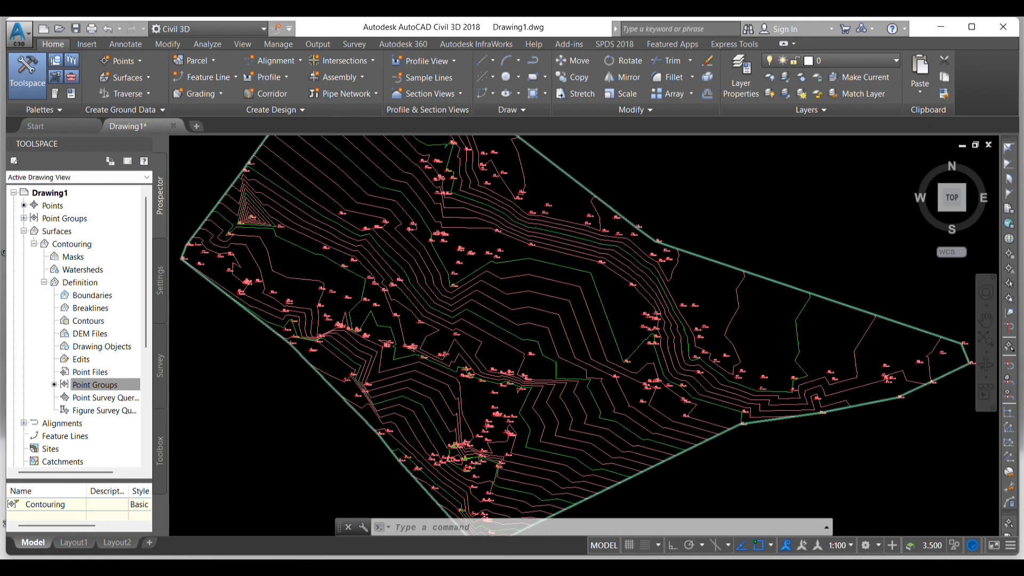
scroll(545, 314, "up", 5)
scroll(545, 314, "down", 7)
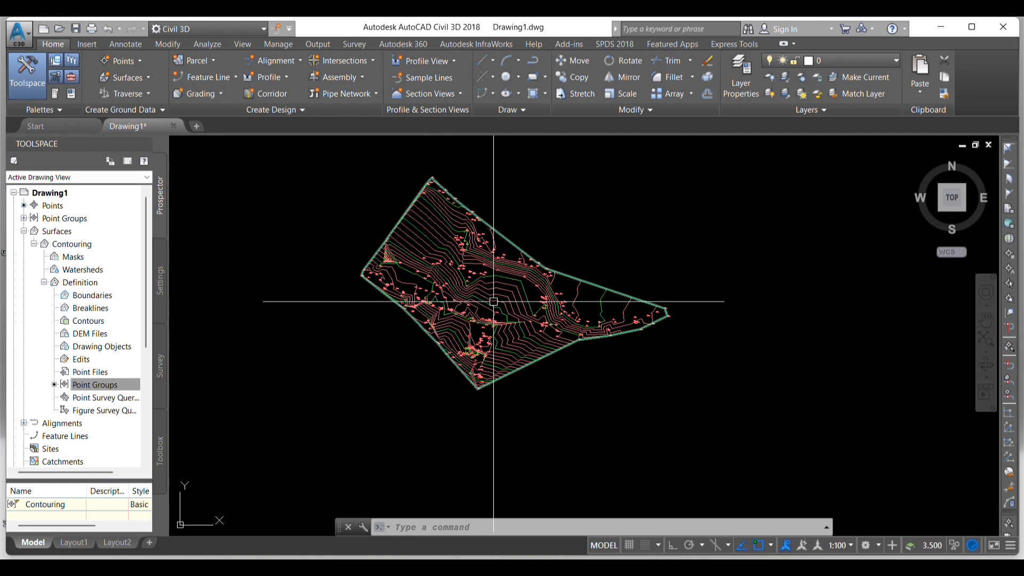
scroll(493, 299, "up", 4)
scroll(590, 295, "down", 2)
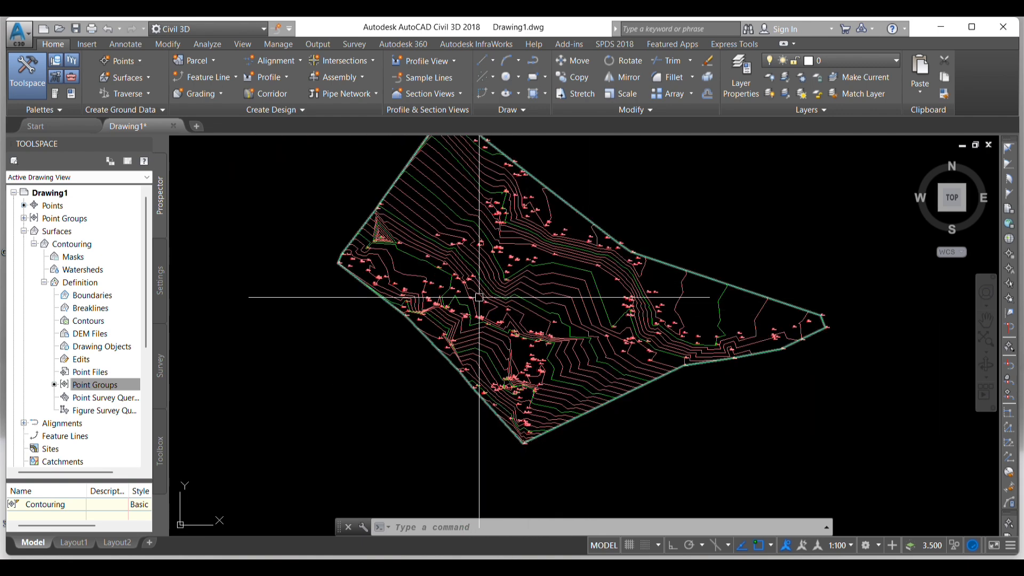
scroll(459, 301, "down", 2)
scroll(480, 217, "up", 3)
scroll(480, 217, "down", 3)
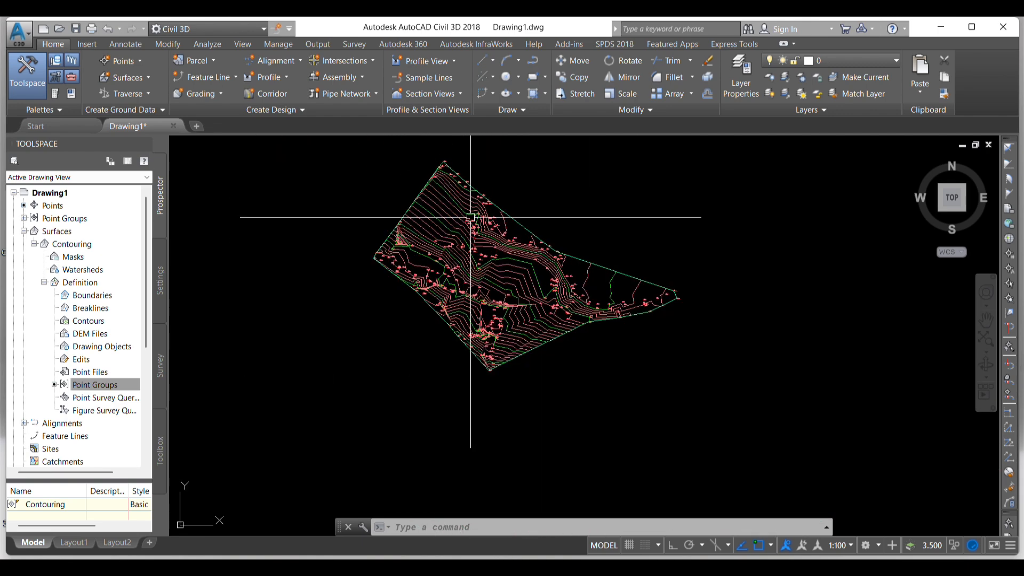
scroll(523, 283, "up", 4)
scroll(522, 299, "down", 4)
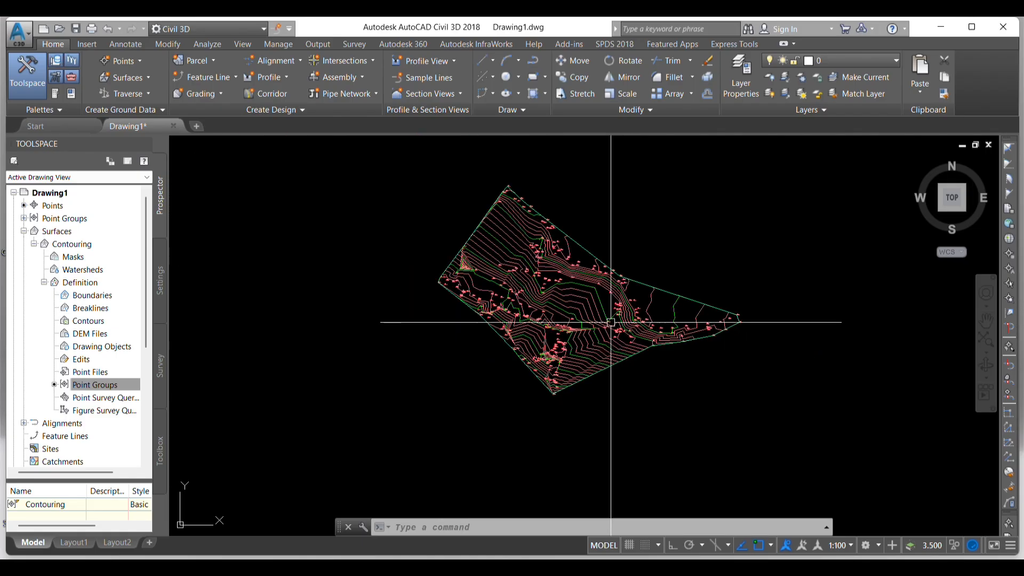
scroll(558, 264, "up", 2)
scroll(558, 264, "up", 3)
scroll(466, 248, "down", 3)
- Edit the Contouring surface's style to use a 0.3 m minor and 1.5 m major contour interval
left_click(438, 209)
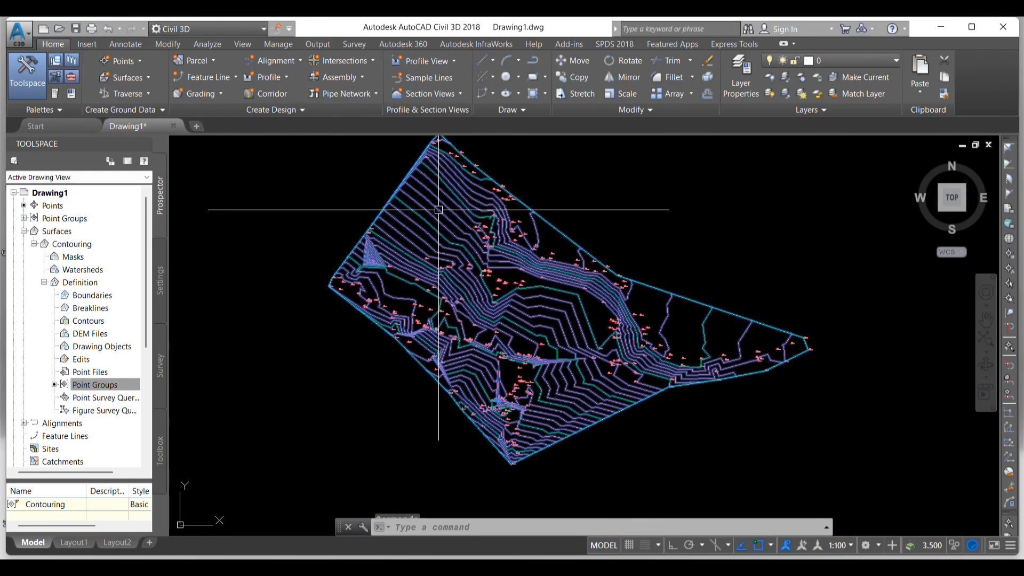
right_click(438, 210)
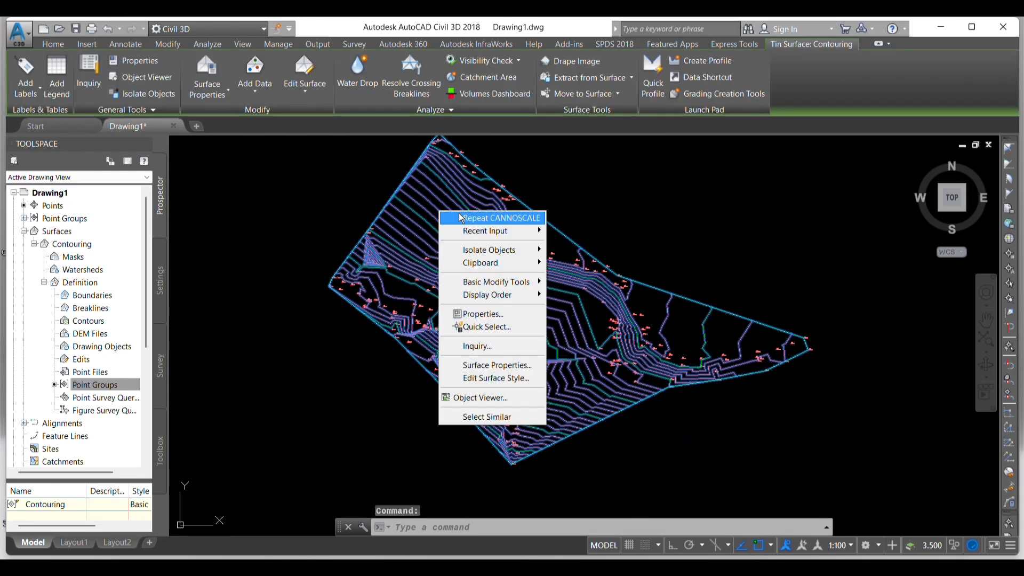
left_click(505, 380)
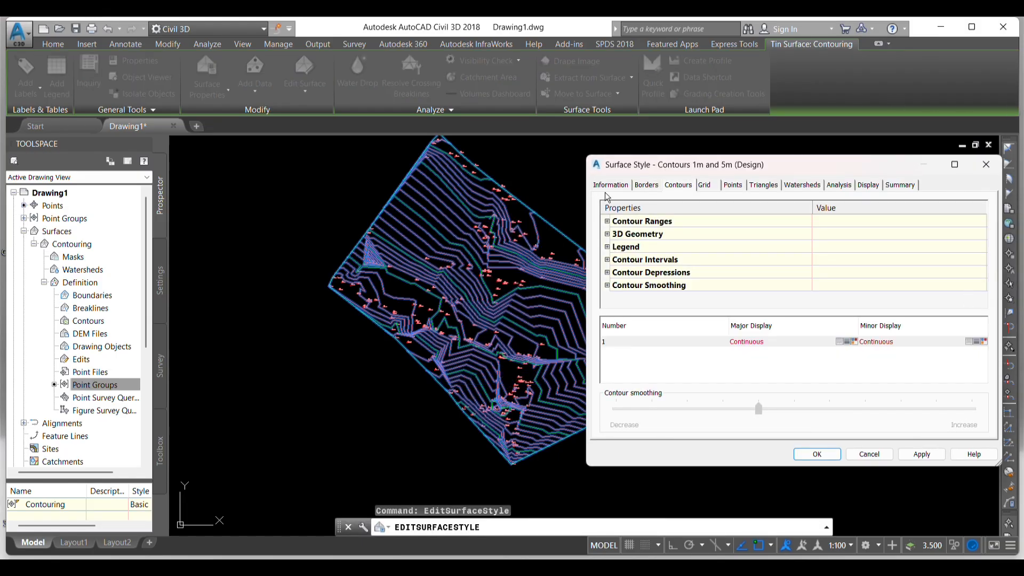
left_click_drag(653, 167, 641, 158)
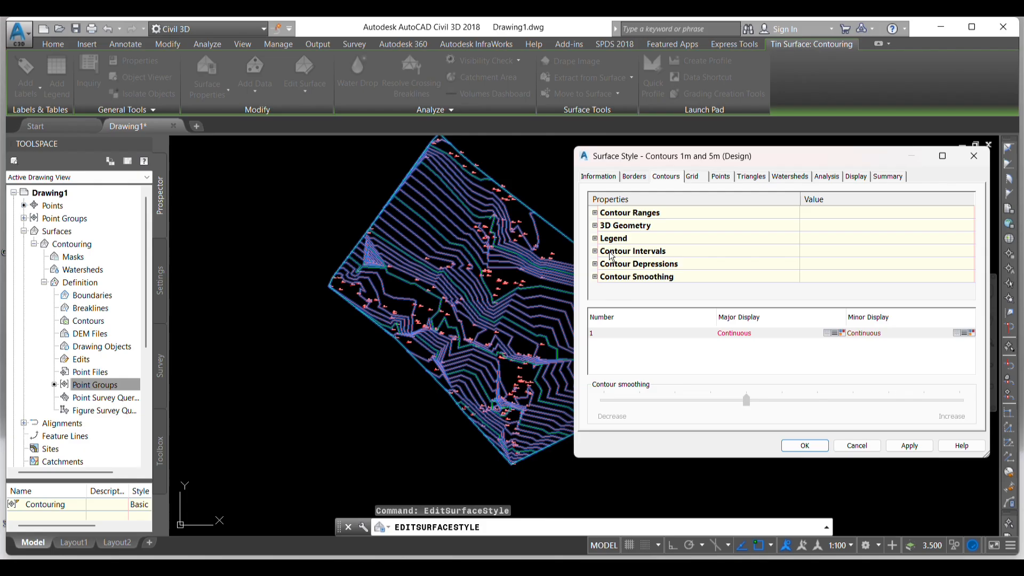
left_click(595, 251)
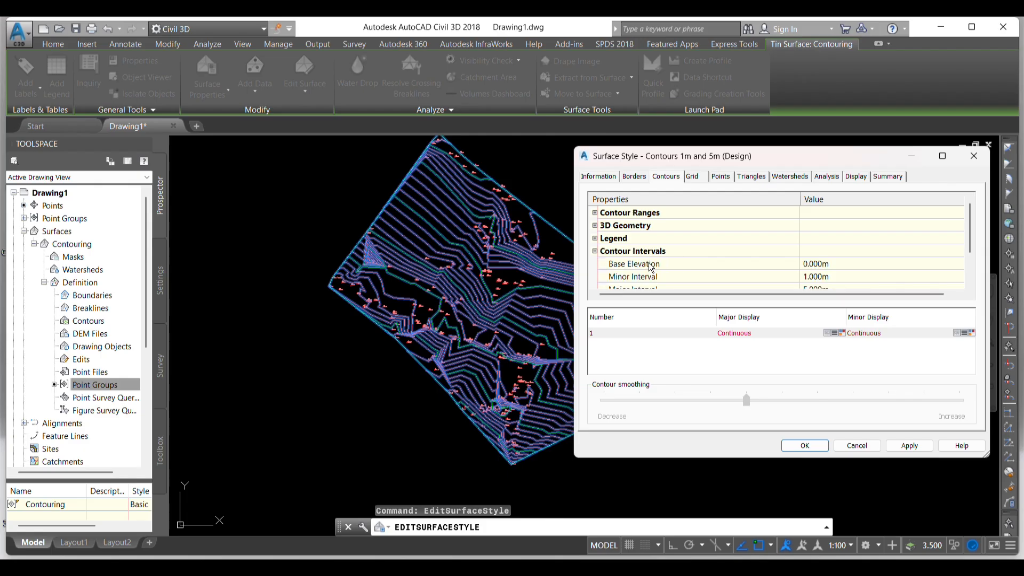
scroll(651, 268, "down", 1)
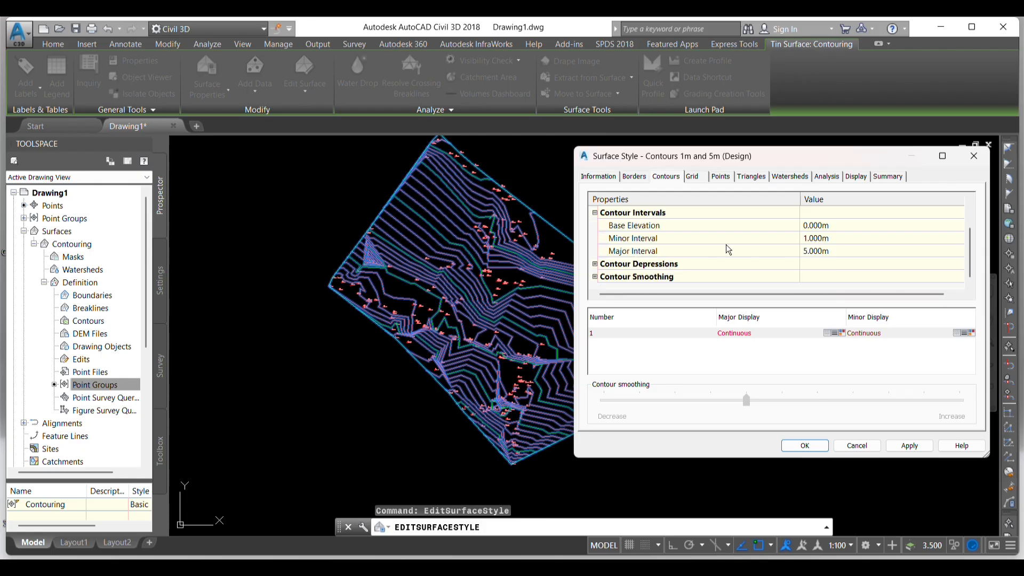
left_click(837, 240)
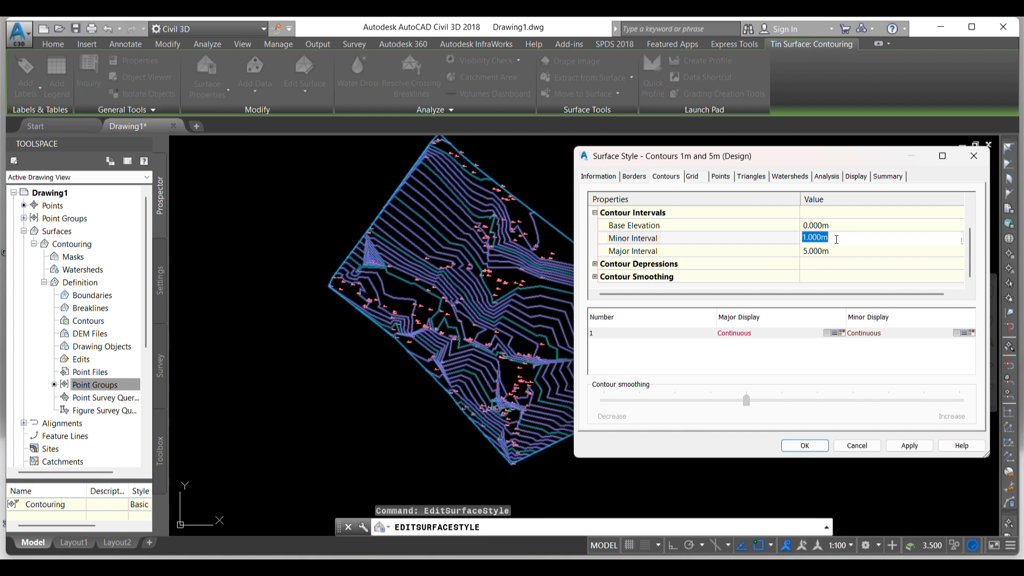
key("BackSpace")
left_click(829, 250)
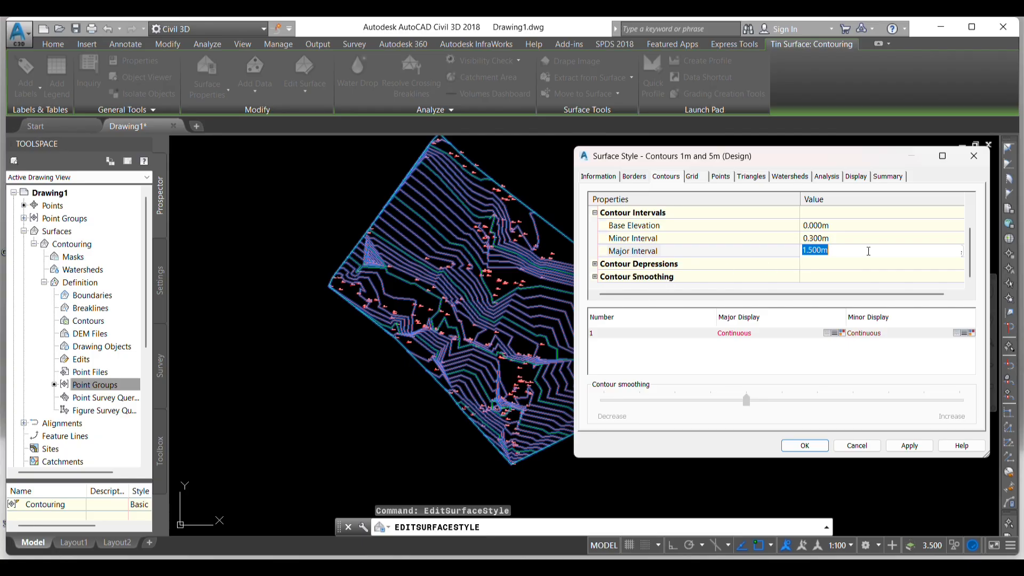
- Turn on contour smoothing with the Add vertices type, raise the smoothing amount close to maximum, and apply the style
left_click(596, 277)
left_click(595, 277)
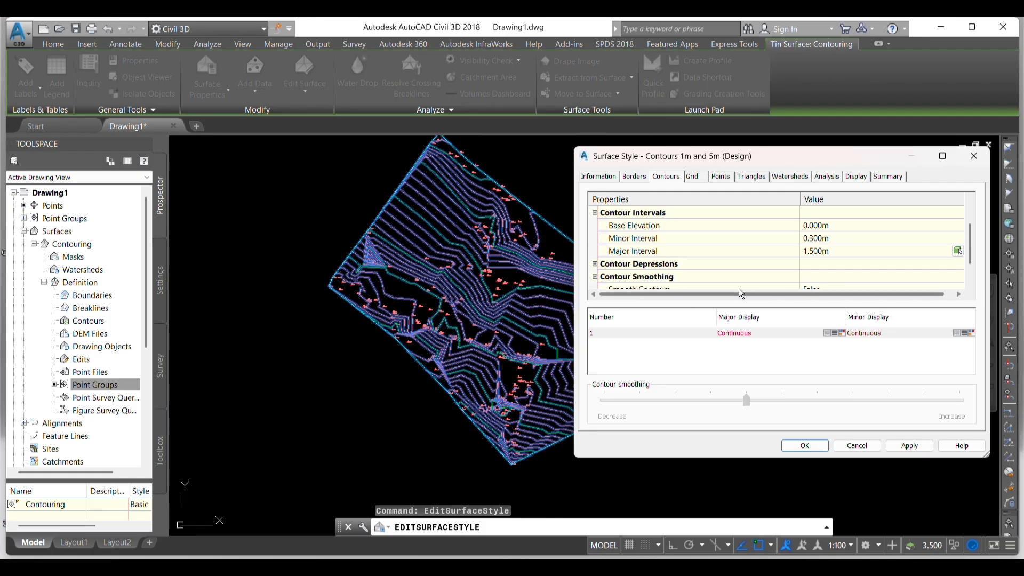
scroll(737, 275, "down", 1)
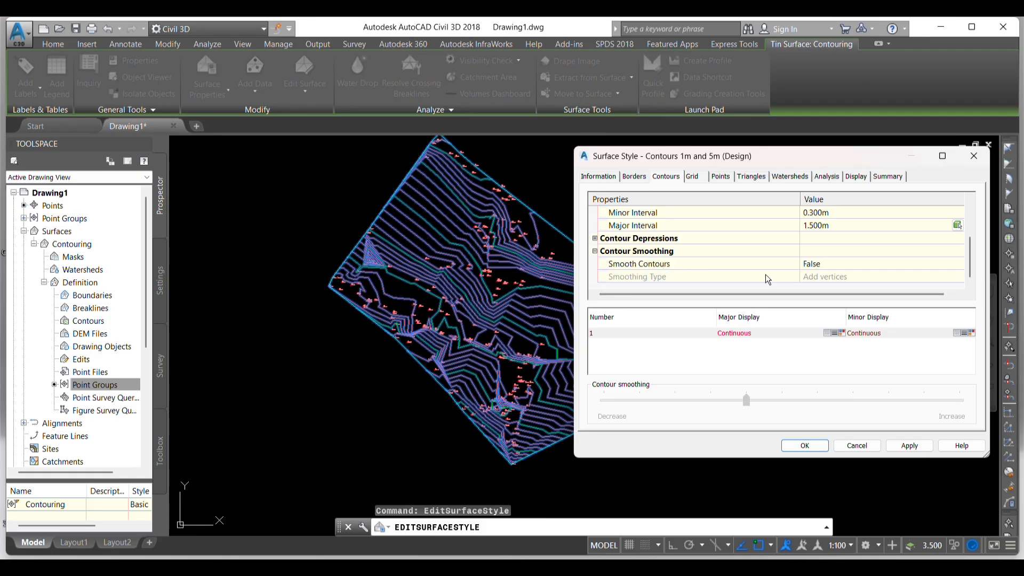
left_click(846, 265)
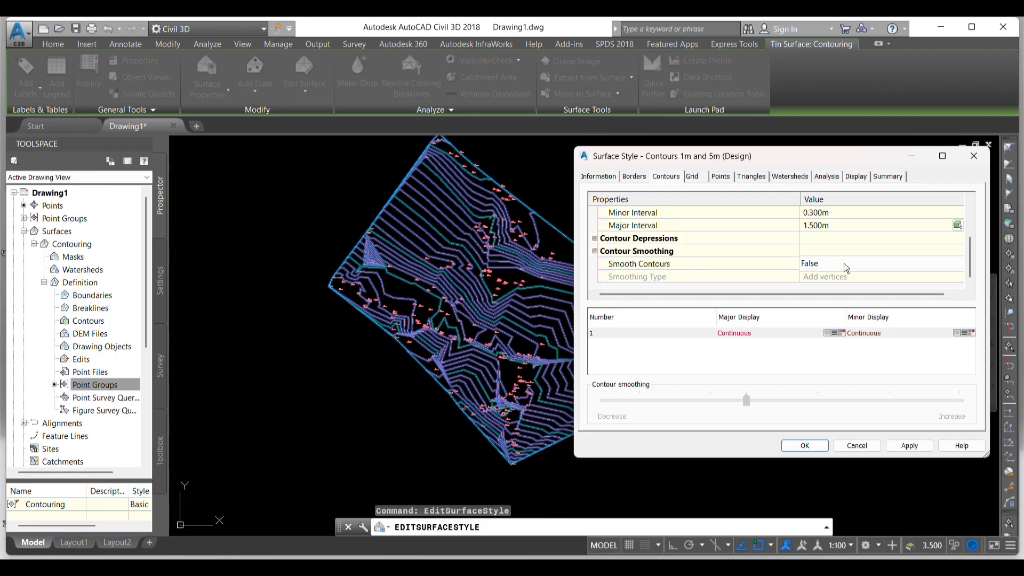
left_click(846, 265)
left_click(821, 289)
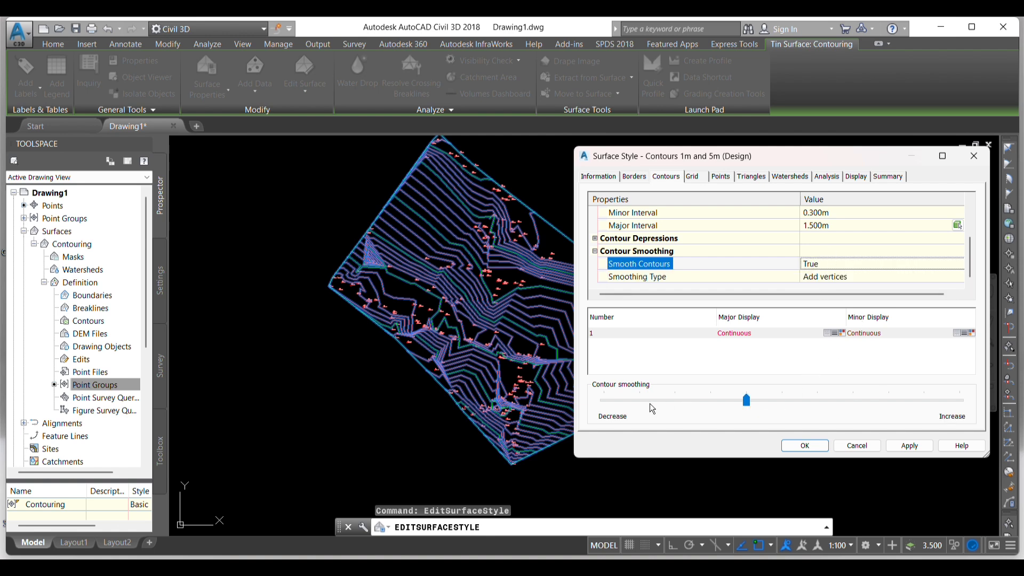
left_click(746, 402)
left_click_drag(748, 402, 918, 409)
left_click(909, 445)
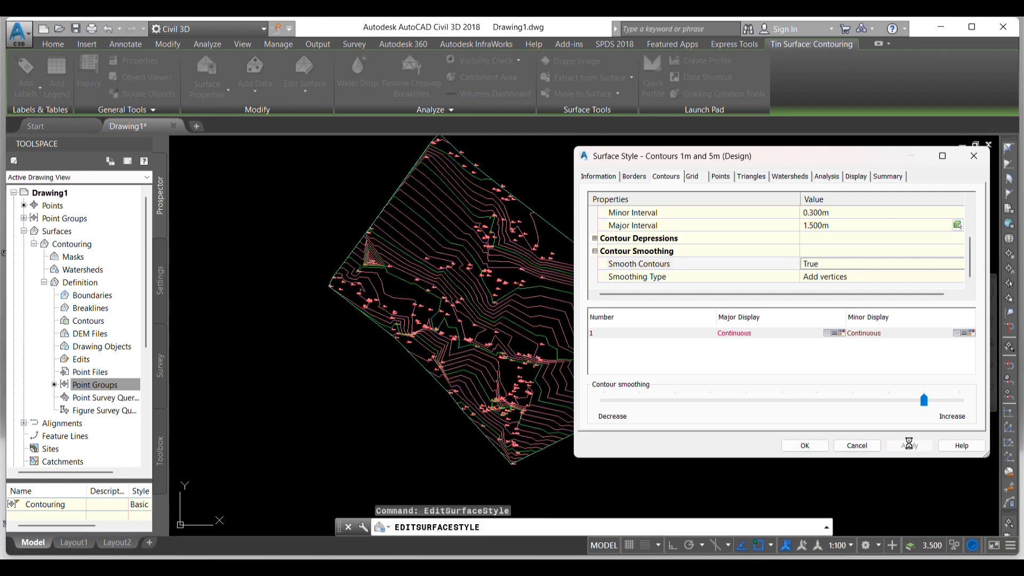
left_click(805, 445)
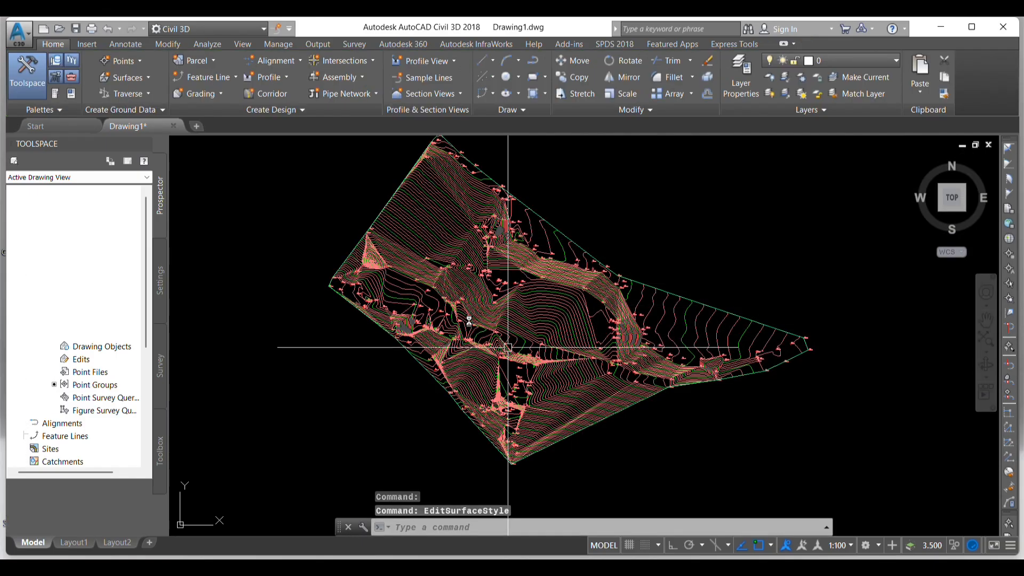
- Examine the smoothed, closer-spaced contours over the Contouring surface, including the peak around point 295
scroll(451, 217, "down", 3)
scroll(464, 237, "up", 8)
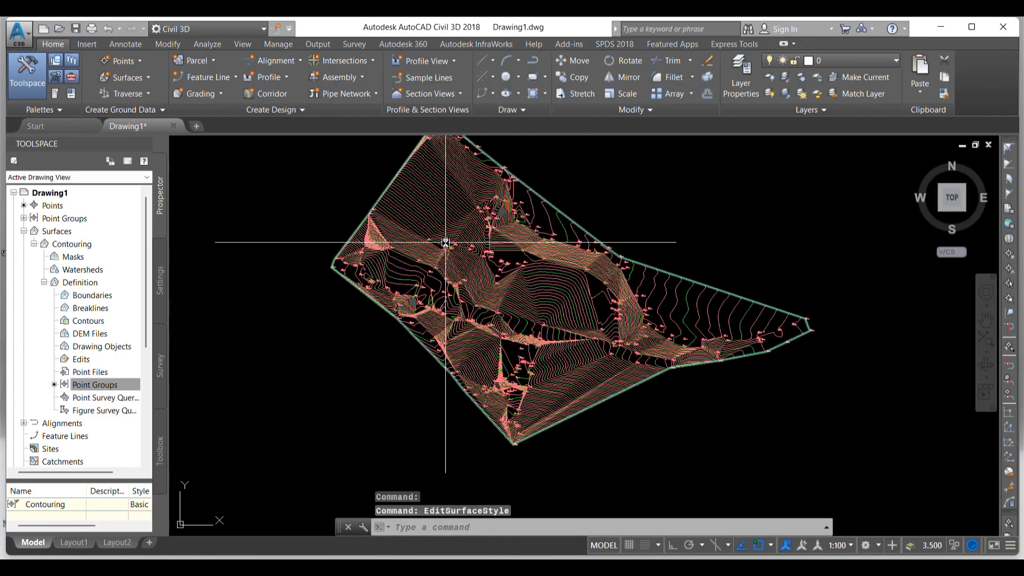
scroll(464, 237, "down", 6)
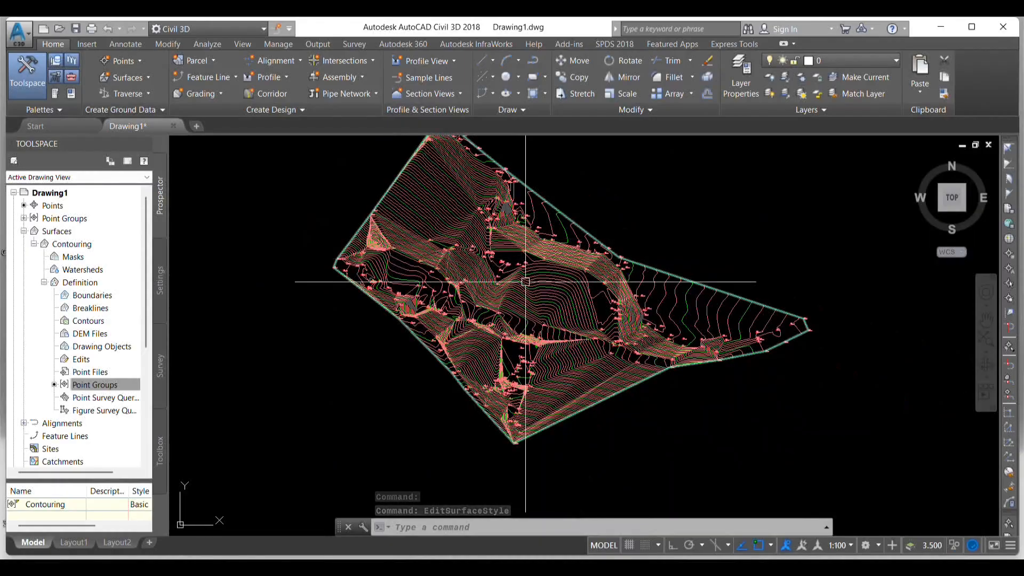
scroll(549, 298, "up", 5)
scroll(552, 298, "down", 4)
key("Escape")
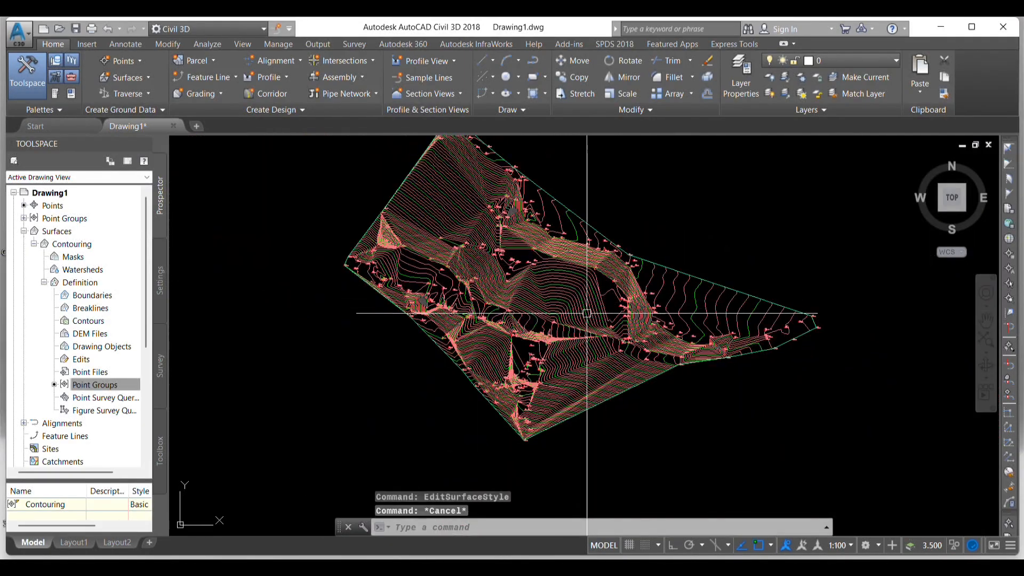
key("Escape")
key("Escape")
scroll(554, 242, "up", 3)
scroll(555, 242, "down", 5)
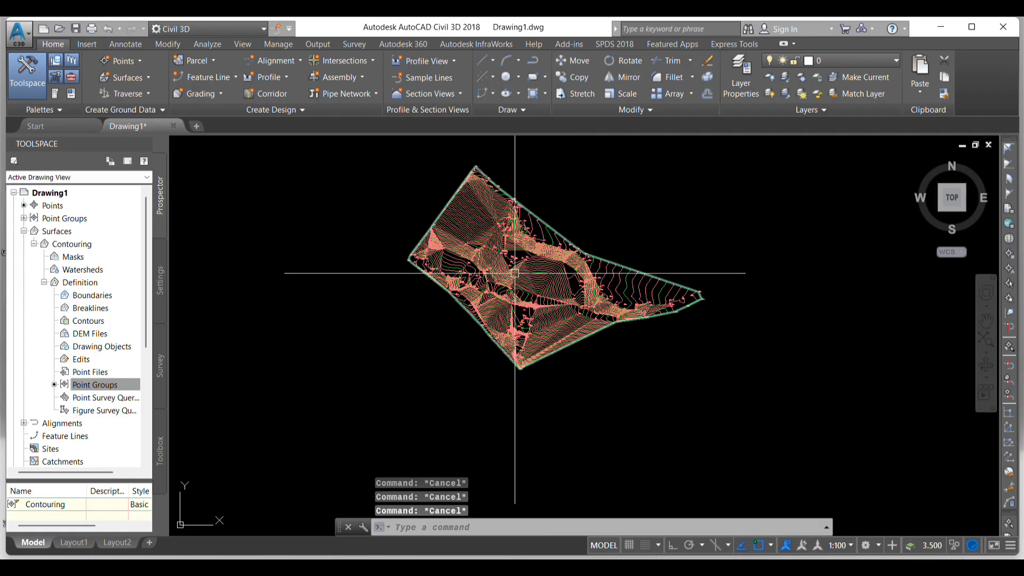
scroll(539, 305, "up", 4)
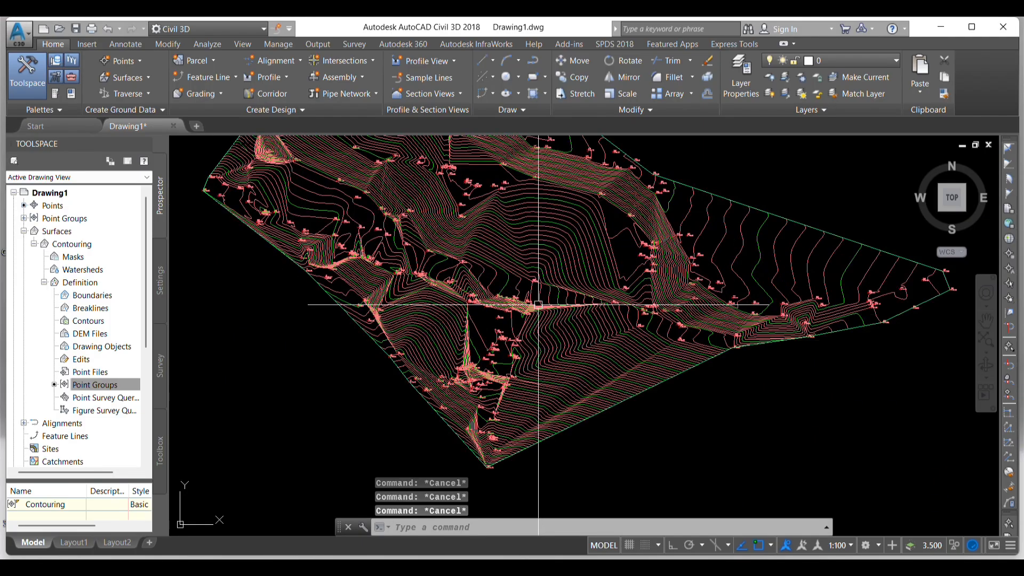
scroll(662, 357, "down", 4)
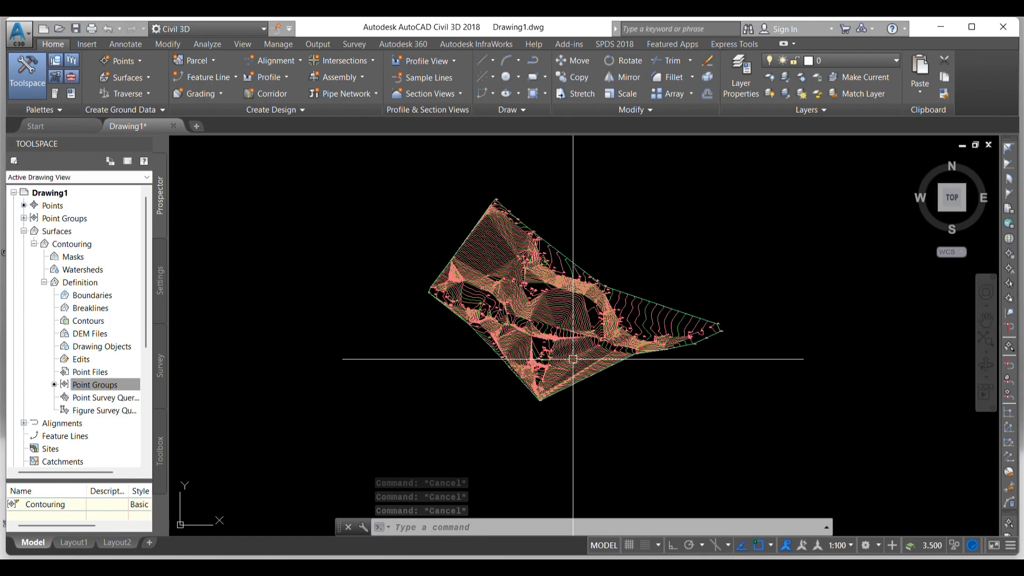
scroll(614, 318, "up", 5)
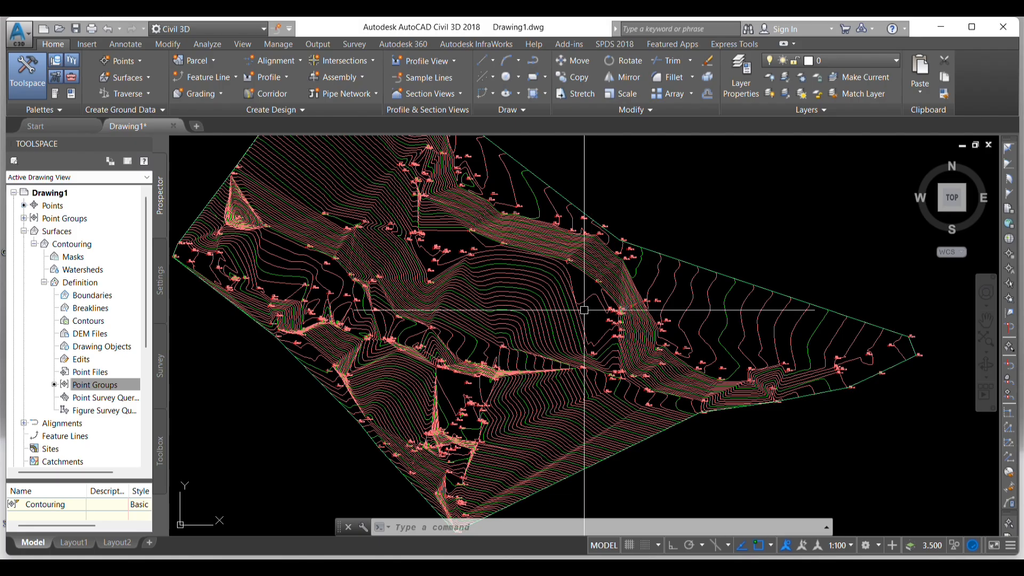
scroll(465, 266, "down", 5)
key("Escape")
key("Escape")
key("Escape")
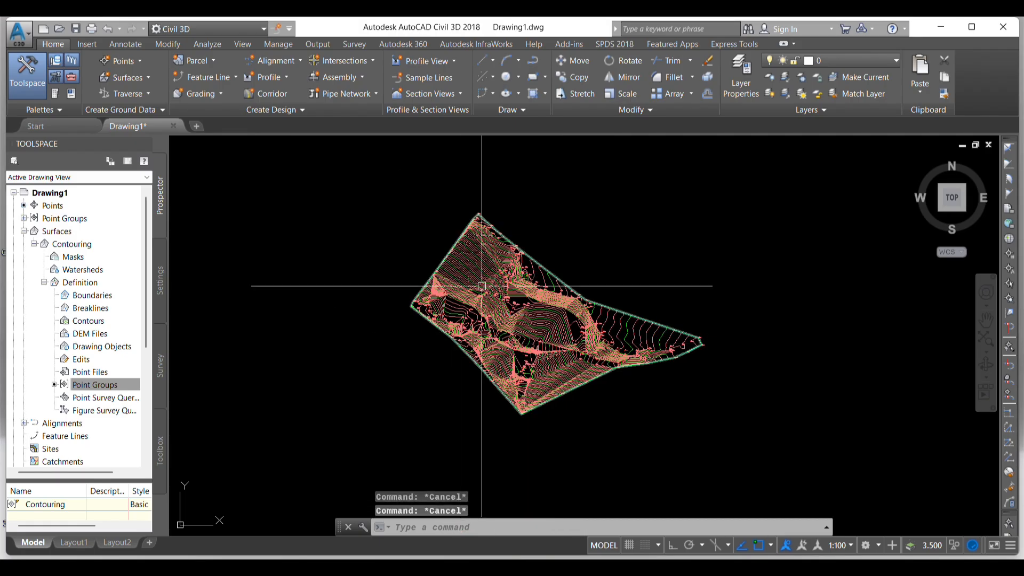
scroll(521, 308, "up", 7)
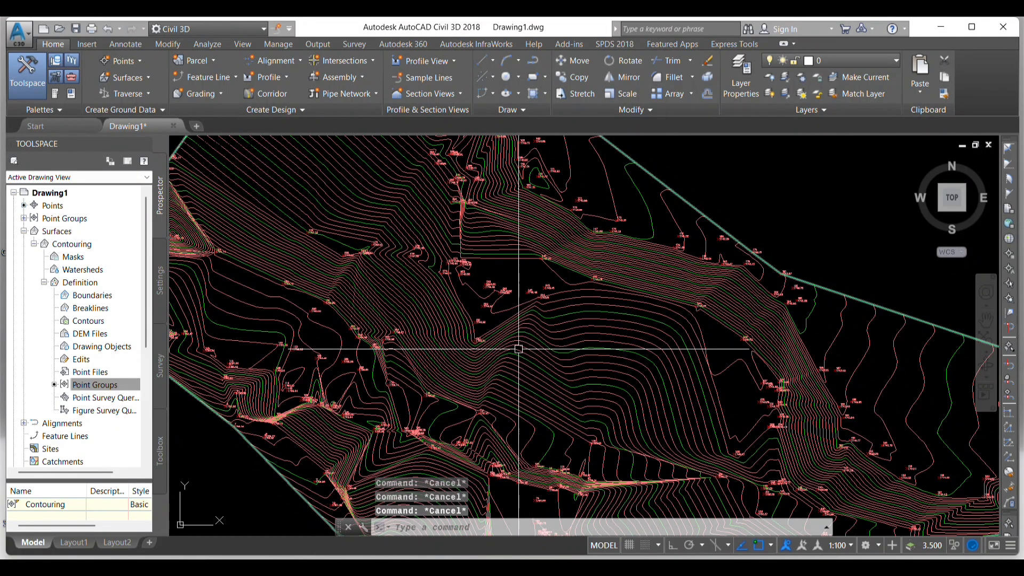
scroll(512, 277, "down", 5)
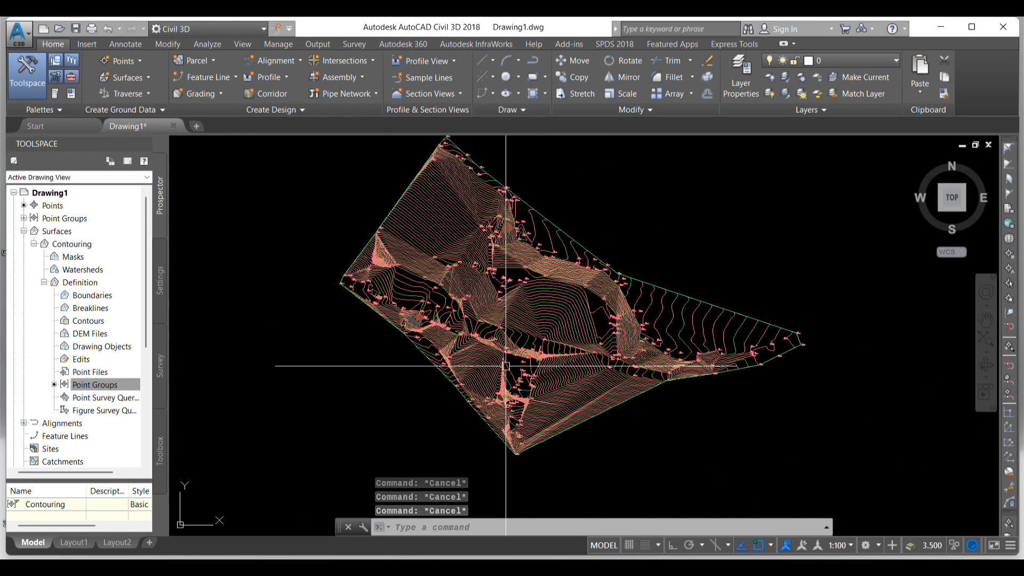
scroll(574, 353, "up", 6)
scroll(574, 352, "down", 5)
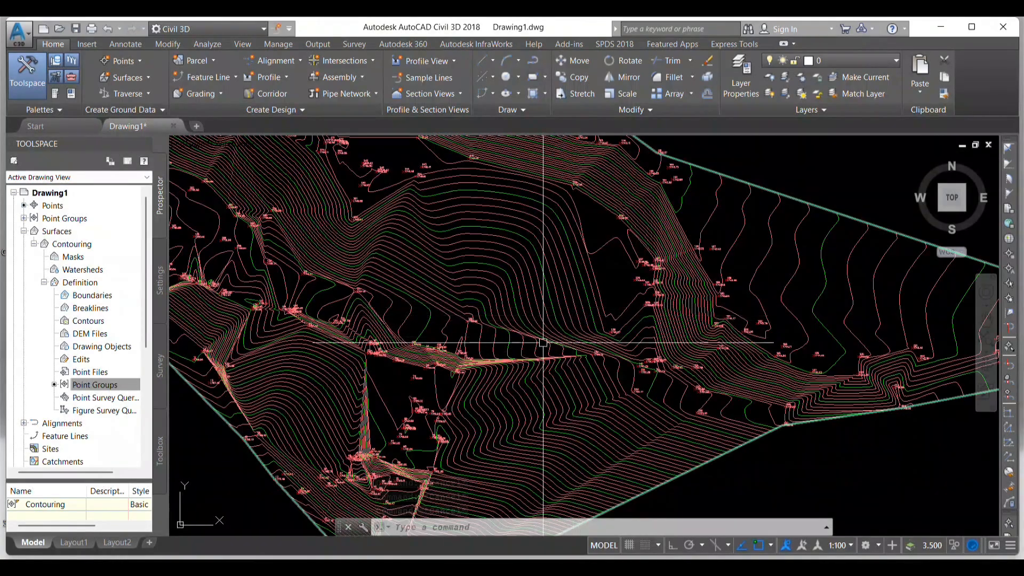
scroll(575, 270, "down", 2)
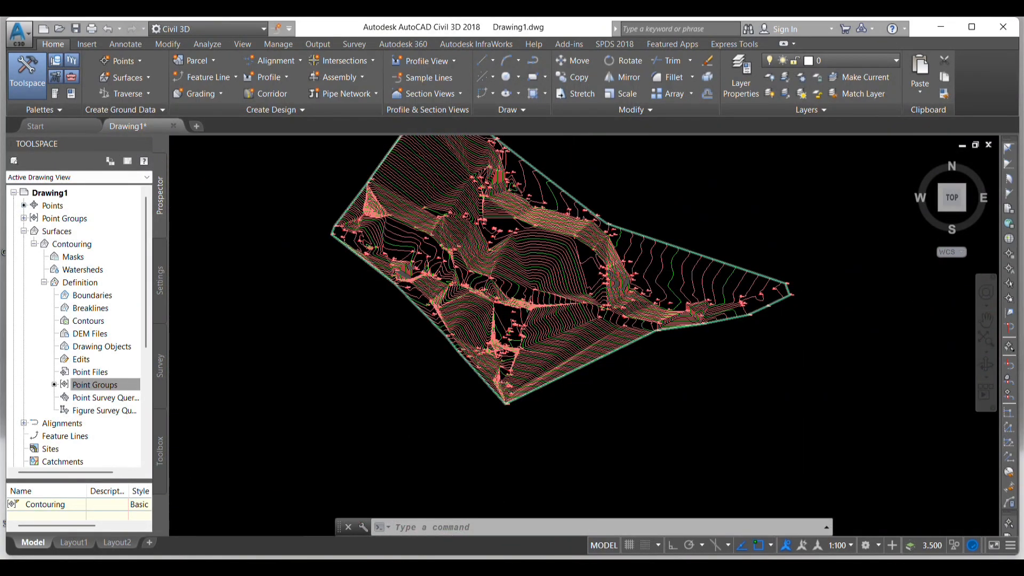
scroll(496, 235, "down", 2)
scroll(443, 204, "up", 2)
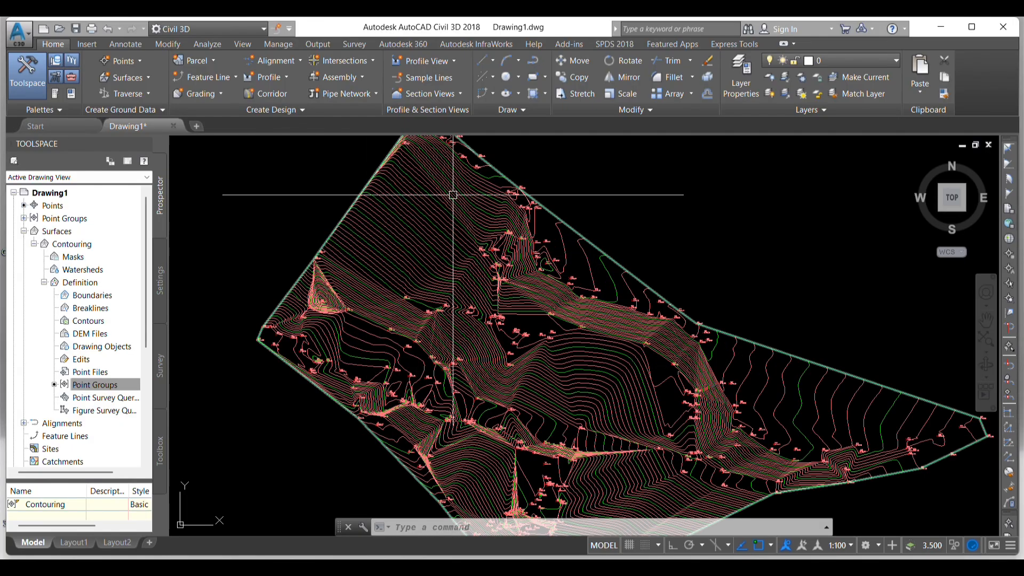
scroll(455, 181, "up", 4)
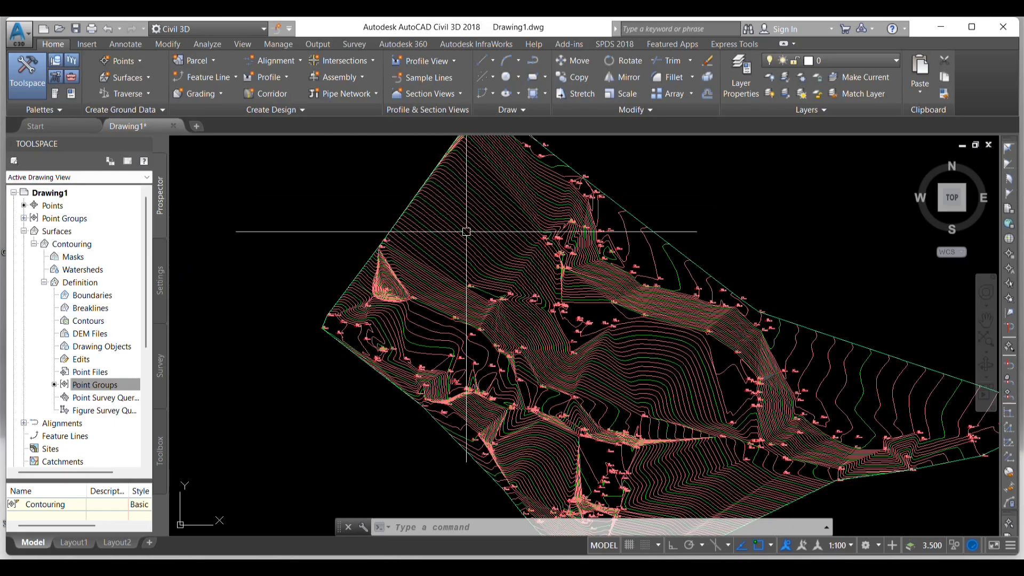
scroll(382, 288, "up", 8)
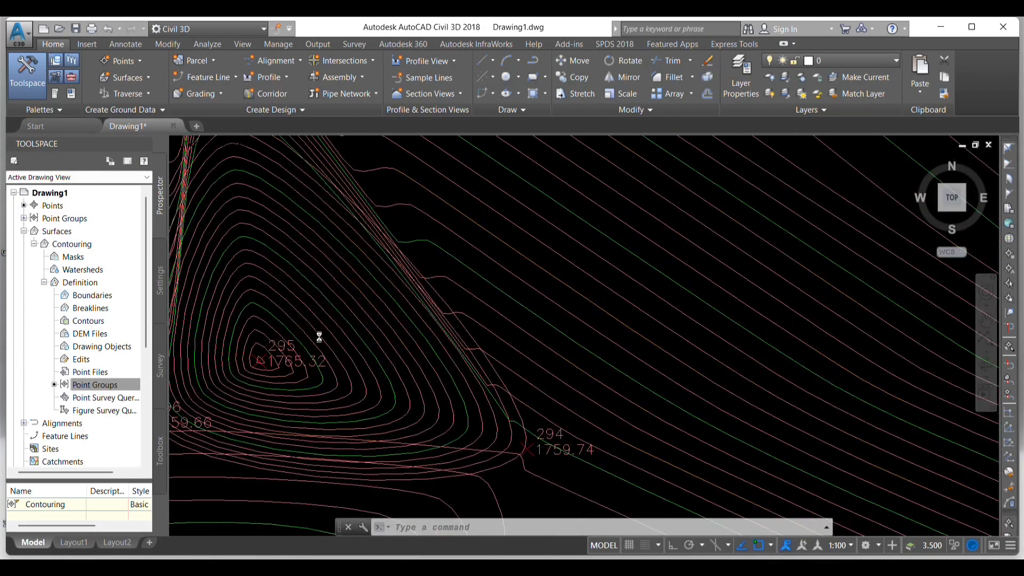
scroll(320, 336, "down", 9)
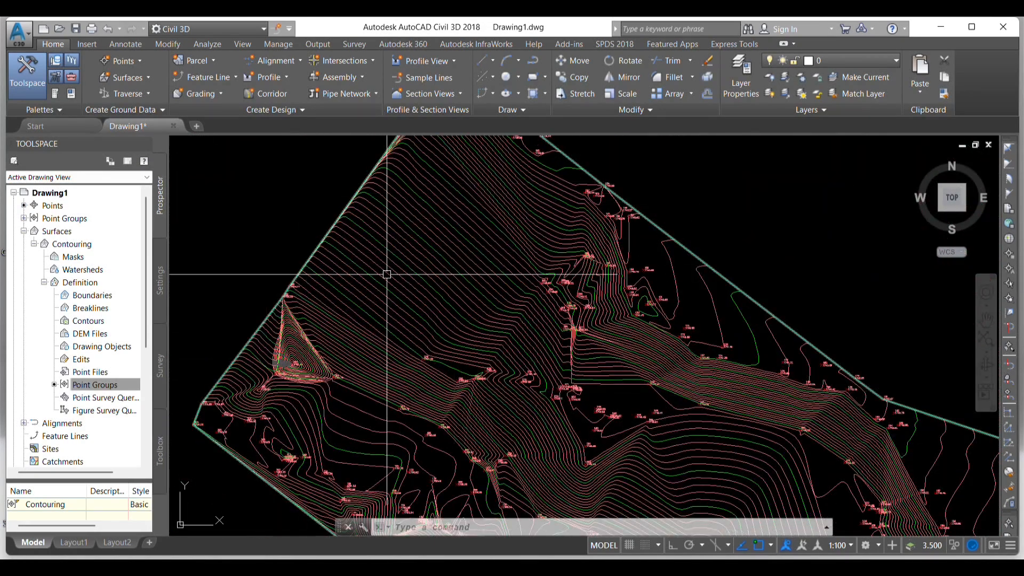
- Open the properties of the Contouring point group from point 249 and set its default point style to <none>
scroll(487, 217, "down", 4)
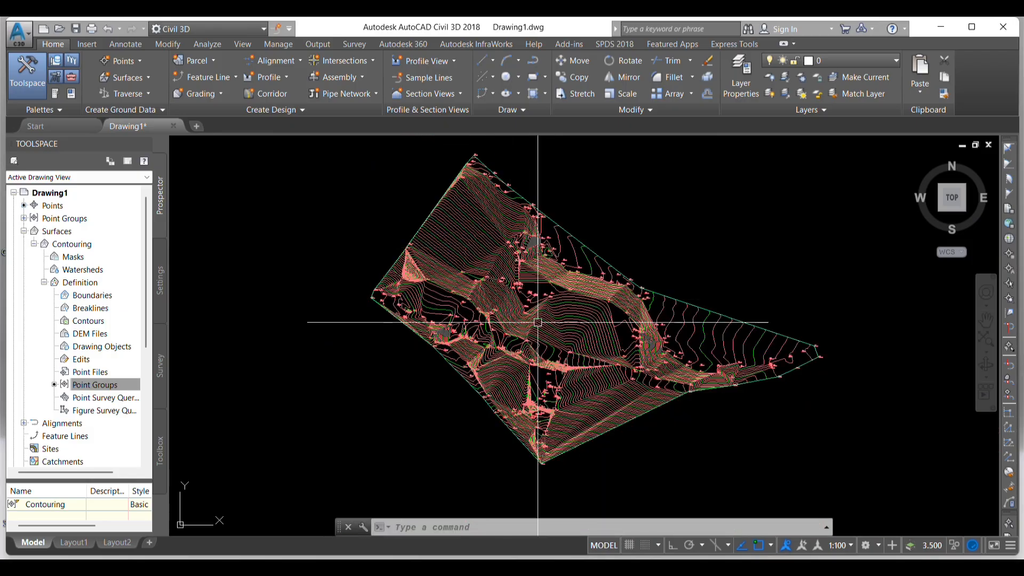
key("Escape")
key("Escape")
key("Escape")
scroll(584, 322, "up", 8)
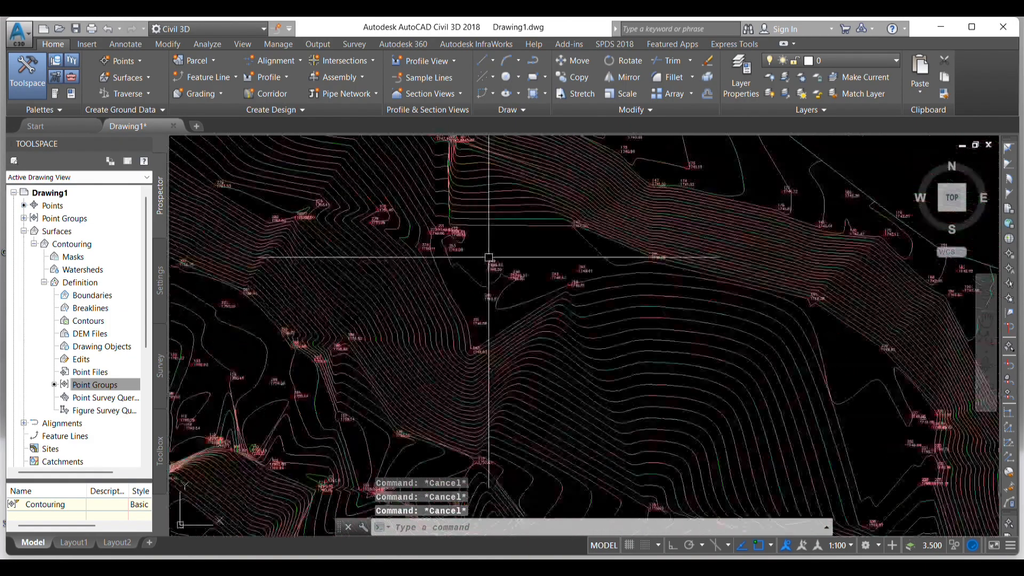
scroll(496, 263, "up", 5)
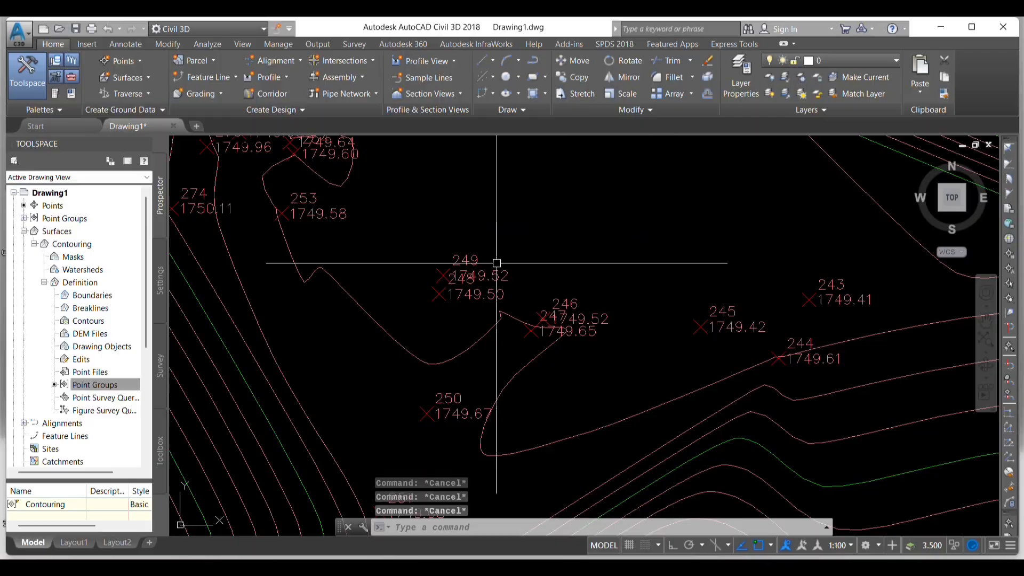
left_click(456, 266)
right_click(459, 267)
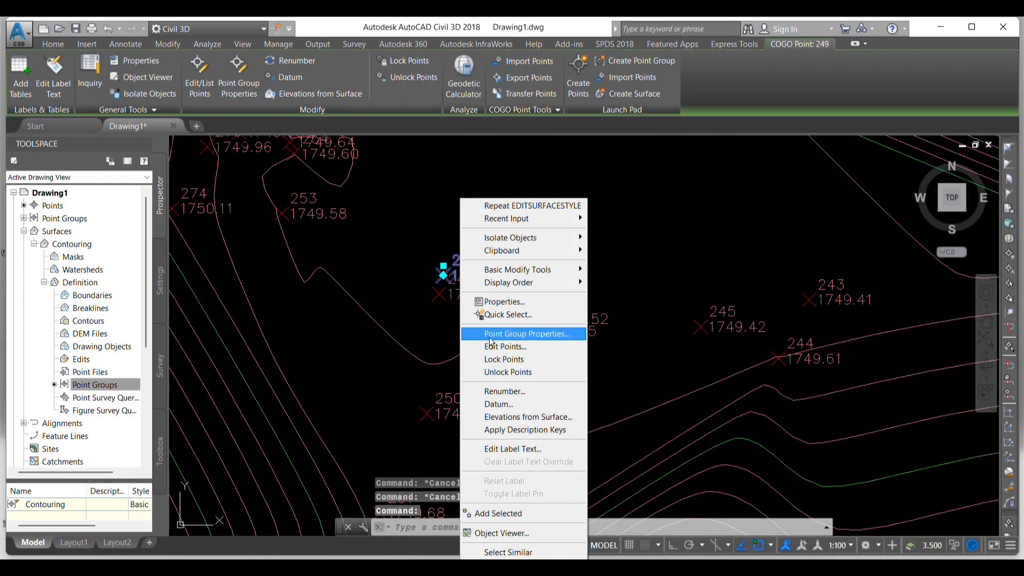
left_click(534, 333)
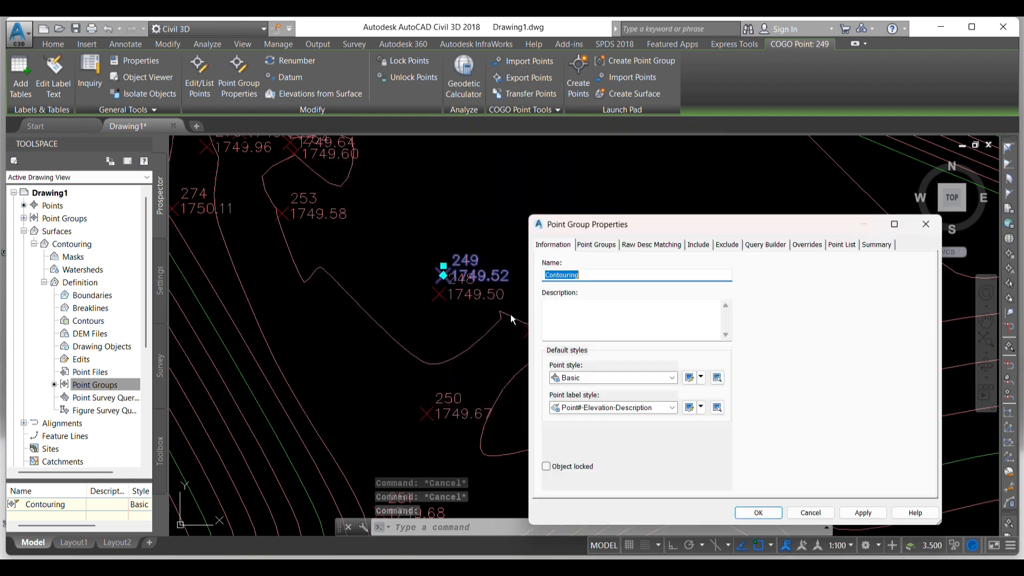
left_click(673, 378)
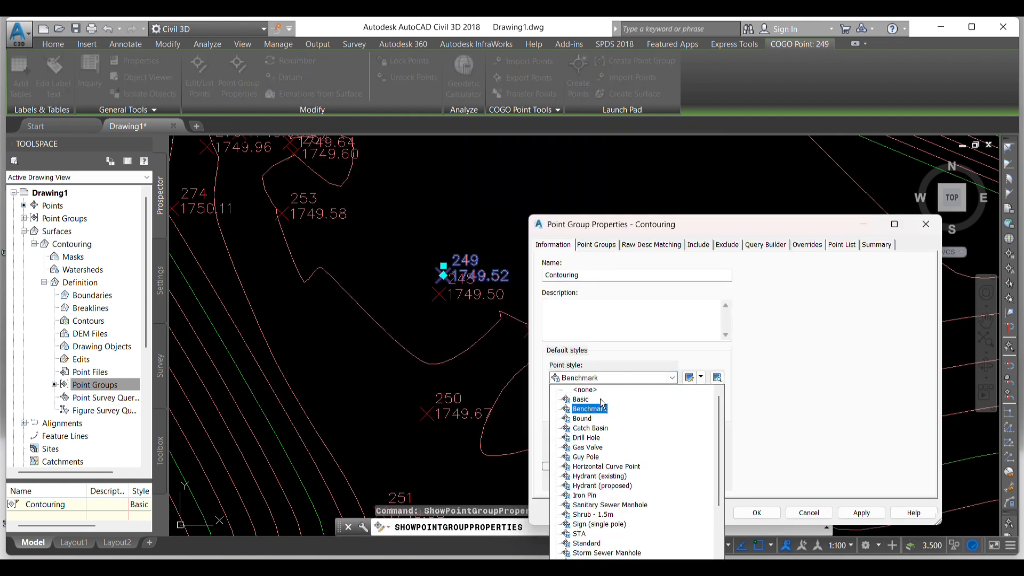
left_click(592, 393)
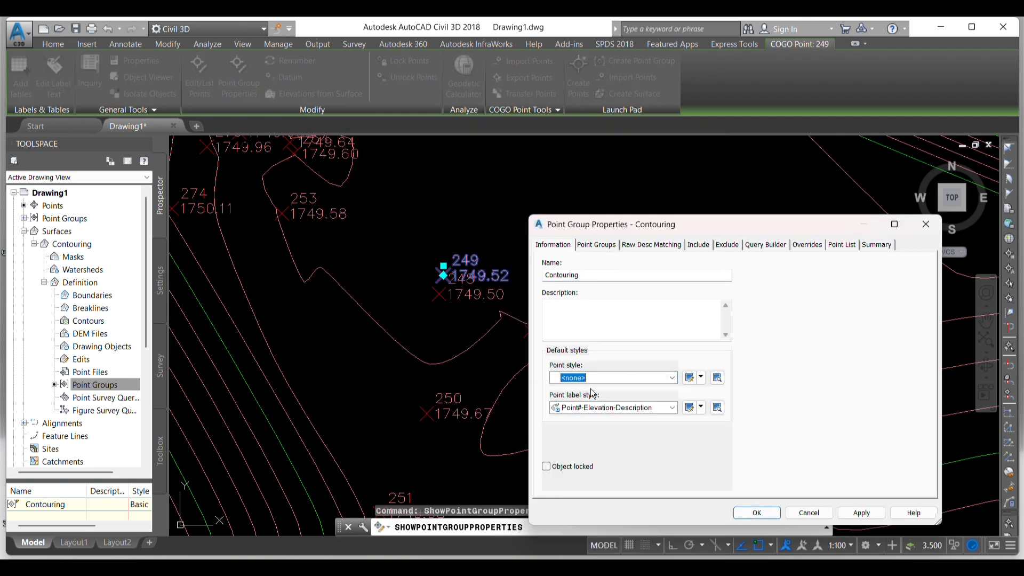
- Set the Contouring point group's default point label style to <none> and apply the point group changes
left_click(673, 407)
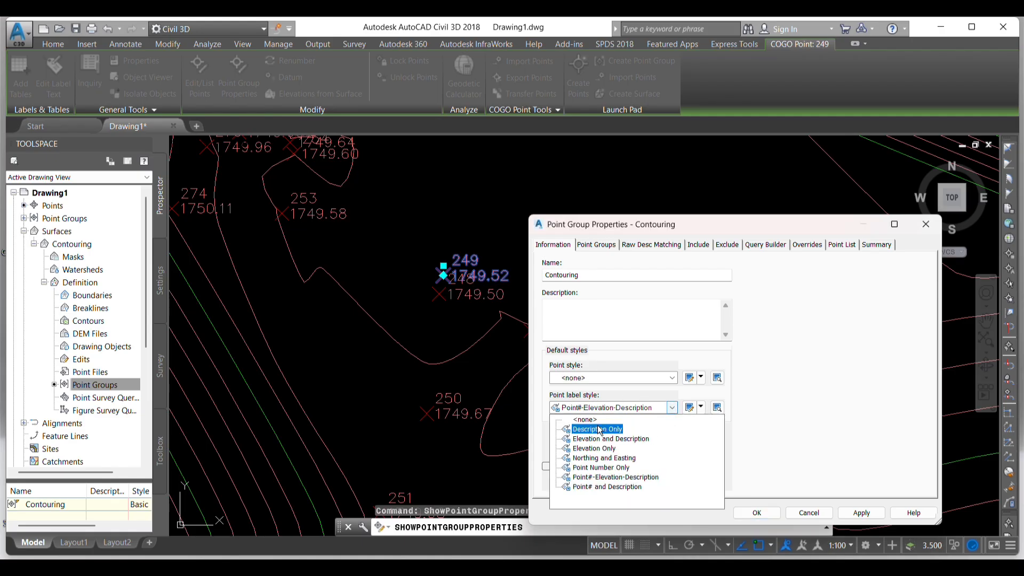
left_click(590, 423)
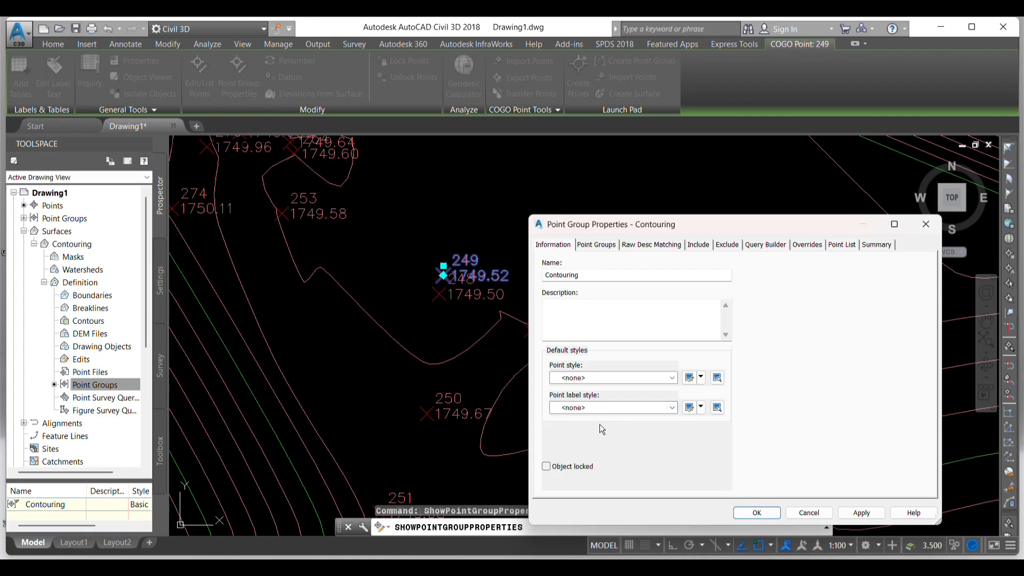
left_click(861, 512)
left_click(757, 512)
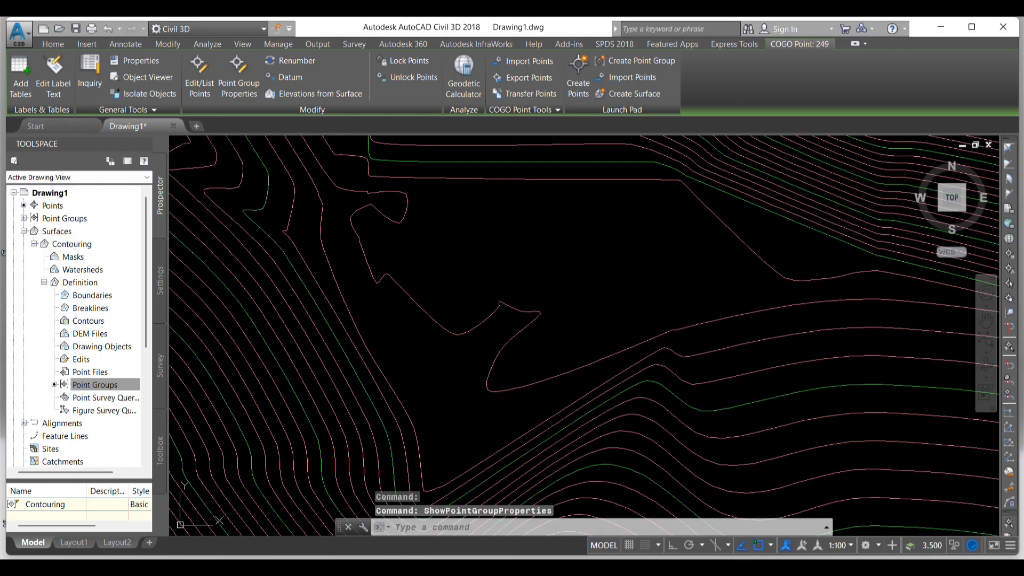
key("Escape")
- Examine the contour lines across the whole Contouring surface without the survey point markers and labels
scroll(505, 271, "down", 6)
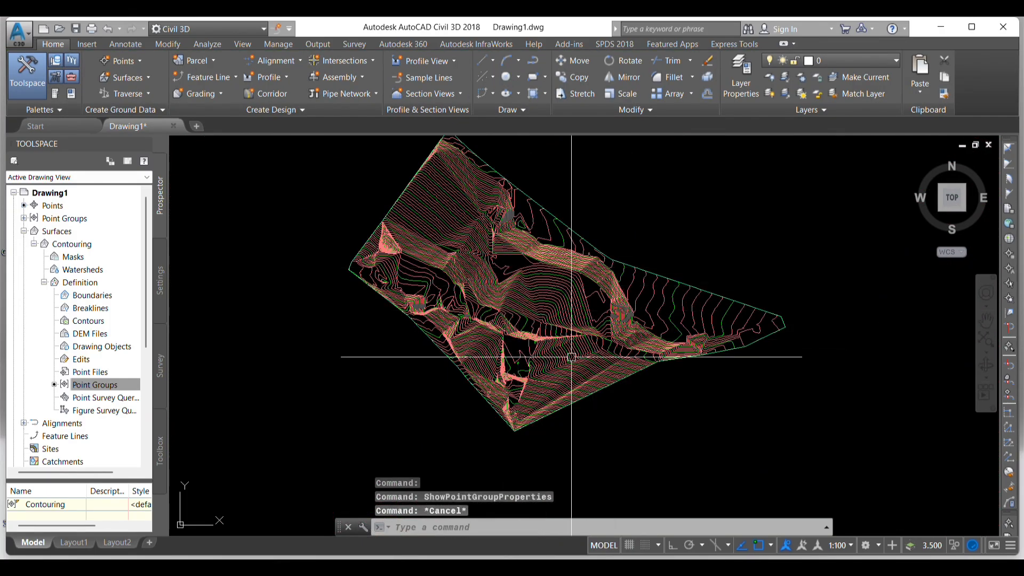
key("Escape")
key("Escape")
scroll(532, 359, "down", 2)
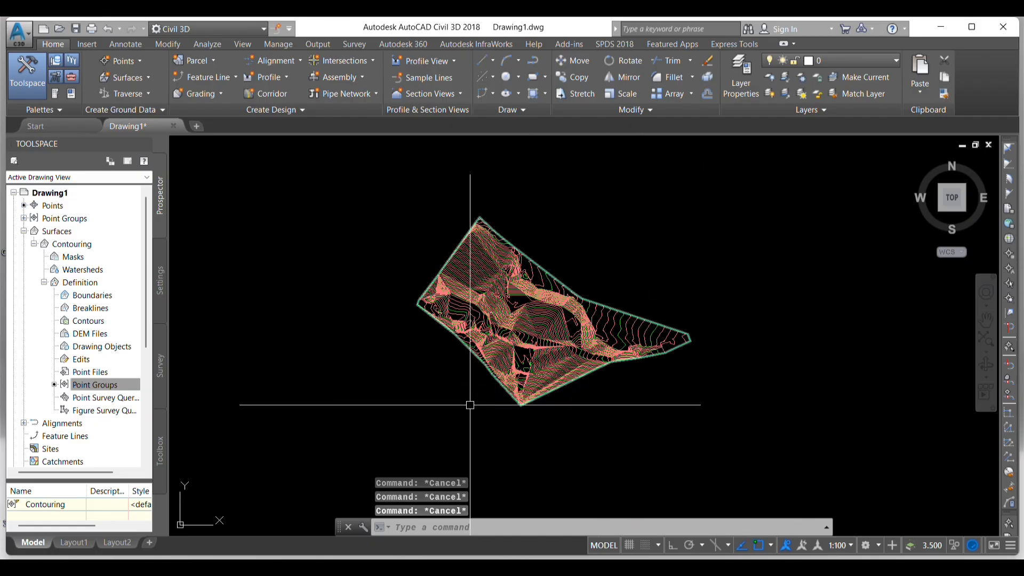
scroll(491, 293, "up", 2)
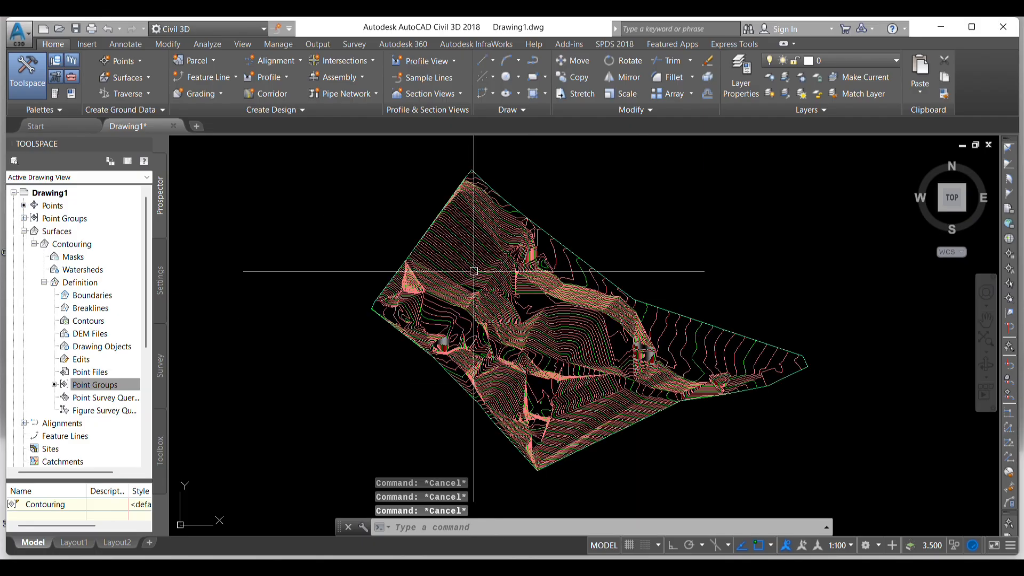
scroll(459, 214, "down", 2)
scroll(461, 251, "up", 3)
scroll(453, 235, "down", 3)
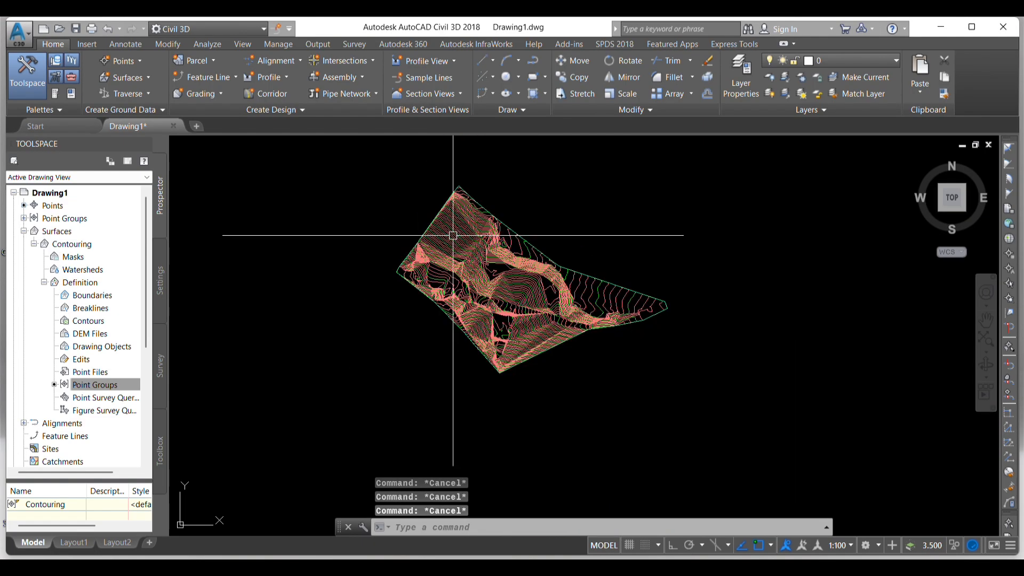
- Edit the Contouring surface's style and set the major contour display color to blue in the plan view direction
scroll(452, 232, "up", 3)
left_click(451, 226)
right_click(451, 226)
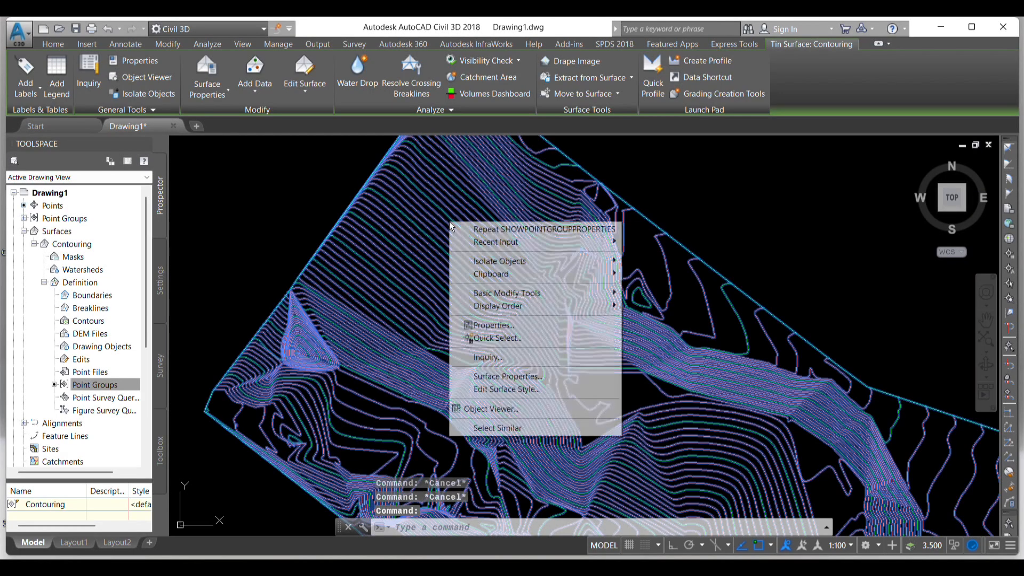
left_click(504, 389)
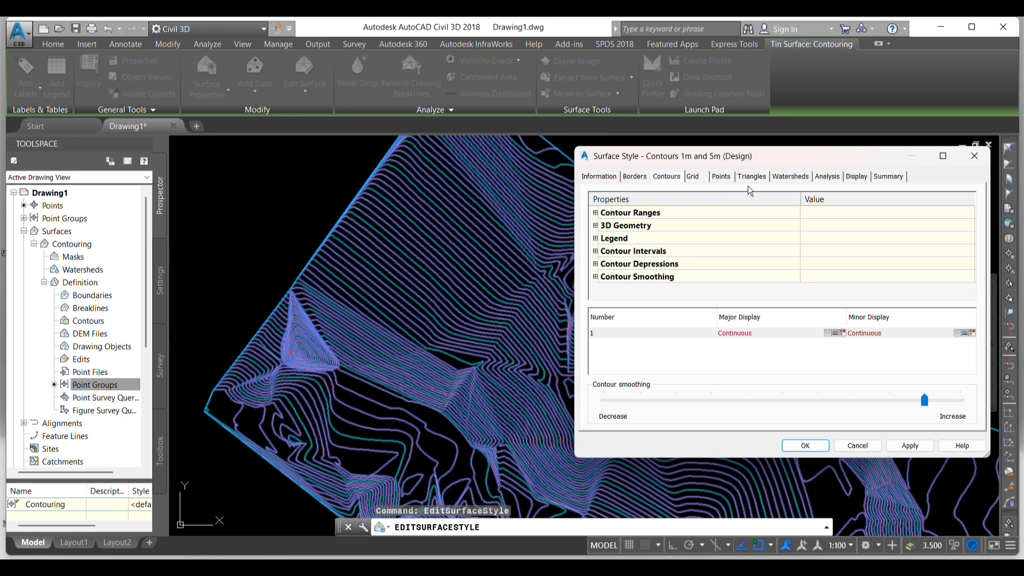
left_click(867, 181)
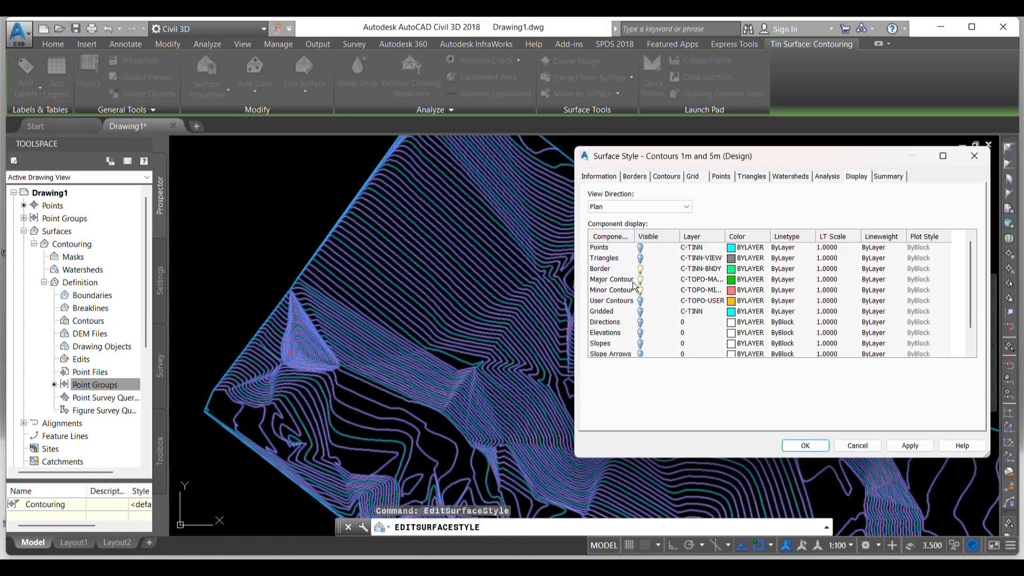
left_click(734, 283)
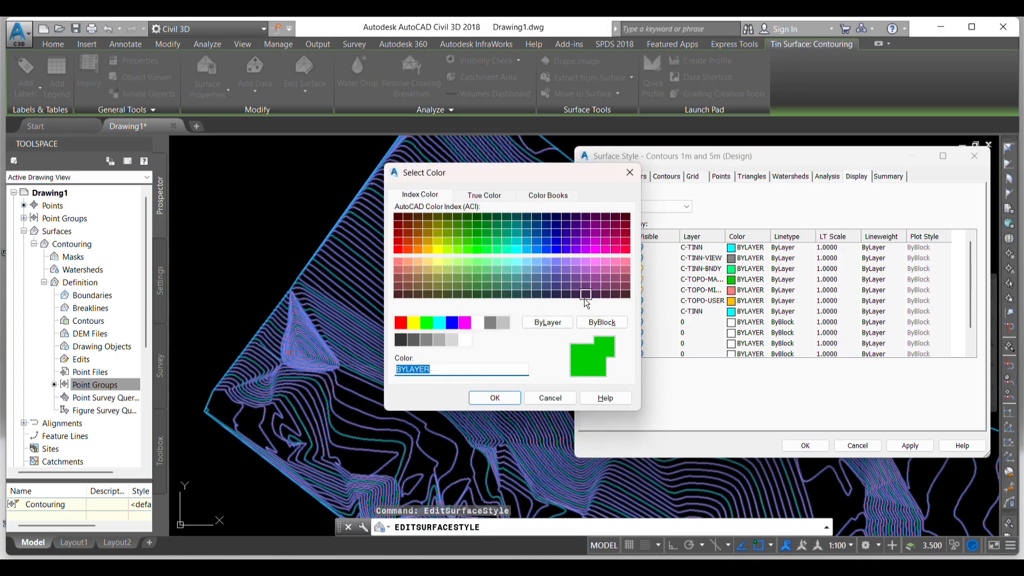
left_click(451, 324)
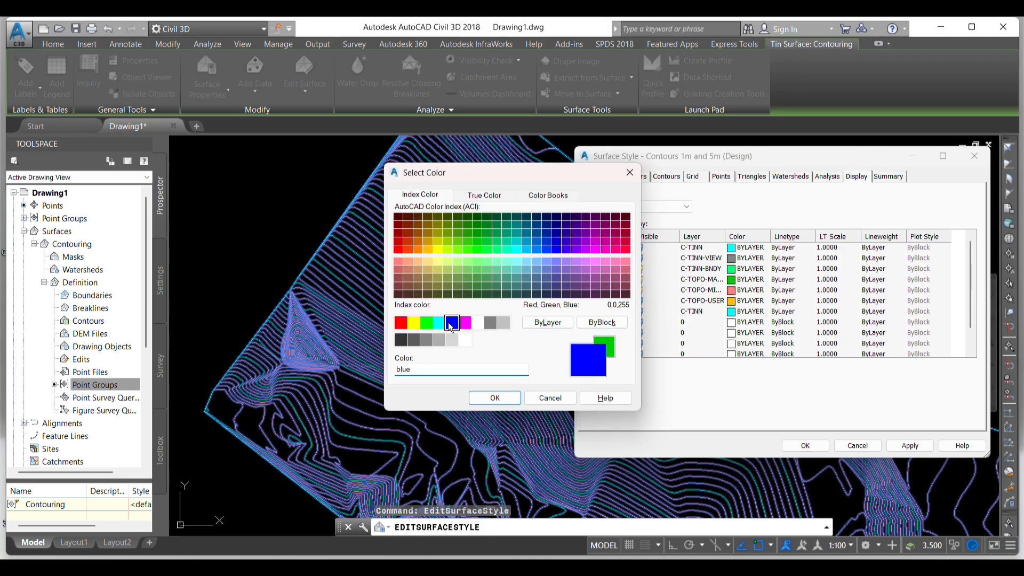
left_click(495, 399)
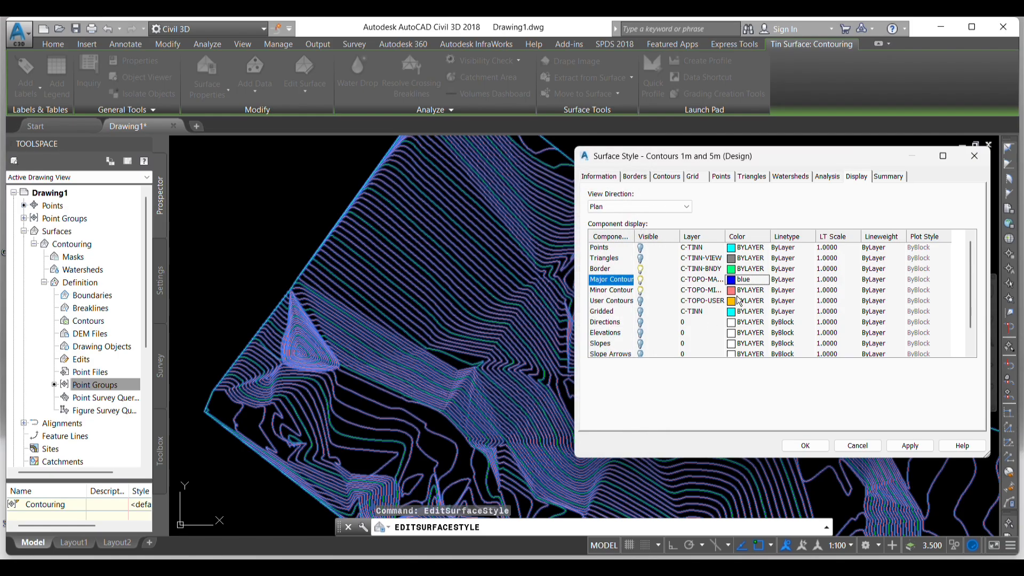
- Set the minor contour display color to magenta and apply the surface style
left_click(748, 291)
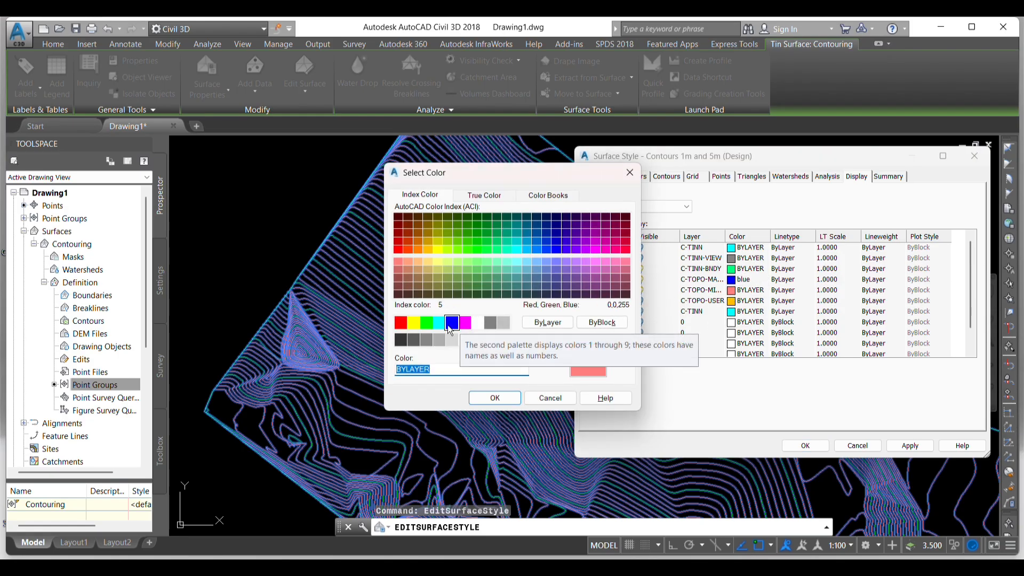
left_click(465, 322)
left_click(495, 399)
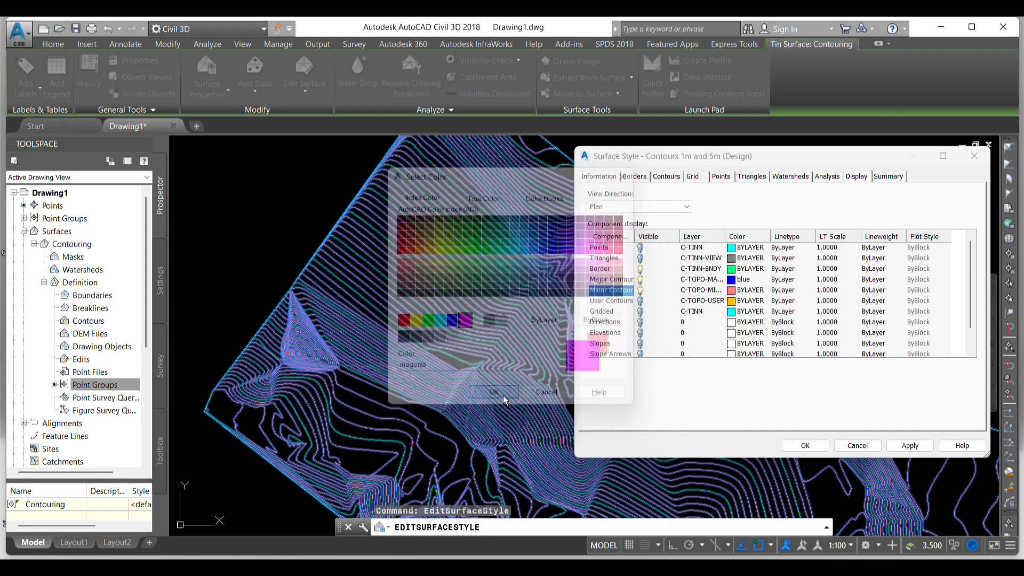
left_click(910, 446)
left_click(805, 446)
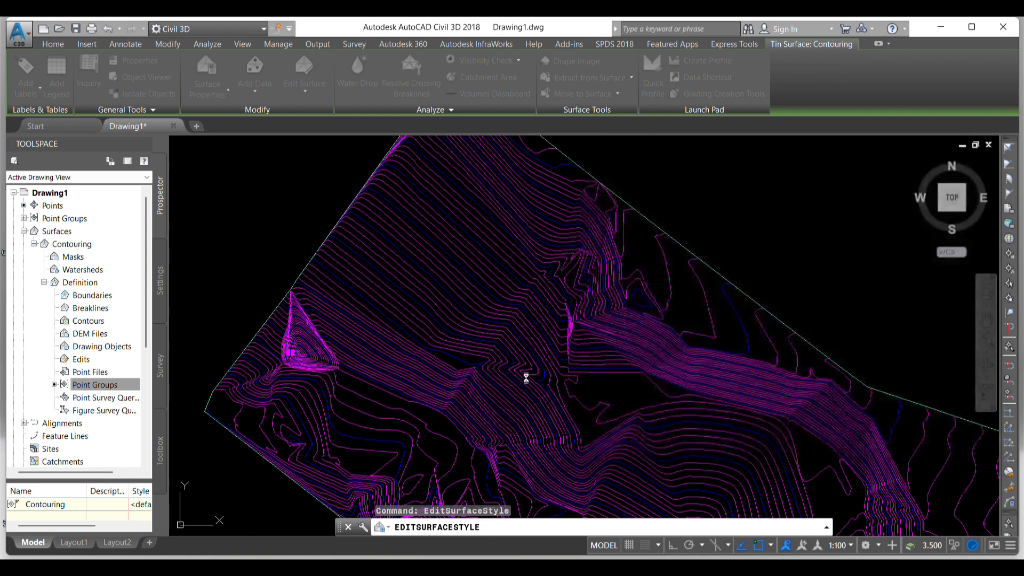
key("Escape")
- Examine the blue major and magenta minor contours over the whole Contouring surface
scroll(506, 273, "down", 5)
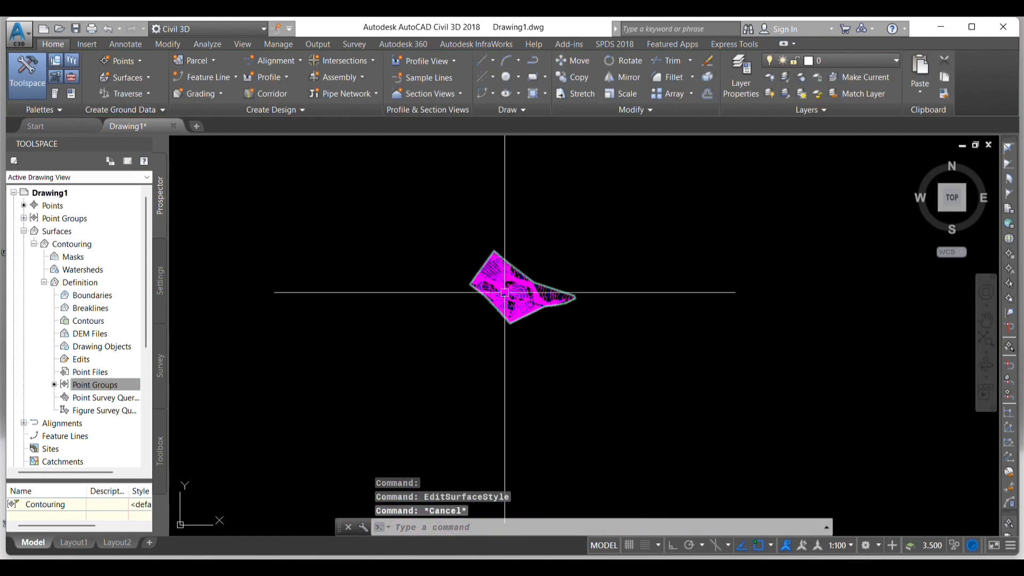
key("Escape")
key("Escape")
key("Escape")
scroll(502, 283, "up", 10)
scroll(486, 321, "down", 5)
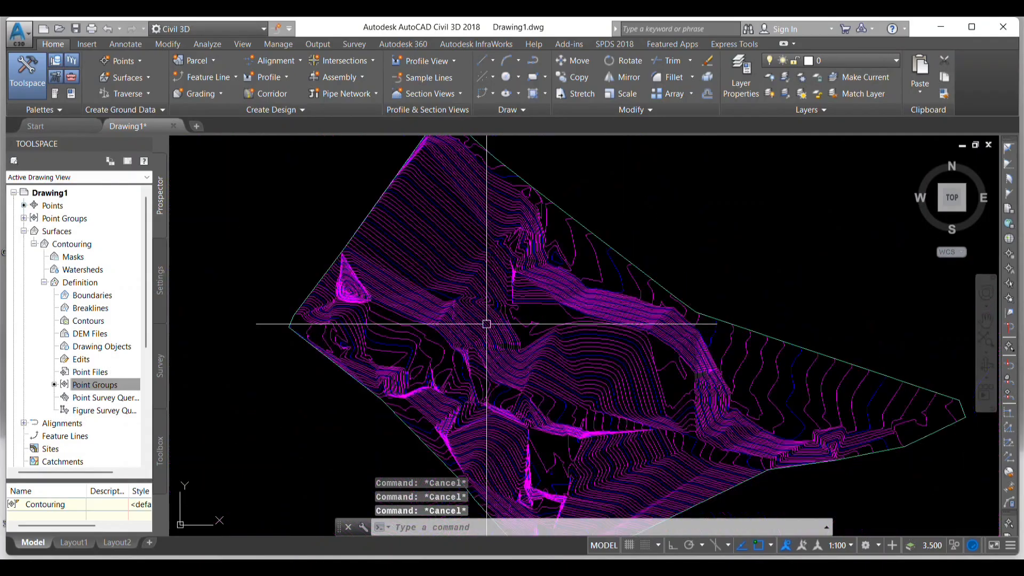
scroll(489, 242, "up", 5)
scroll(489, 243, "down", 5)
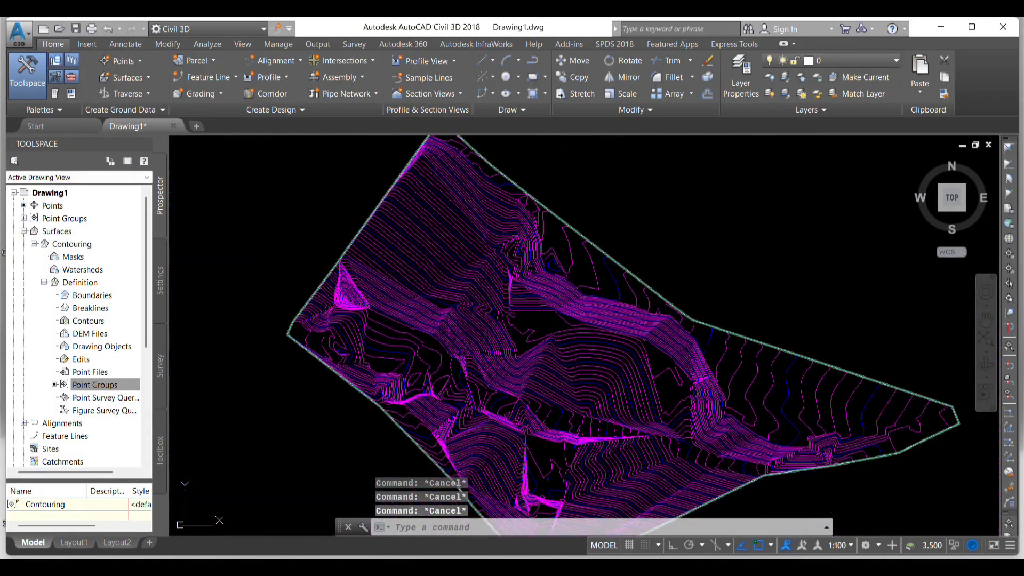
- Edit the Contouring surface's style again, make the Slopes component visible in plan view and apply it
left_click(428, 218)
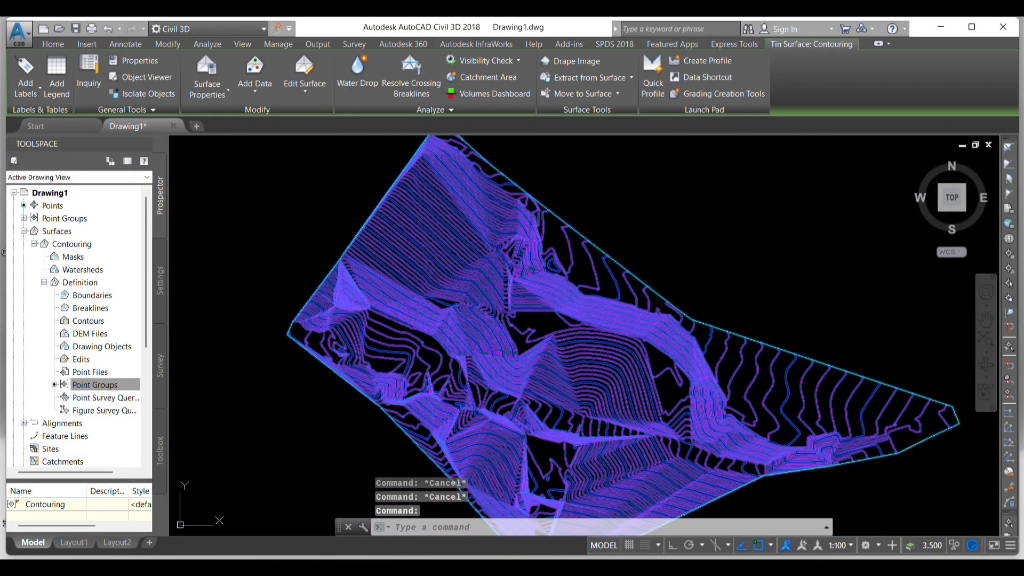
right_click(428, 219)
left_click(463, 381)
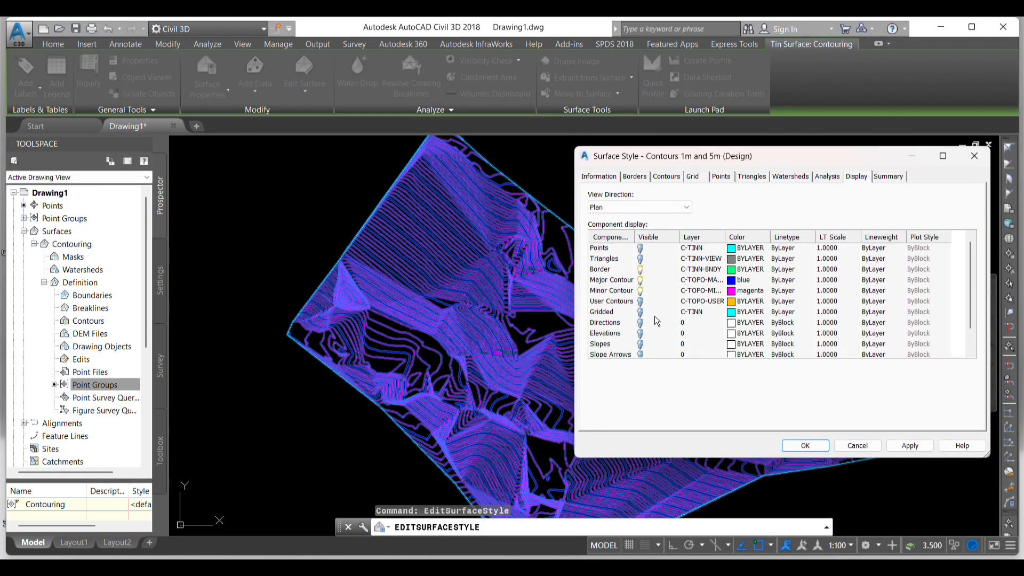
scroll(597, 344, "down", 1)
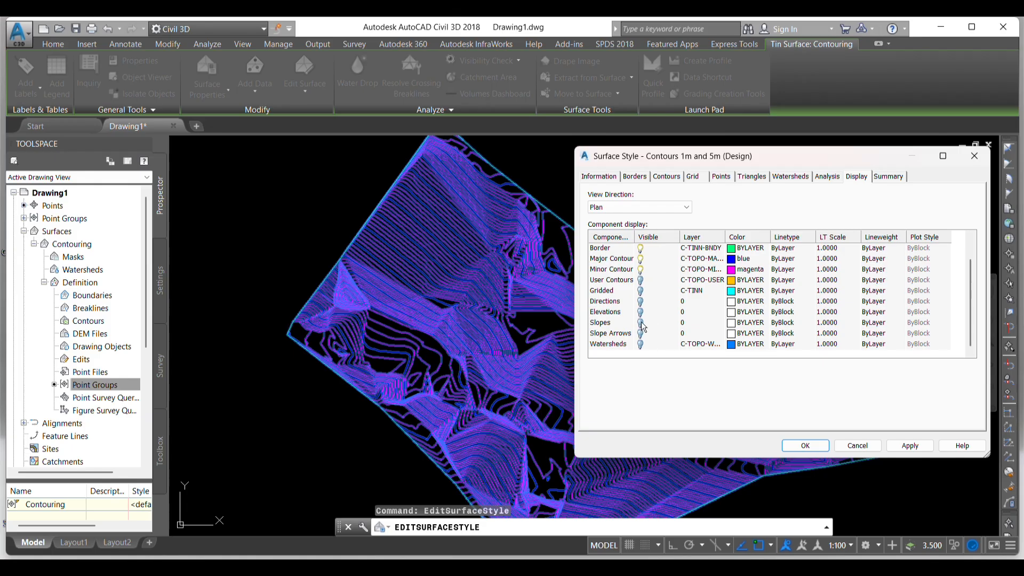
left_click(906, 446)
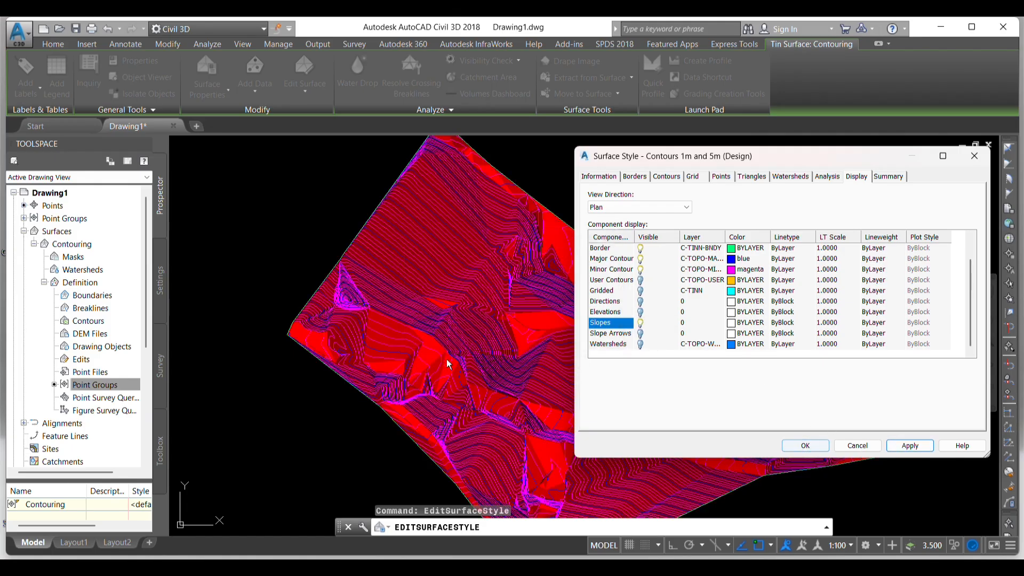
- Make the Slope Arrows component visible in the surface style, apply it and deselect the surface
left_click_drag(767, 166, 793, 168)
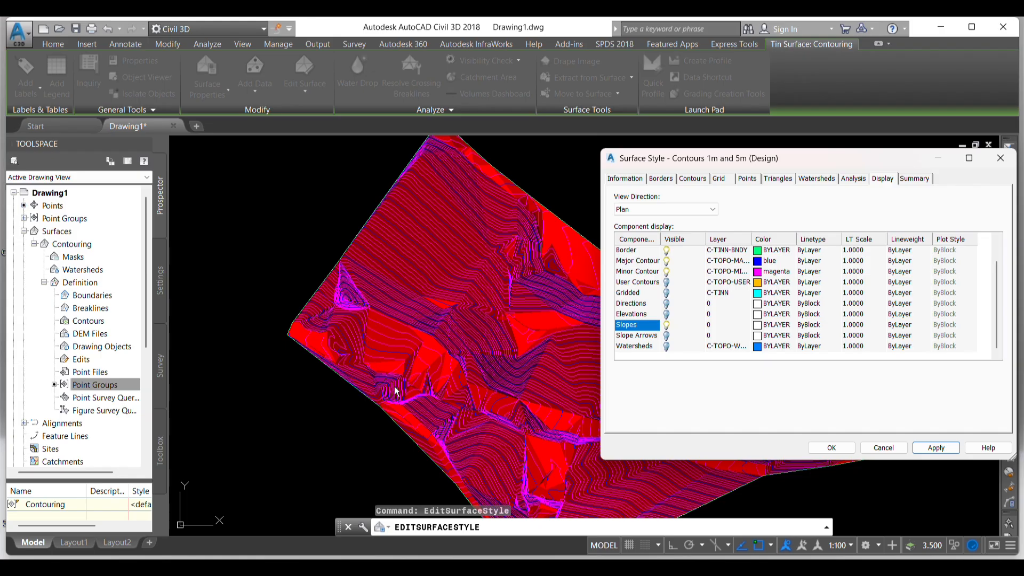
left_click(667, 336)
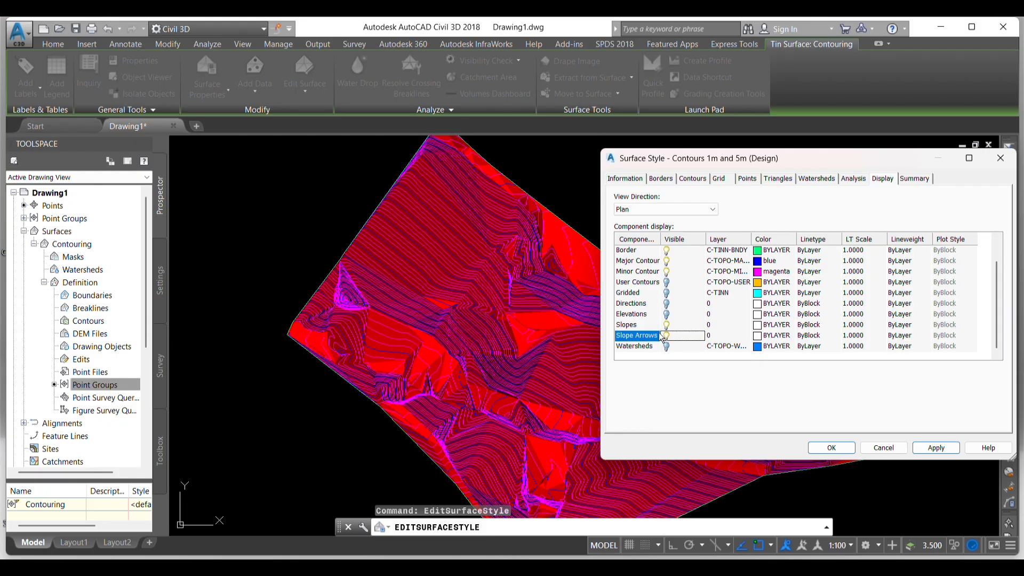
left_click(918, 450)
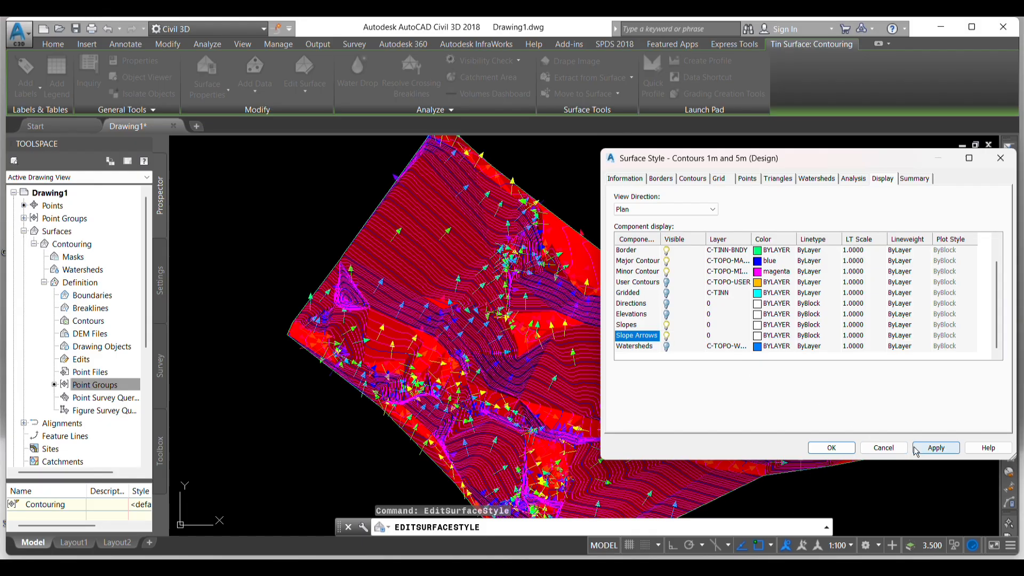
left_click(831, 449)
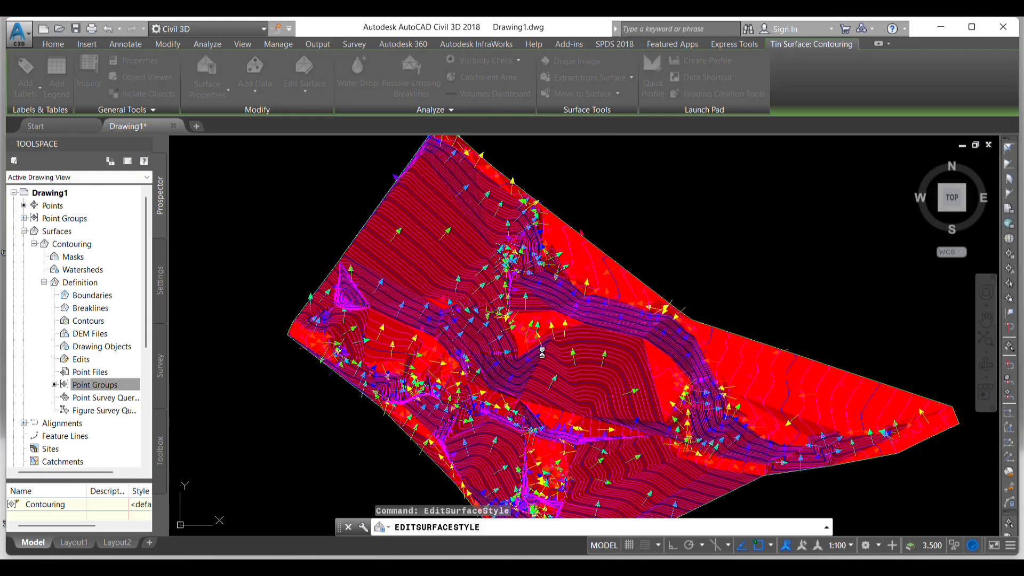
scroll(439, 217, "down", 2)
key("Escape")
key("Escape")
key("Escape")
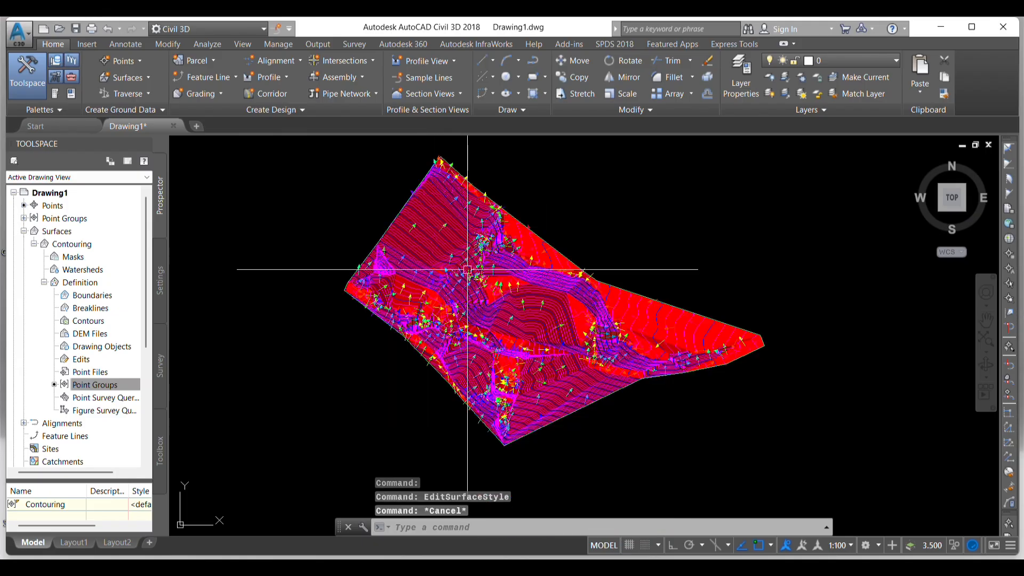
- Examine the slope shading and slope arrows across the whole Contouring surface, including its upper part and lower tip
scroll(485, 256, "up", 4)
scroll(460, 318, "down", 2)
scroll(402, 238, "up", 4)
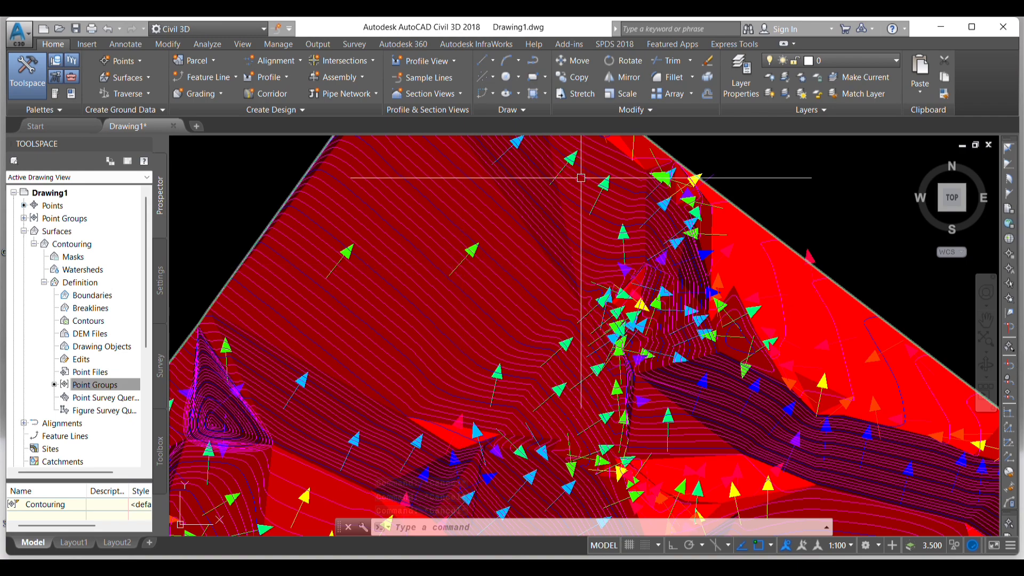
scroll(427, 256, "down", 2)
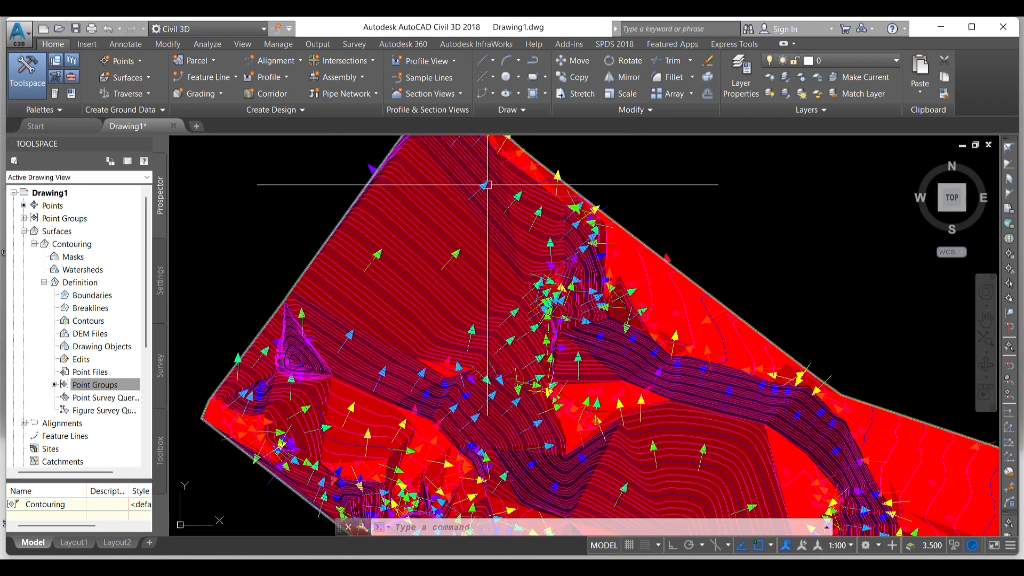
scroll(473, 204, "down", 2)
scroll(474, 203, "up", 3)
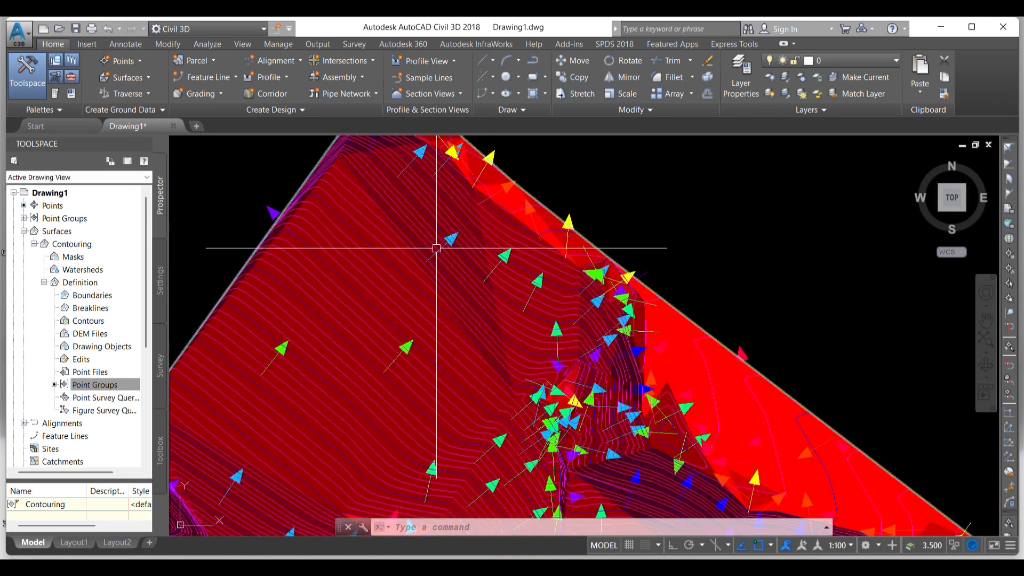
scroll(459, 217, "down", 3)
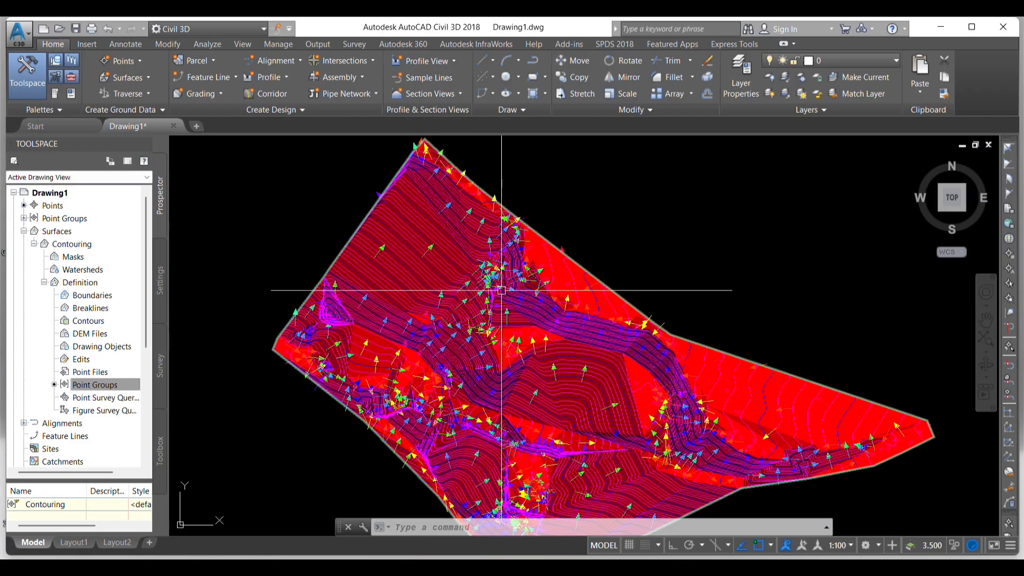
scroll(457, 218, "up", 2)
scroll(462, 315, "down", 3)
scroll(462, 315, "up", 5)
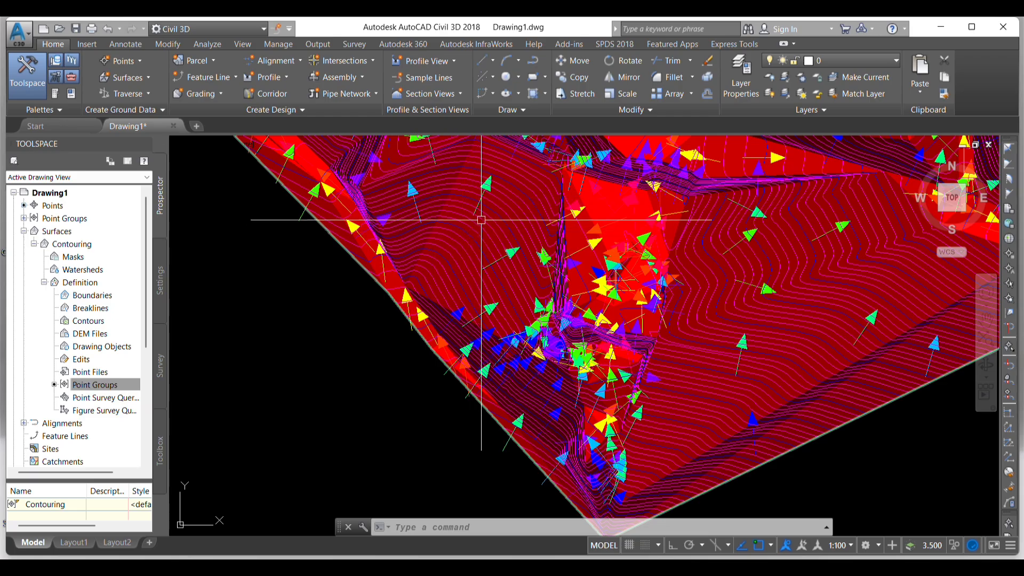
scroll(529, 351, "down", 5)
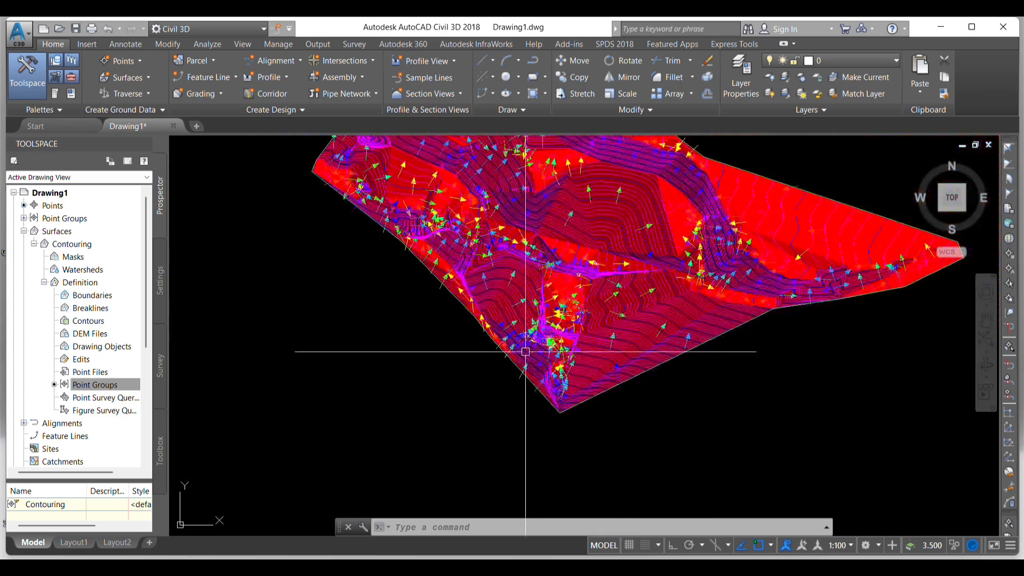
scroll(570, 323, "up", 6)
scroll(529, 344, "down", 4)
scroll(584, 356, "down", 3)
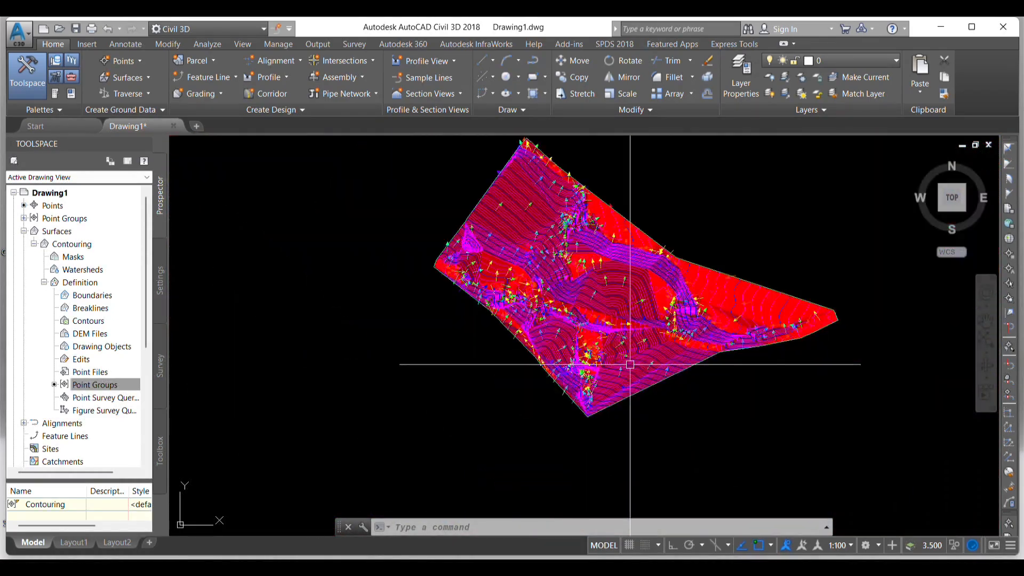
scroll(629, 366, "up", 7)
scroll(608, 283, "down", 2)
scroll(427, 171, "down", 2)
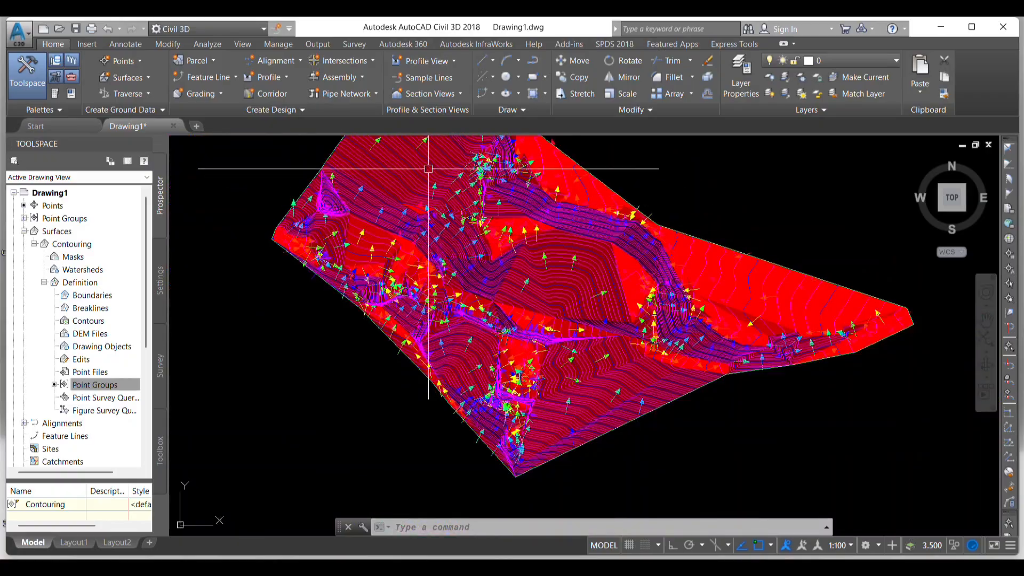
- Edit the Contouring surface's style to hide Slopes and Slope Arrows and show Watersheds in plan view, then apply it and deselect
left_click(419, 162)
right_click(419, 162)
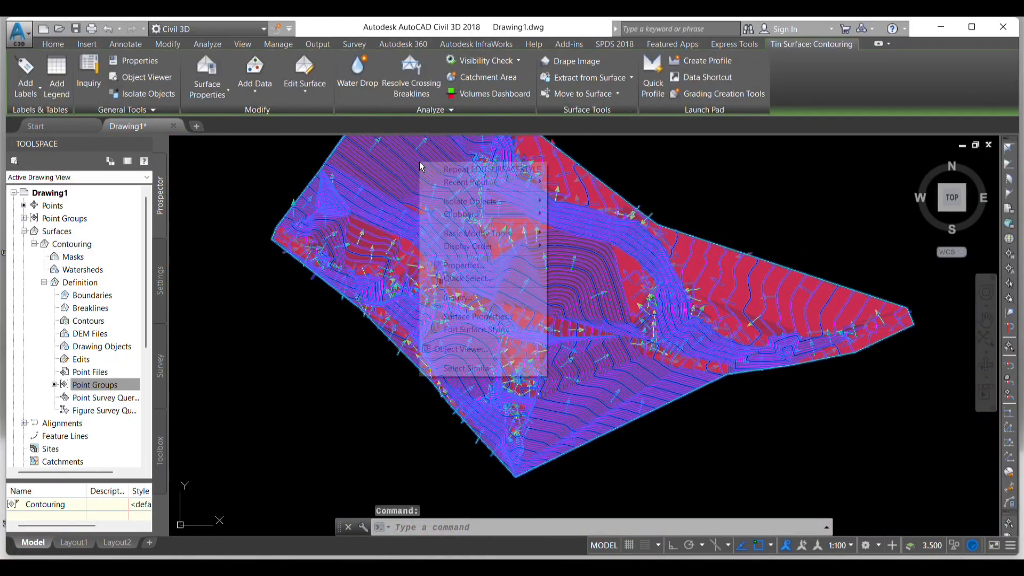
left_click(464, 330)
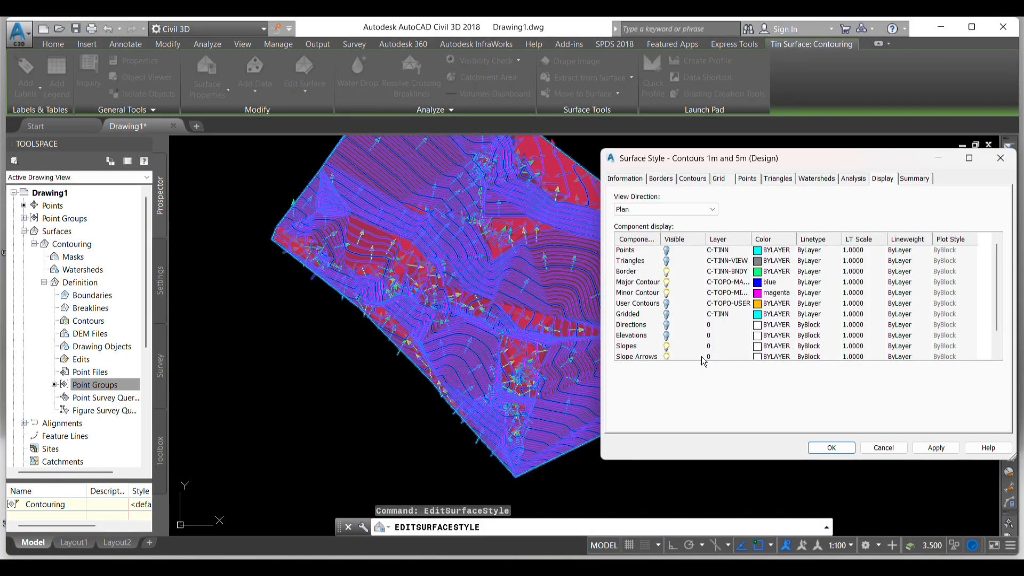
scroll(683, 353, "down", 1)
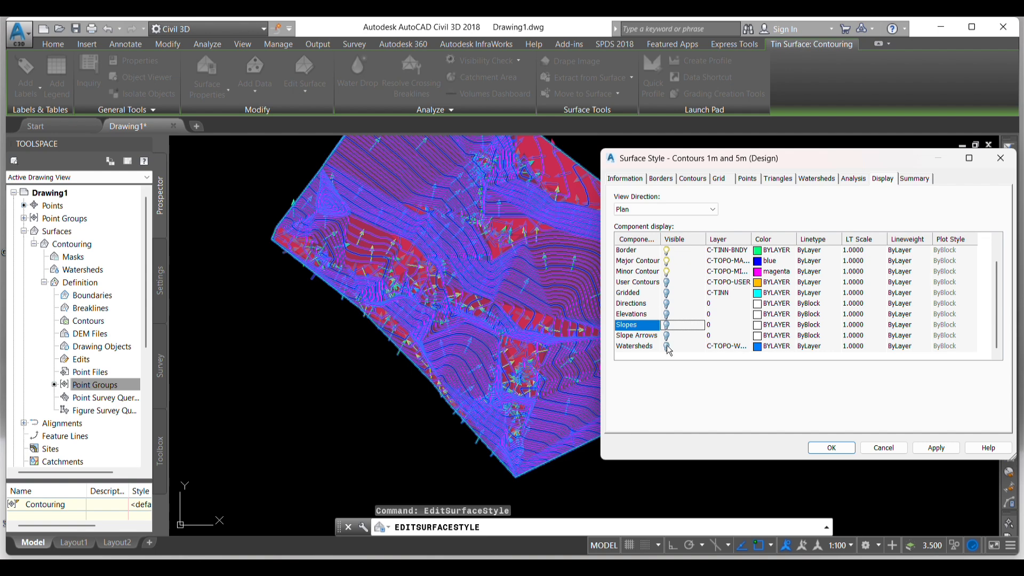
left_click(668, 347)
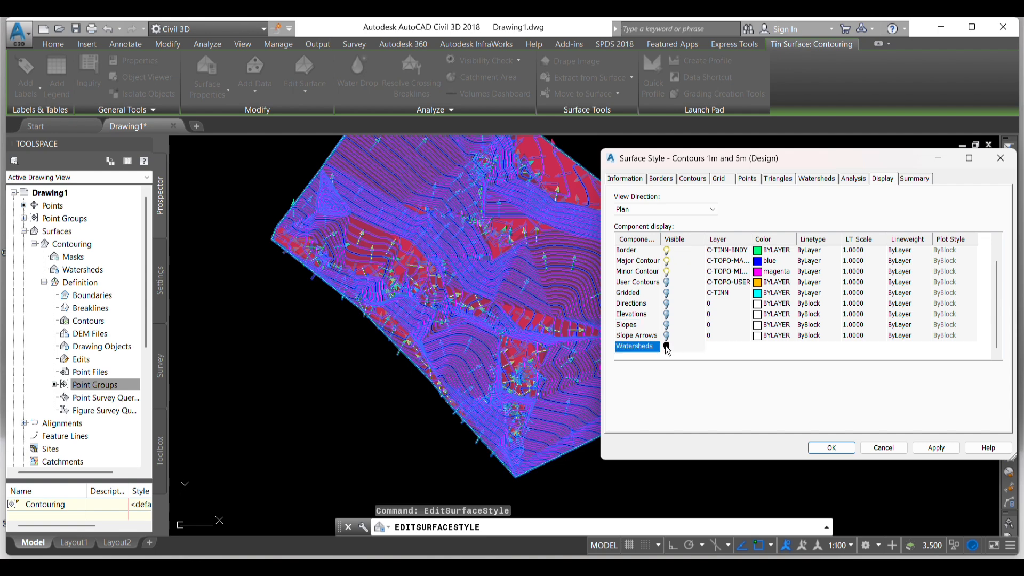
left_click(941, 449)
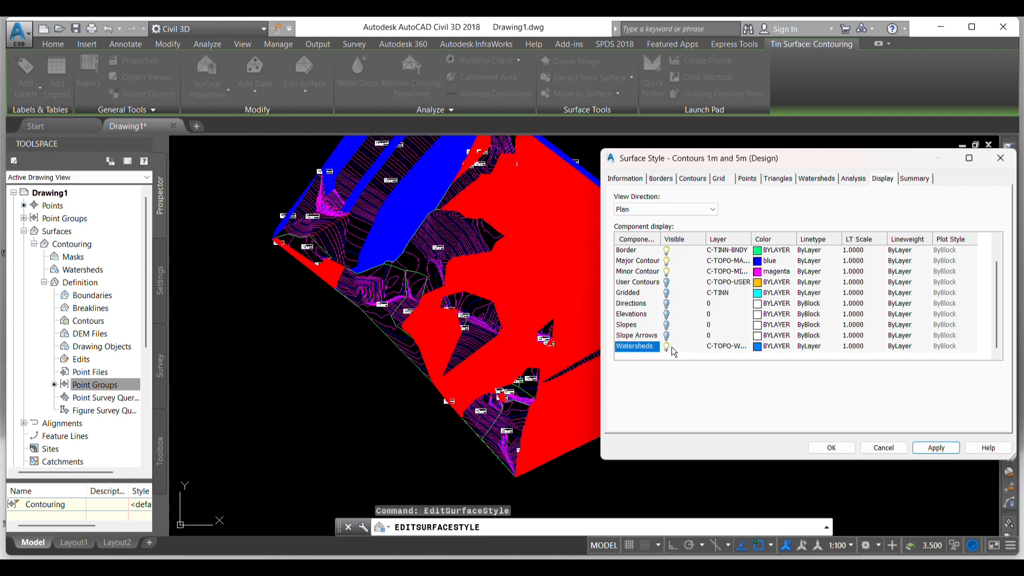
scroll(668, 333, "up", 1)
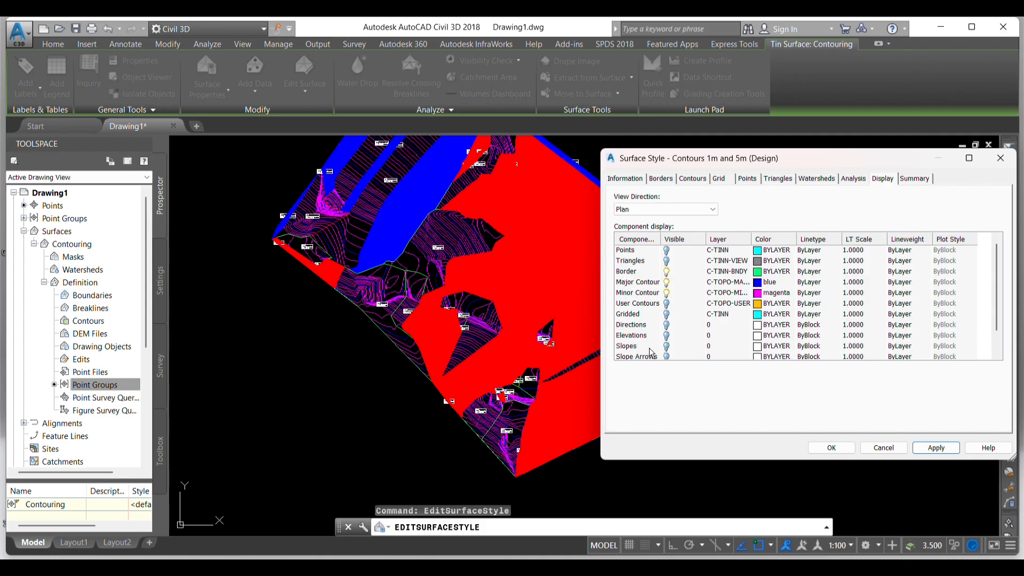
left_click(848, 447)
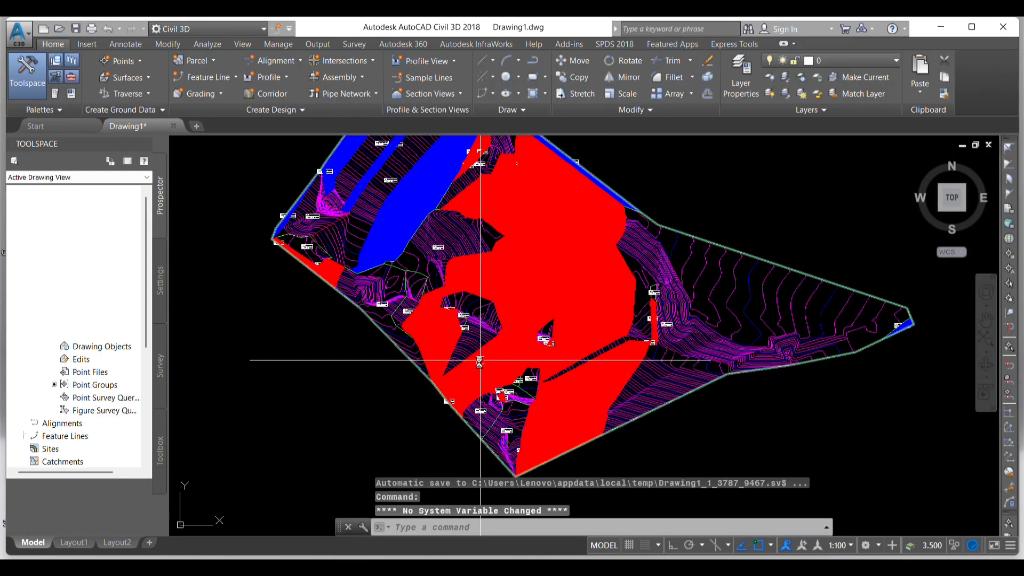
key("Escape")
key("Escape")
key("Escape")
- Examine the colored watershed areas and their labels across the surface, from the northern corner to the eastern tip
scroll(485, 363, "down", 2)
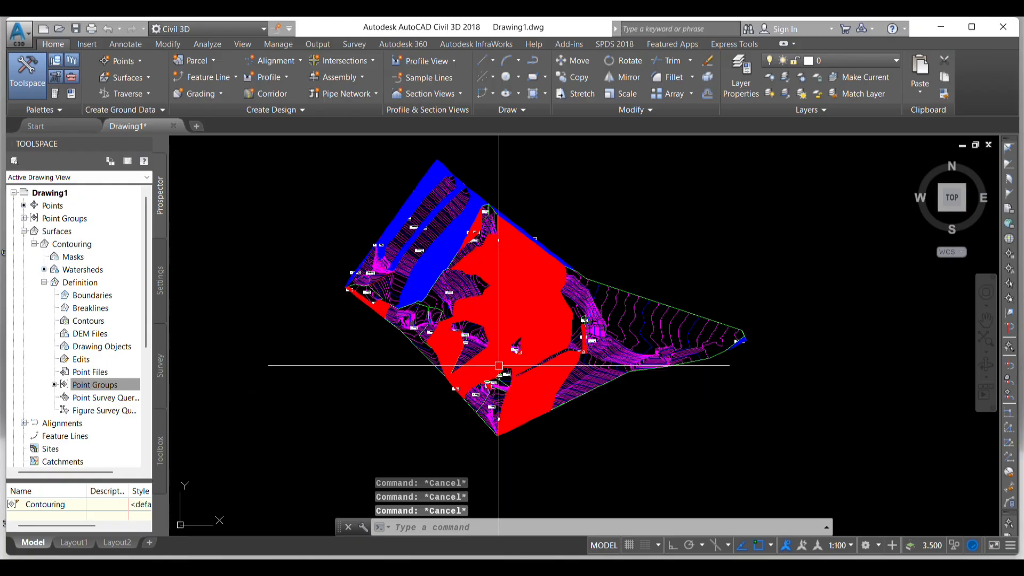
scroll(436, 175, "up", 2)
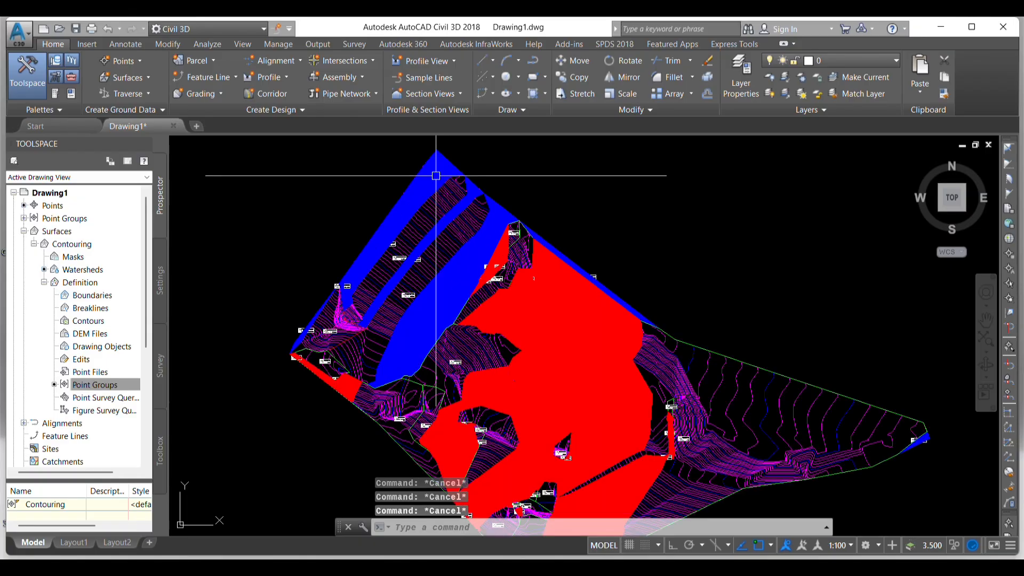
scroll(436, 174, "up", 2)
scroll(411, 192, "down", 2)
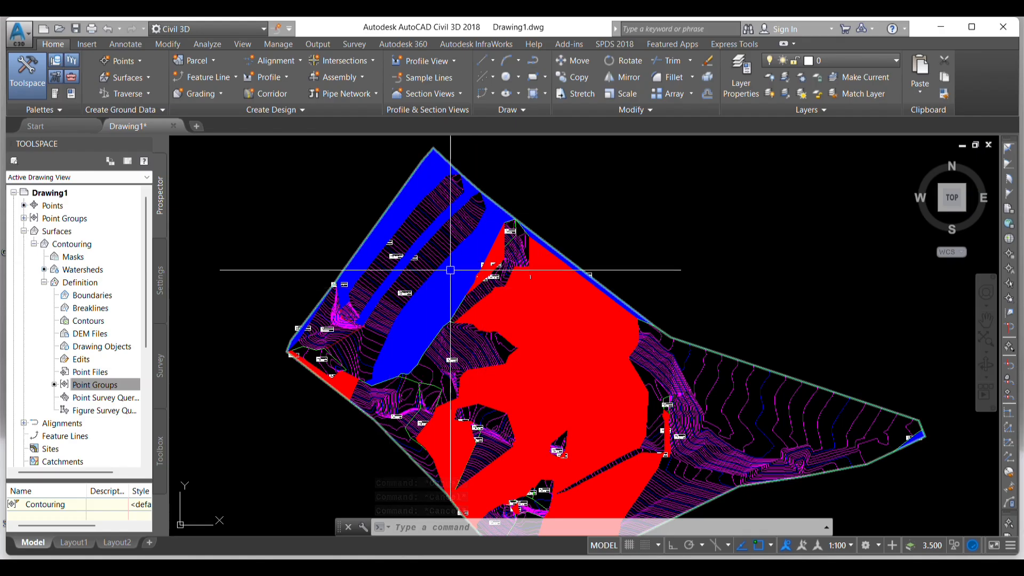
scroll(388, 221, "down", 2)
scroll(719, 356, "up", 4)
scroll(723, 356, "down", 2)
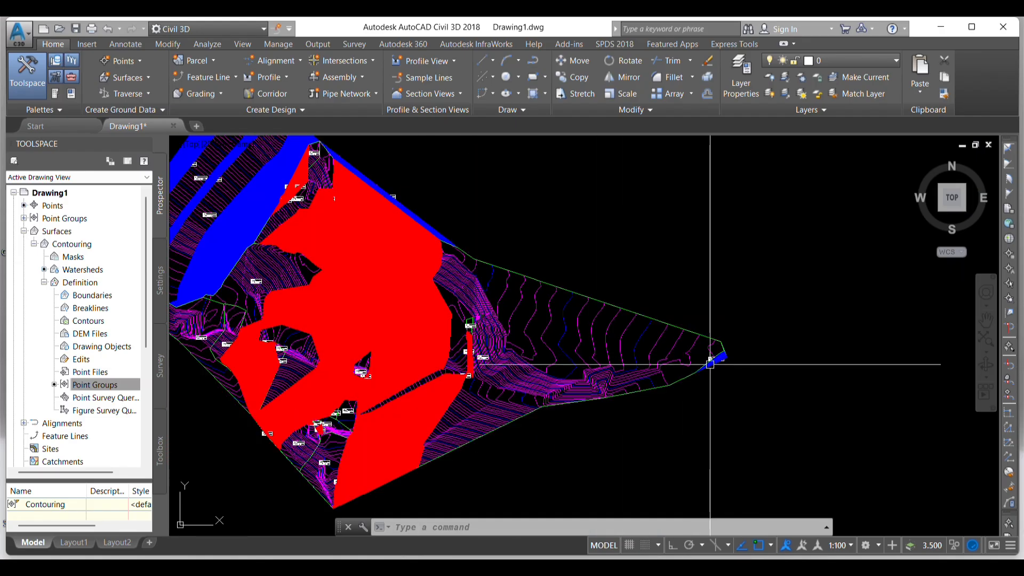
scroll(710, 364, "down", 2)
scroll(480, 222, "down", 1)
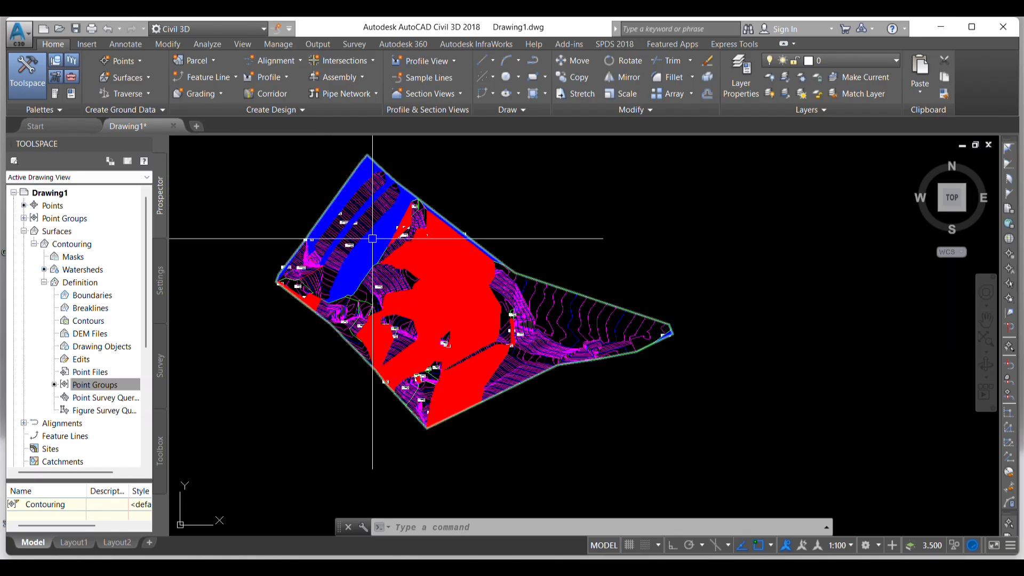
key("Escape")
key("Escape")
key("Escape")
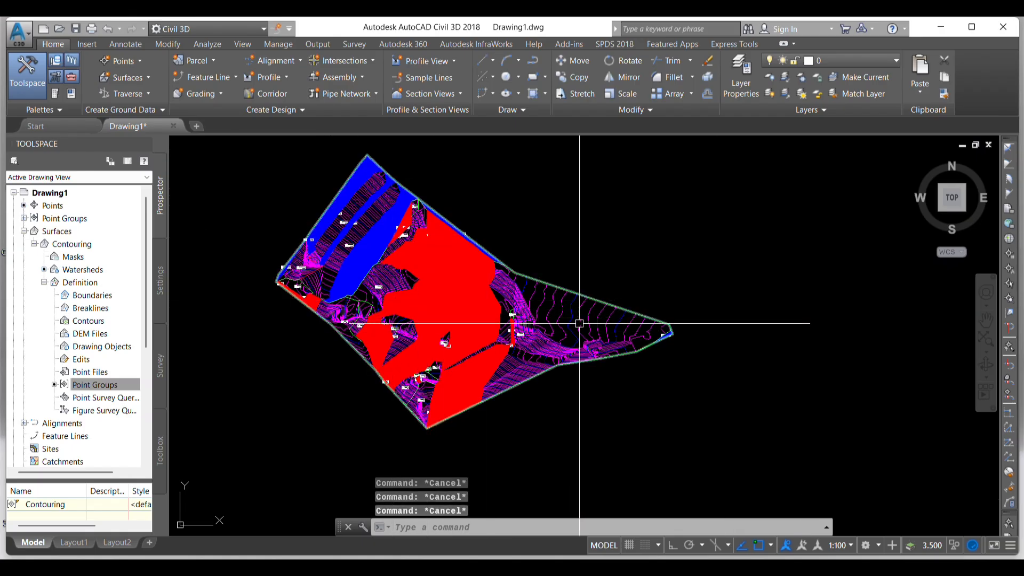
- Edit the surface style again to turn off the Watersheds component, apply it and deselect the surface
left_click(561, 310)
right_click(560, 309)
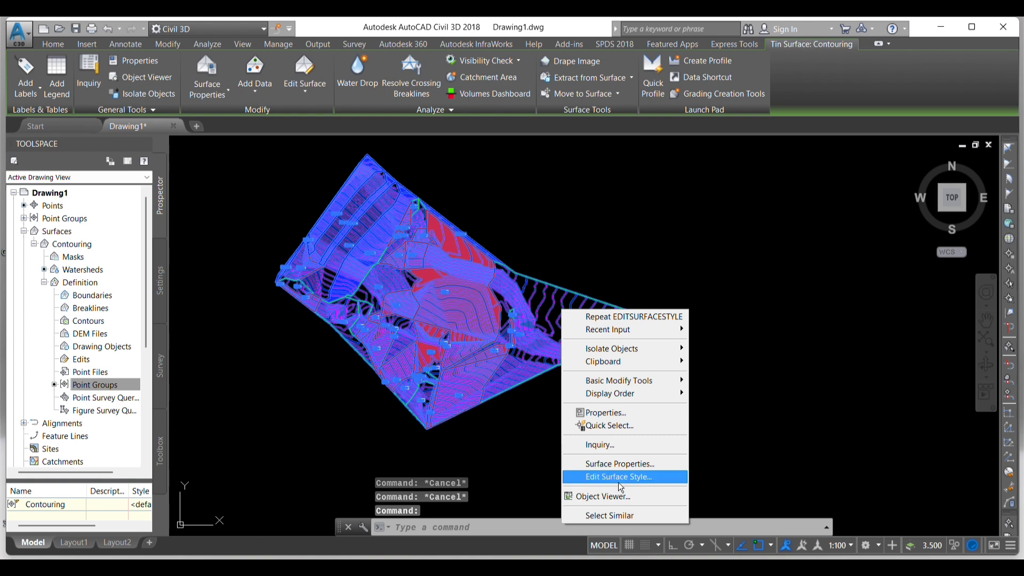
left_click(621, 483)
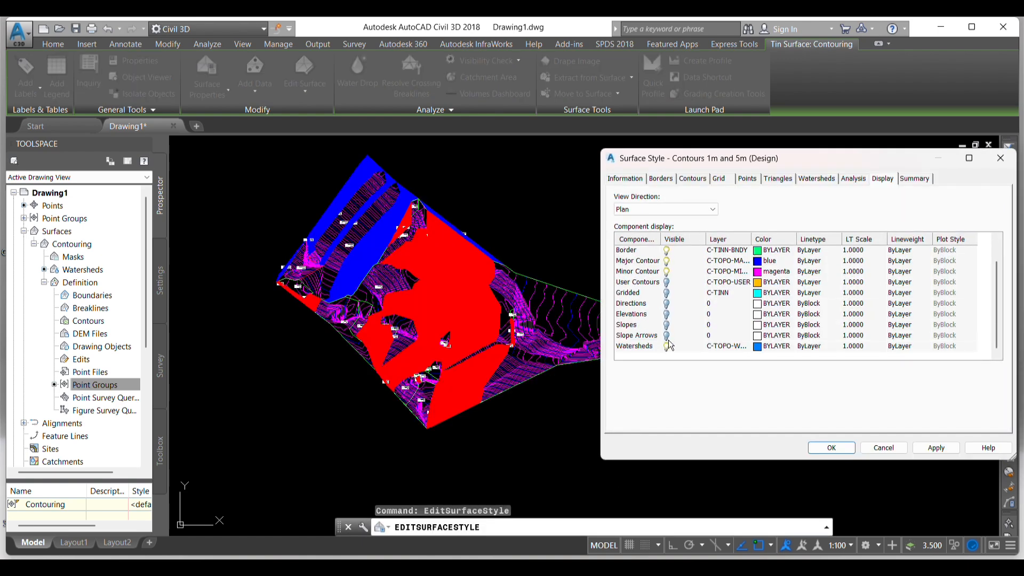
left_click(670, 347)
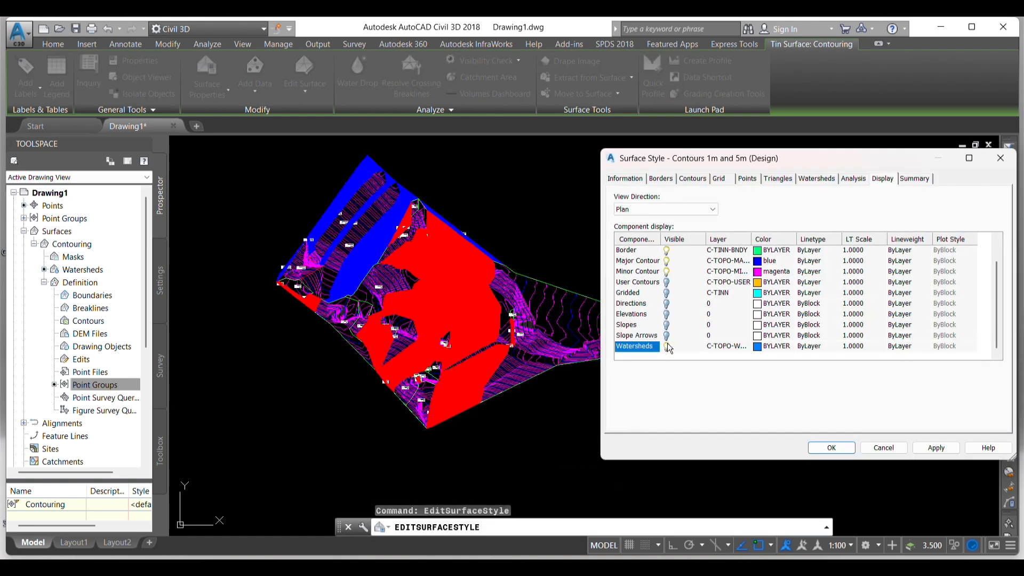
left_click(936, 448)
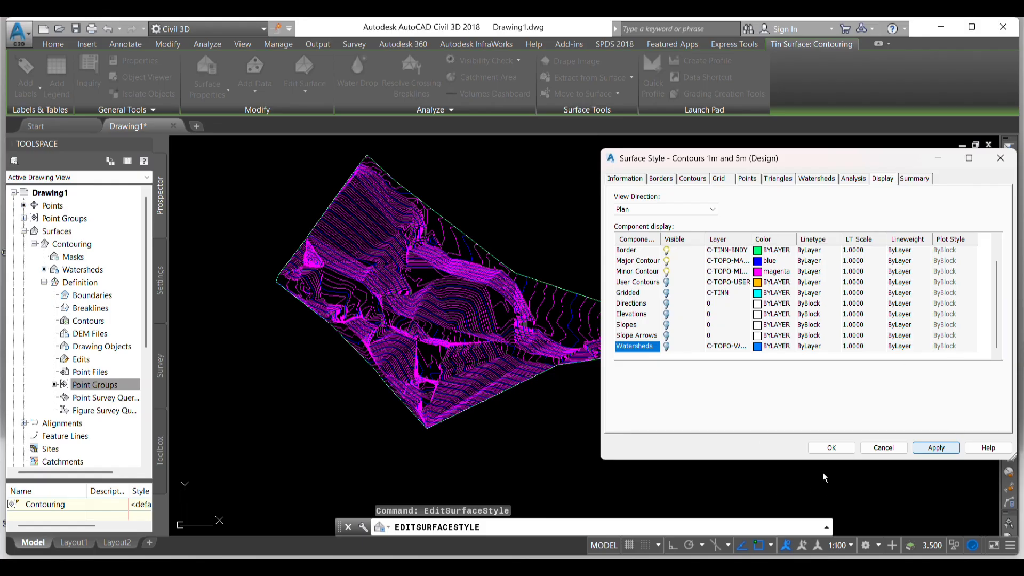
left_click(831, 448)
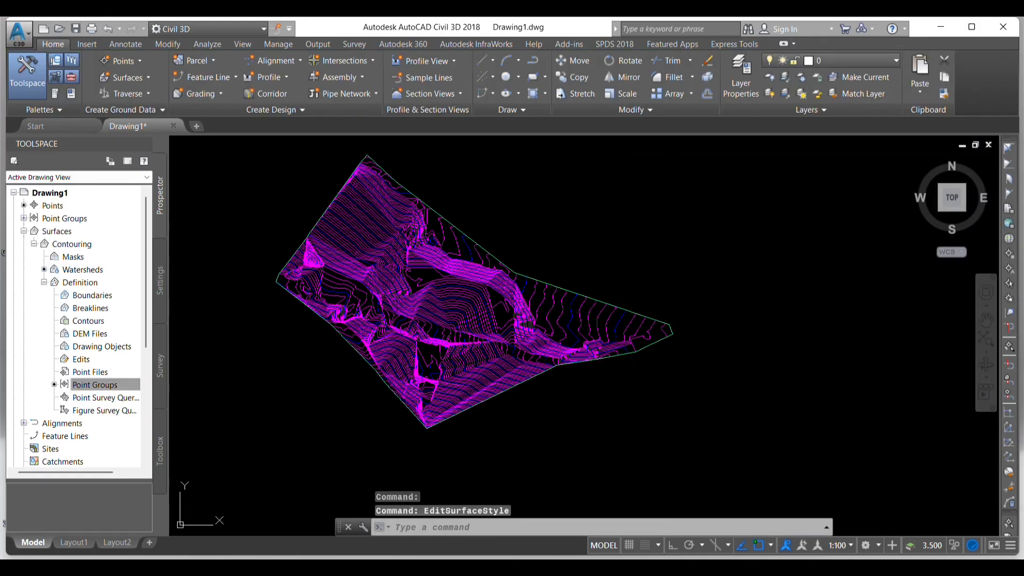
key("Escape")
key("Escape")
key("Escape")
- Draw a rectangle of about 255 by 193 units framing the whole contoured surface
scroll(567, 327, "down", 3)
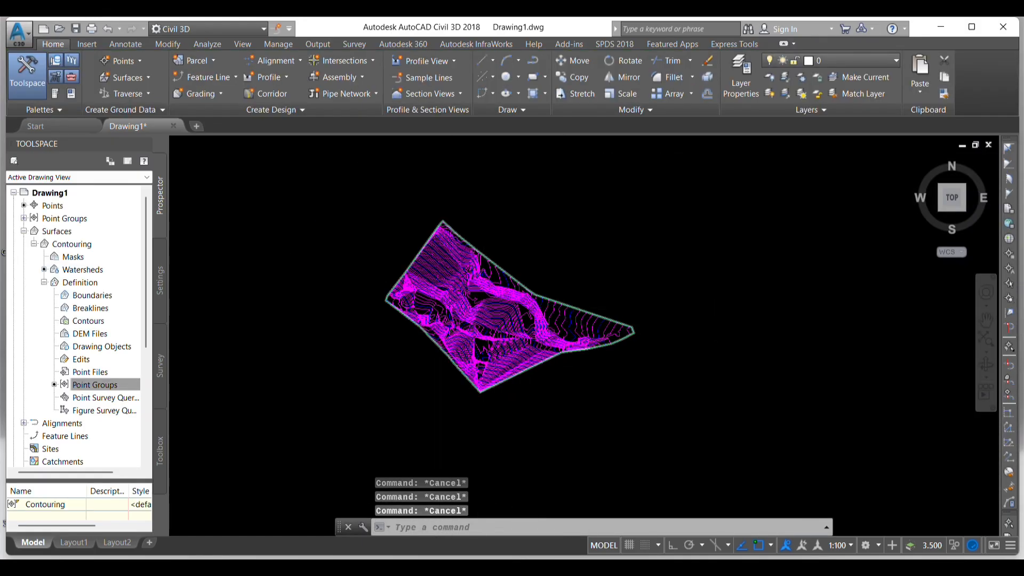
scroll(440, 272, "up", 4)
scroll(476, 248, "down", 2)
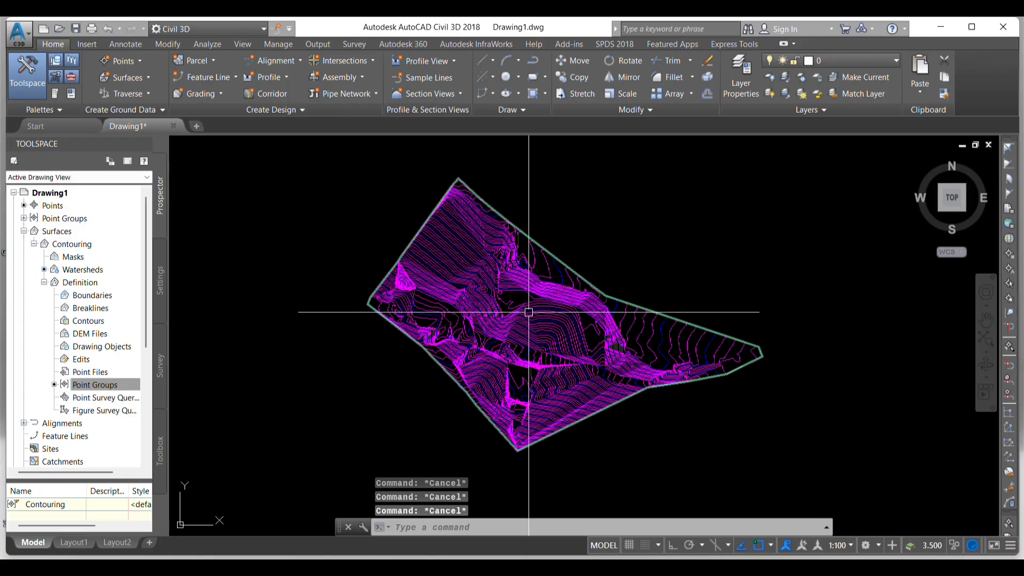
scroll(566, 243, "down", 2)
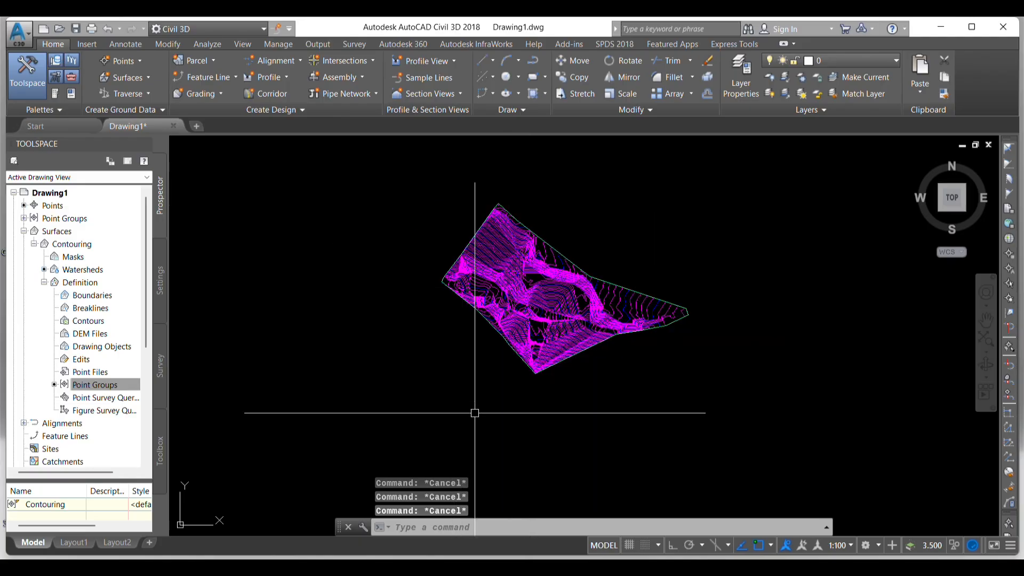
type("rec")
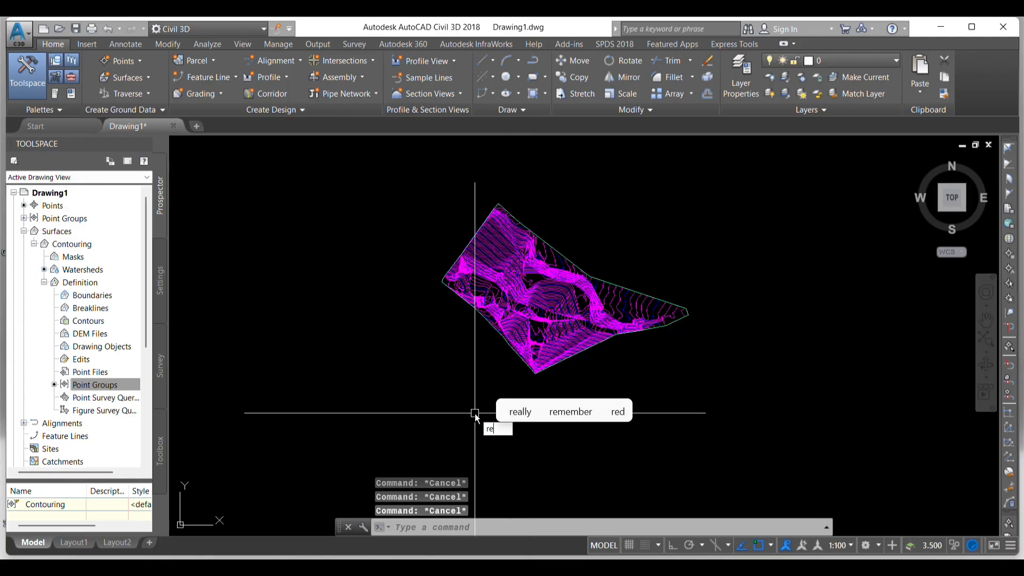
key("Return")
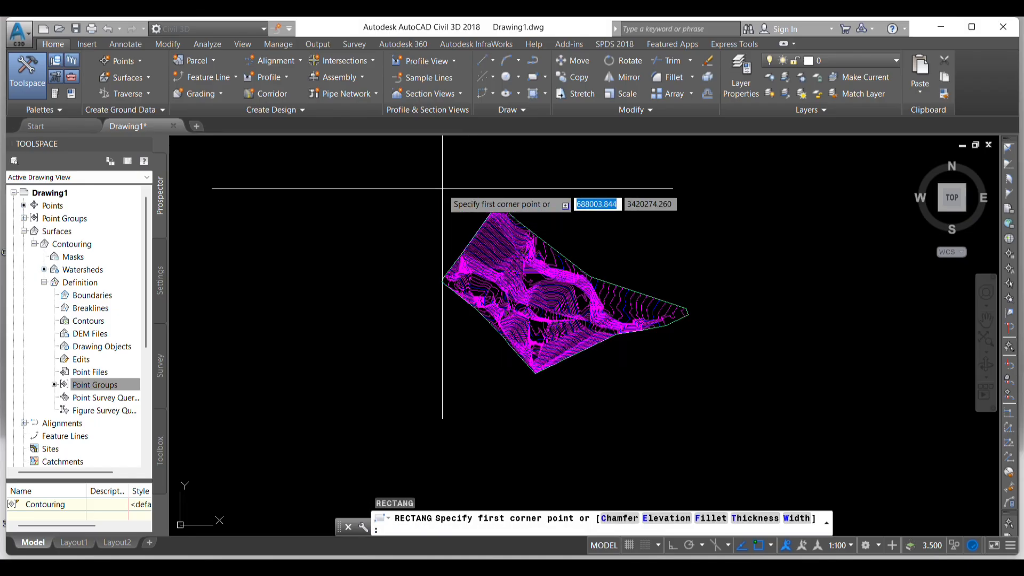
left_click(401, 171)
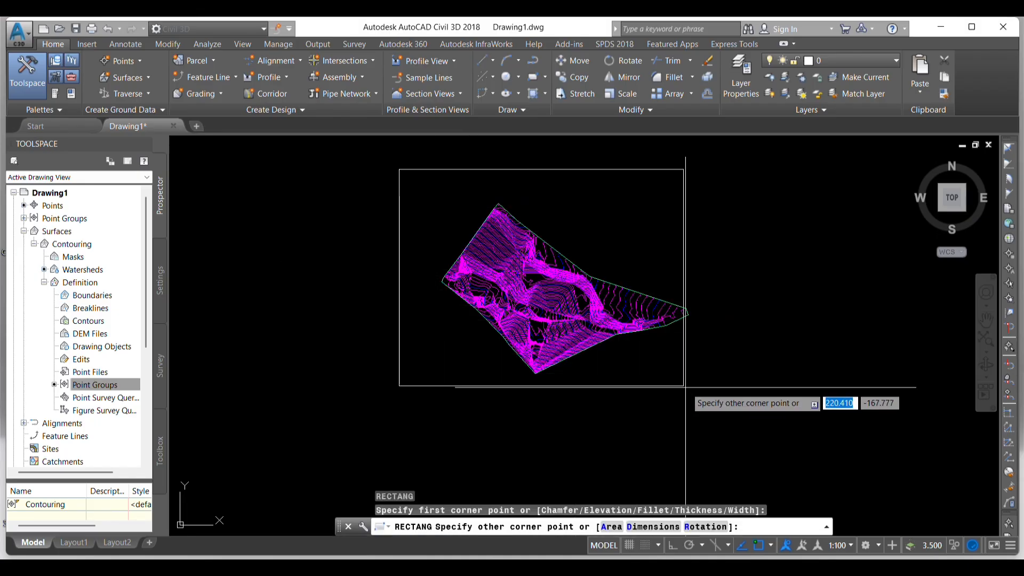
left_click(729, 418)
key("Escape")
key("Escape")
key("Escape")
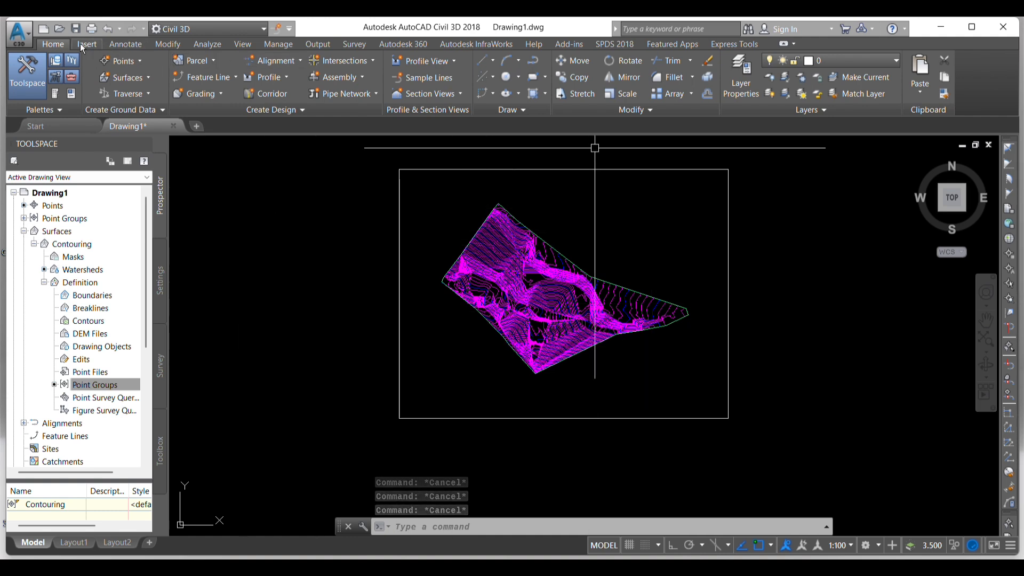
- Add spot elevation labels on a grid over the surface, rotation 0, X and Y spacing 5, spanning the frame's southwest to northeast corners
left_click(123, 48)
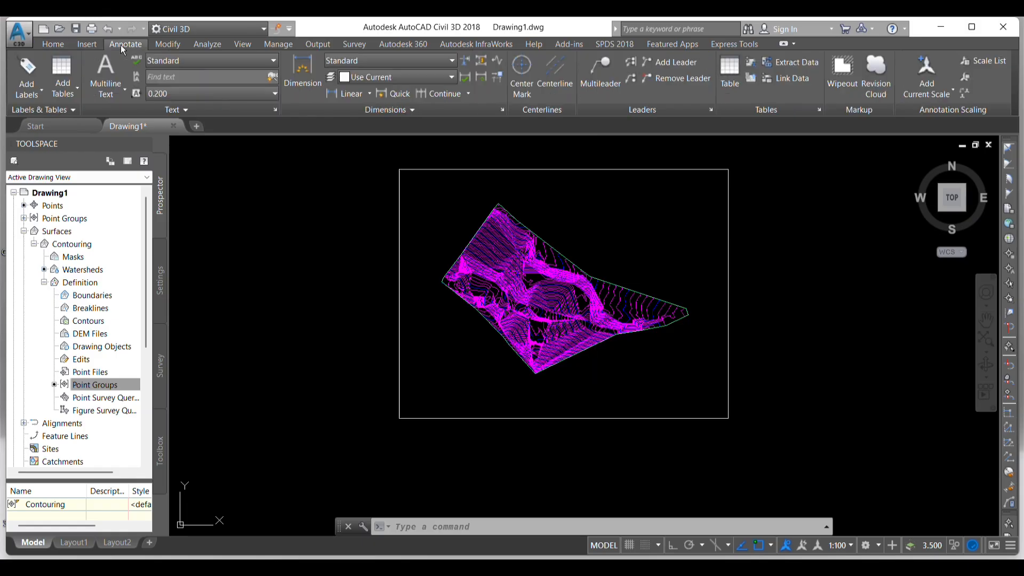
left_click(33, 96)
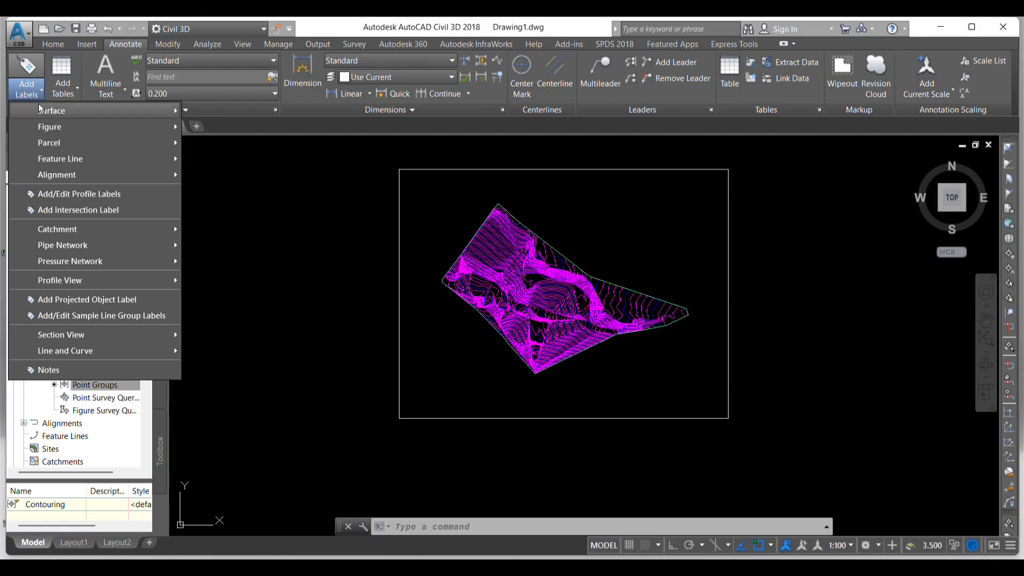
mouse_move(46, 115)
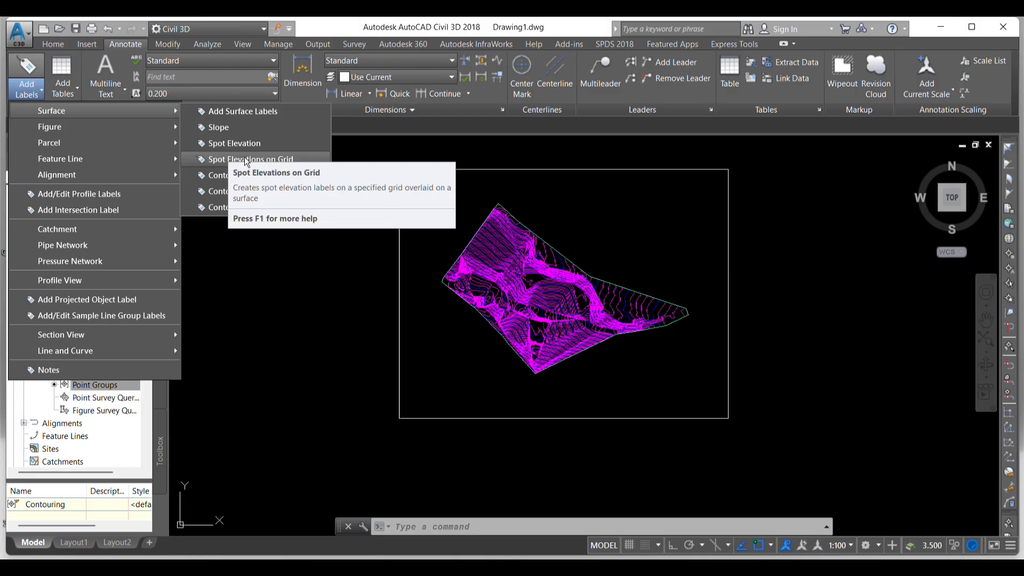
left_click(227, 160)
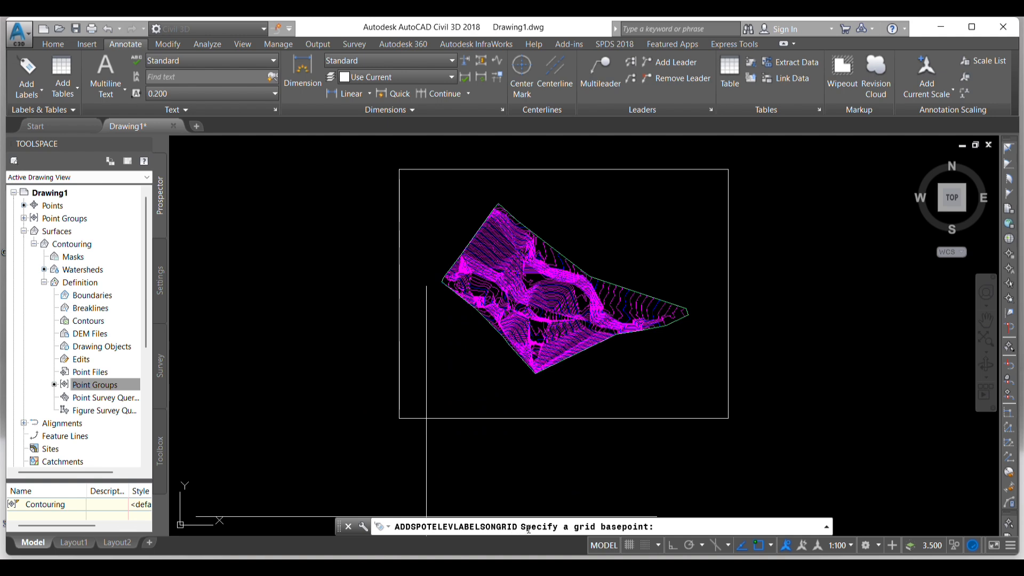
left_click(399, 416)
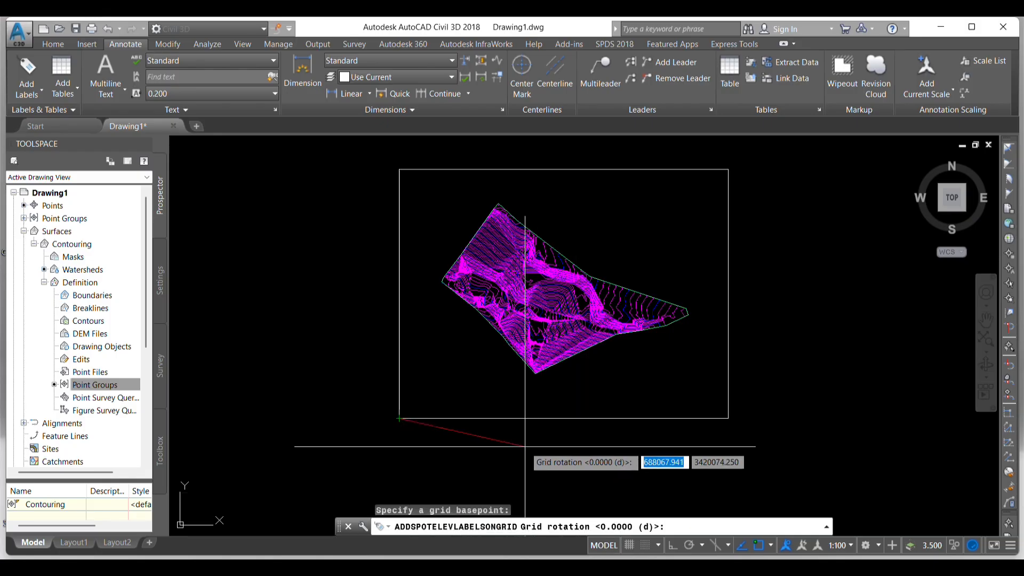
type("0")
key("Return")
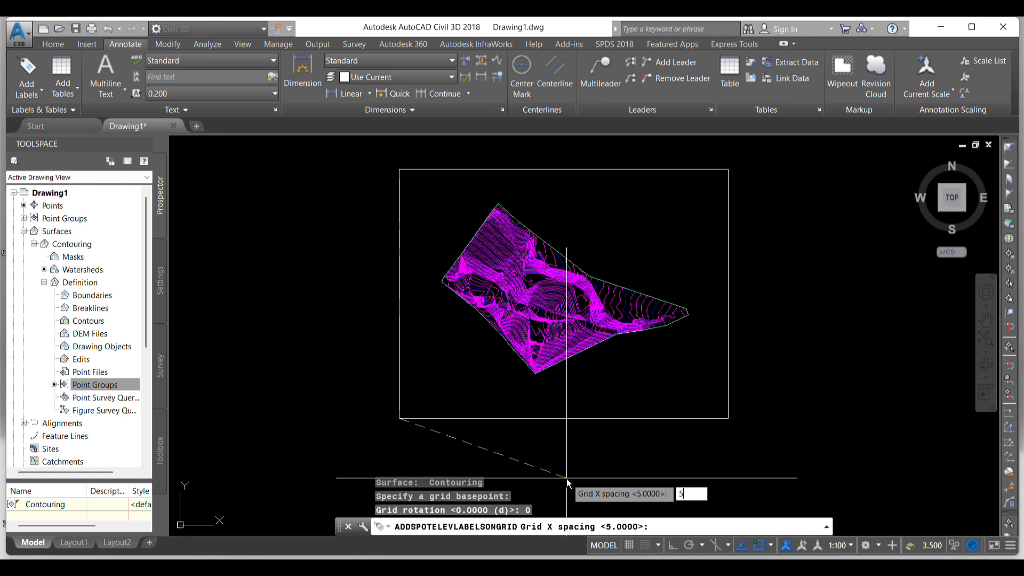
key("Return")
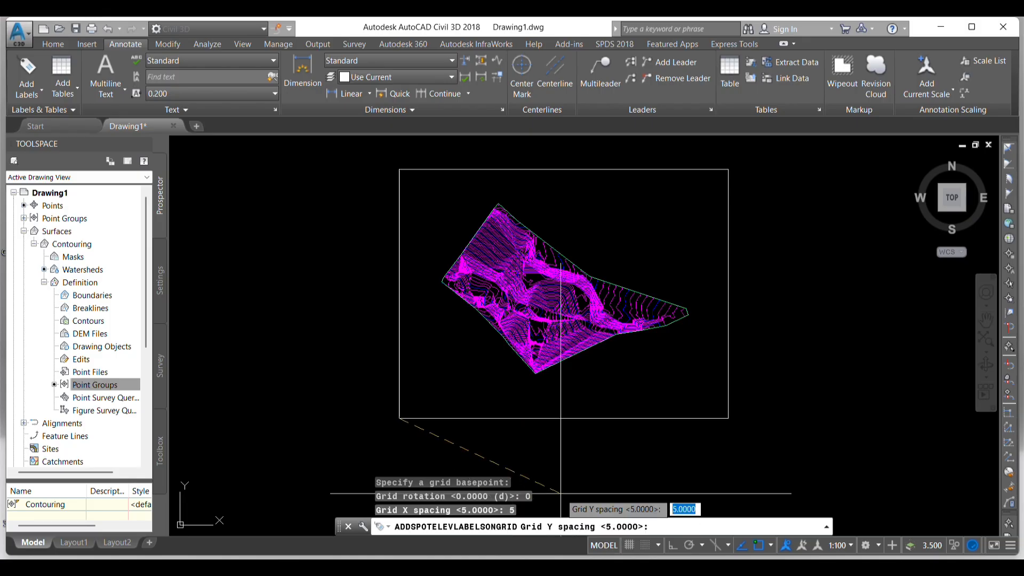
key("Return")
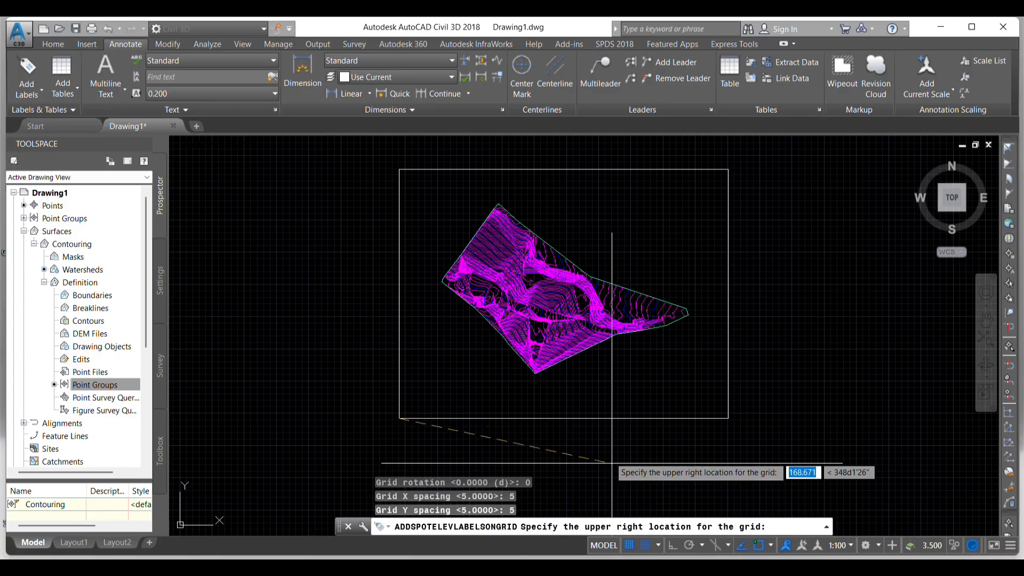
left_click(728, 169)
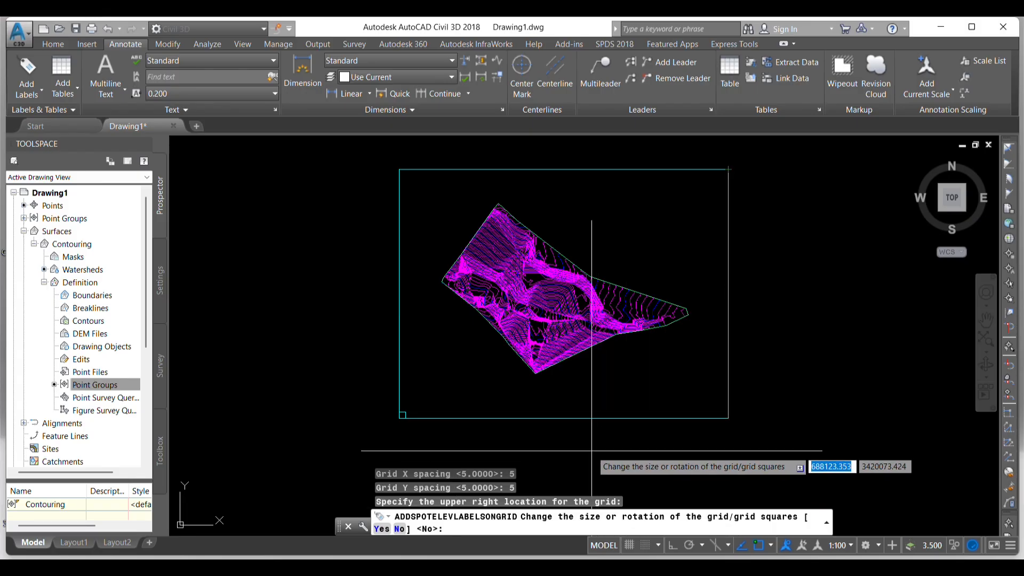
left_click(400, 530)
left_click(400, 529)
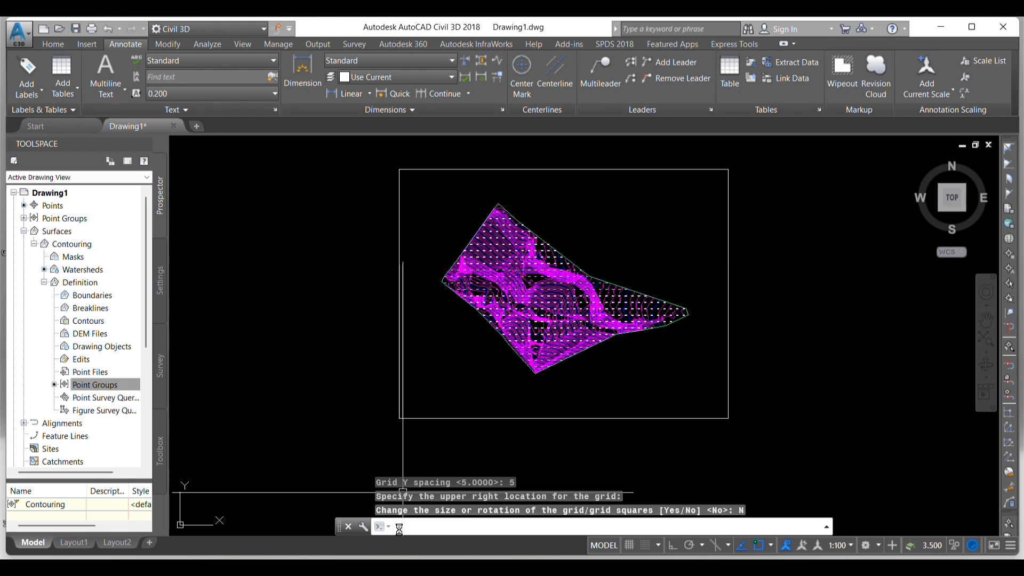
- Examine the gridded spot elevation labels over the whole surface and close up near its southern corner
scroll(487, 248, "up", 6)
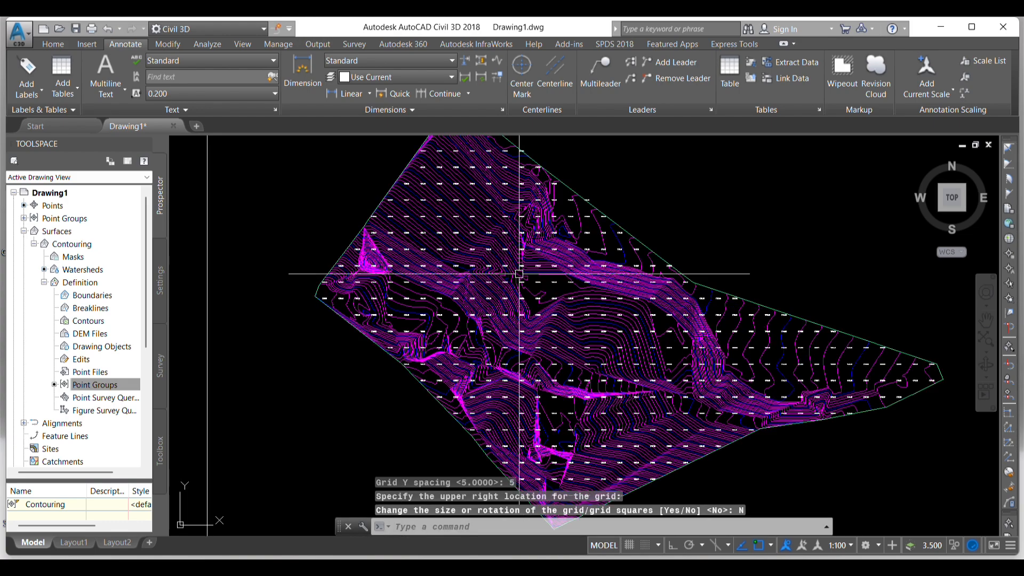
scroll(487, 248, "up", 4)
scroll(459, 241, "down", 8)
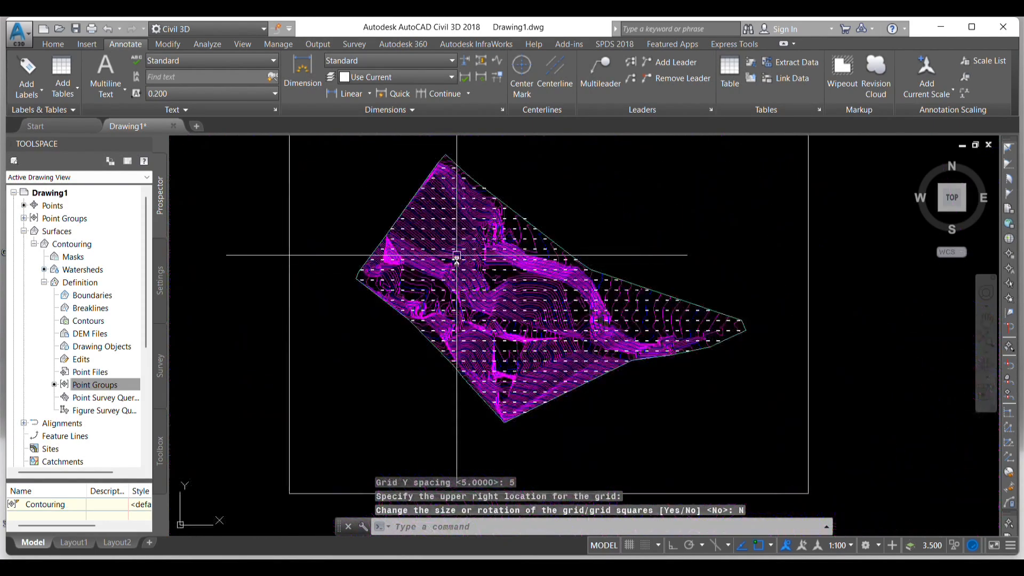
key("Escape")
key("Escape")
key("Escape")
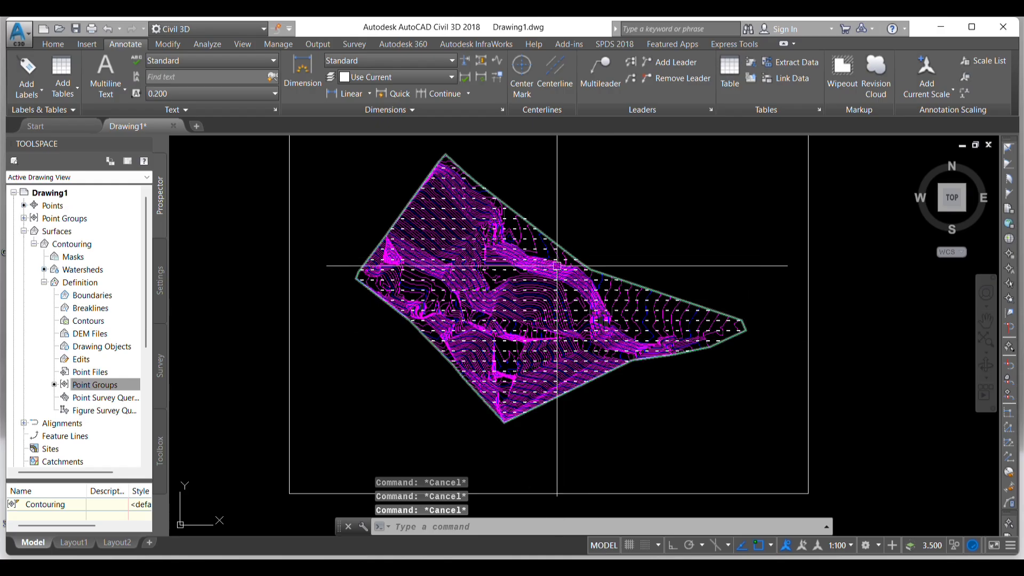
scroll(512, 364, "up", 5)
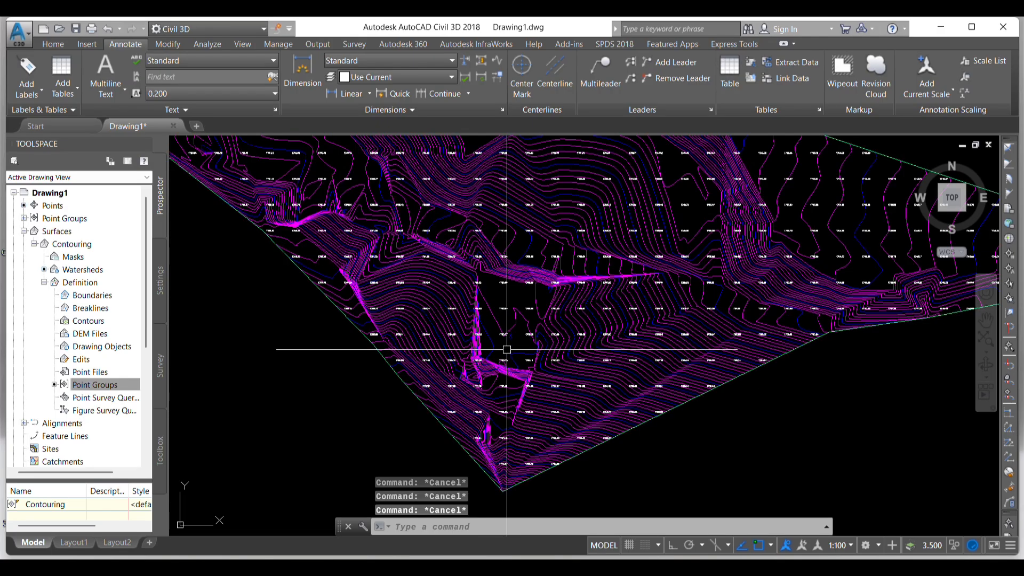
scroll(501, 349, "down", 5)
scroll(499, 336, "up", 7)
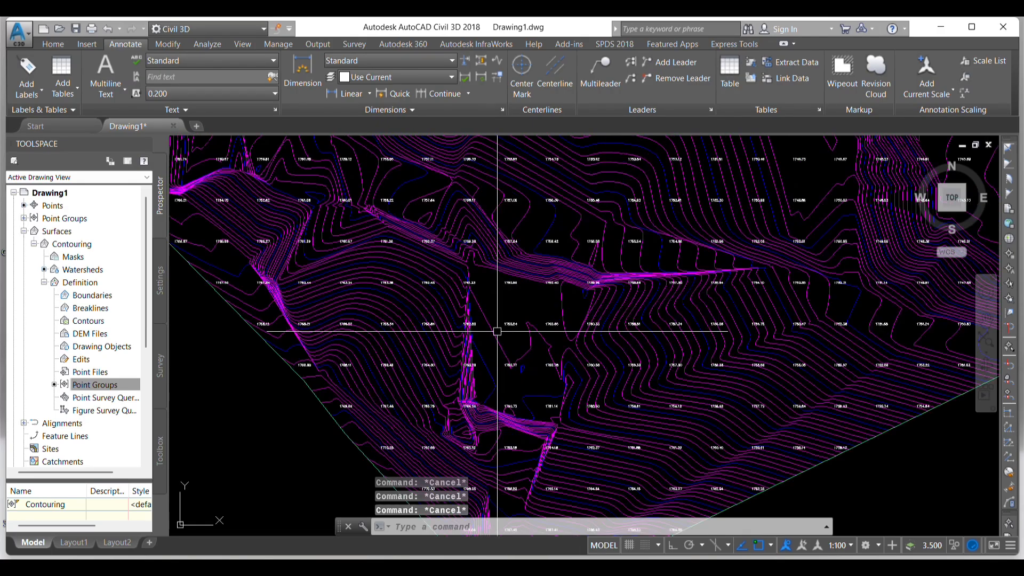
- Inspect a single spot elevation label in the Object Viewer, then close the viewer
left_click(507, 322)
right_click(492, 249)
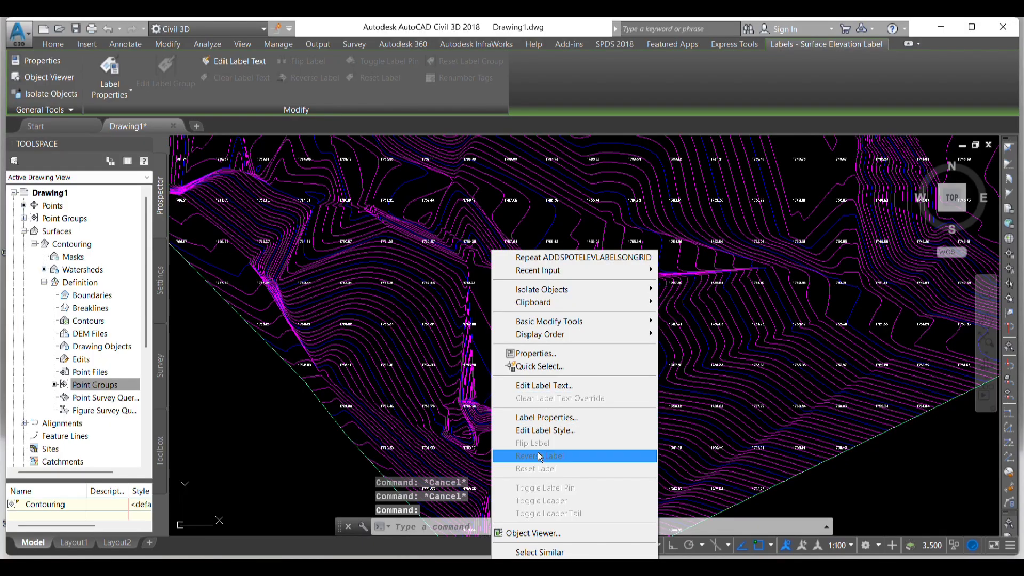
left_click(544, 532)
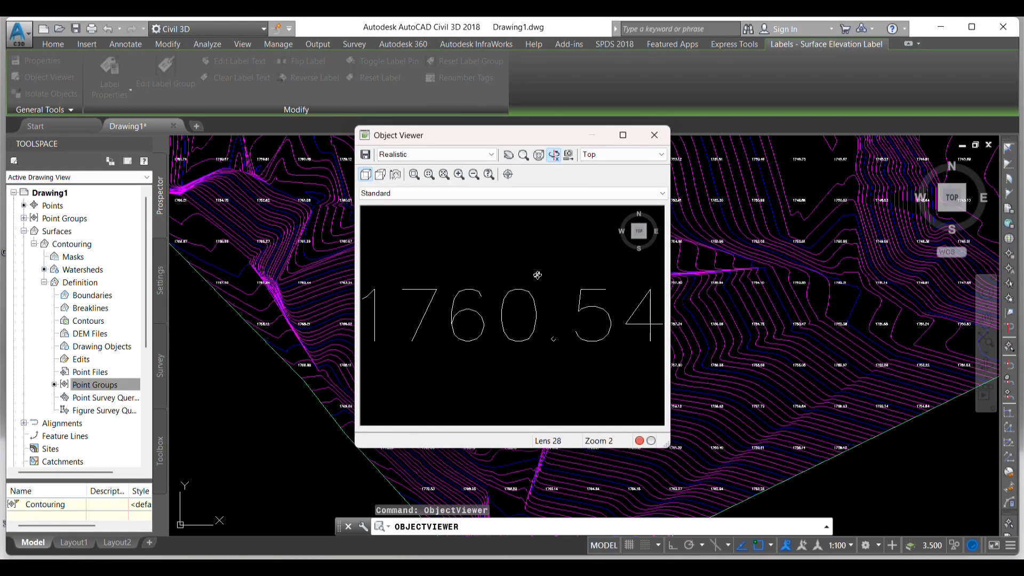
key("Escape")
key("Escape")
- Select all similar spot elevation labels, set their label rotation to 45 degrees, and deselect them
left_click(505, 276)
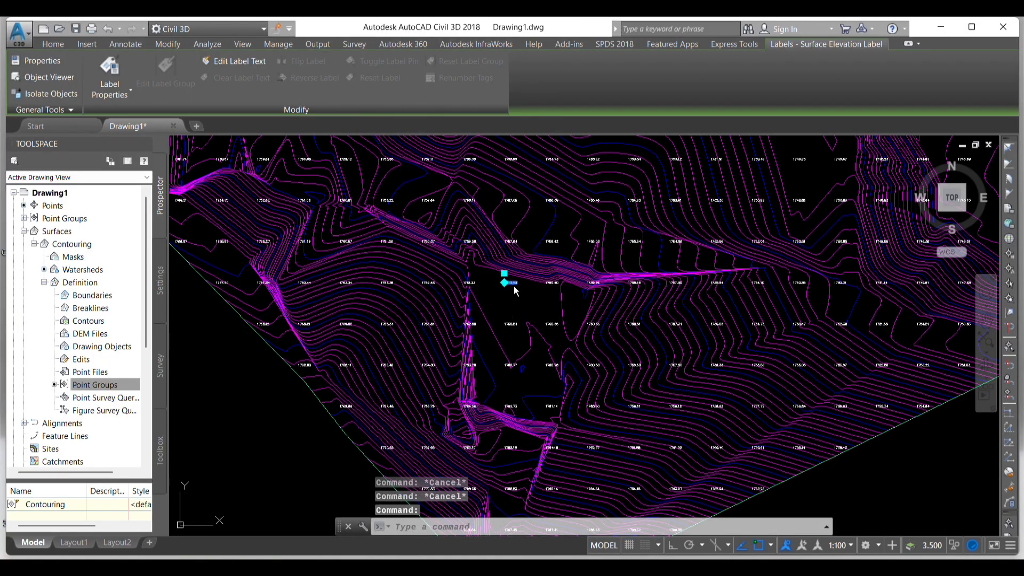
right_click(512, 283)
left_click(562, 552)
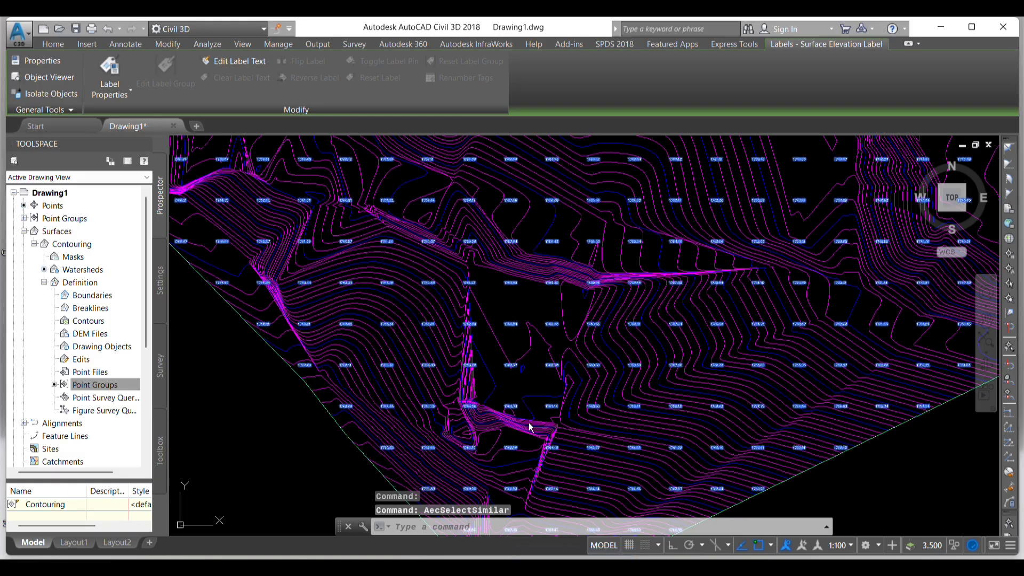
scroll(471, 283, "down", 4)
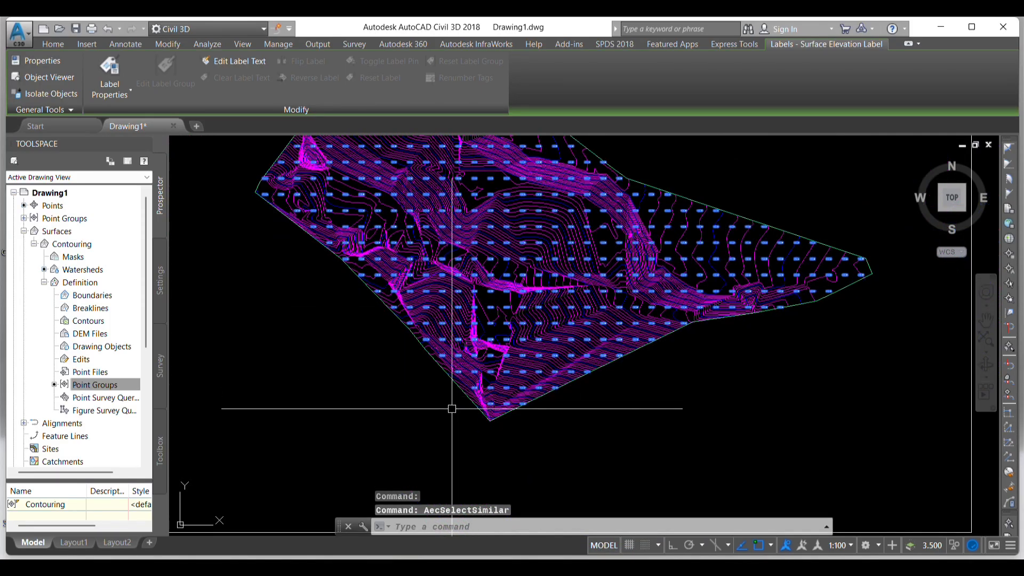
scroll(505, 304, "up", 1)
scroll(501, 315, "down", 3)
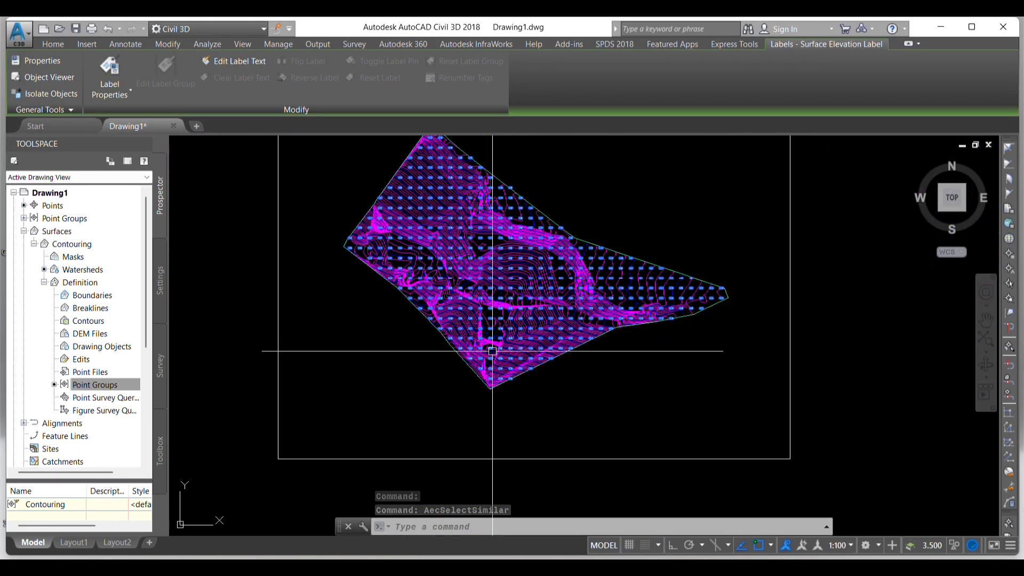
scroll(504, 318, "up", 5)
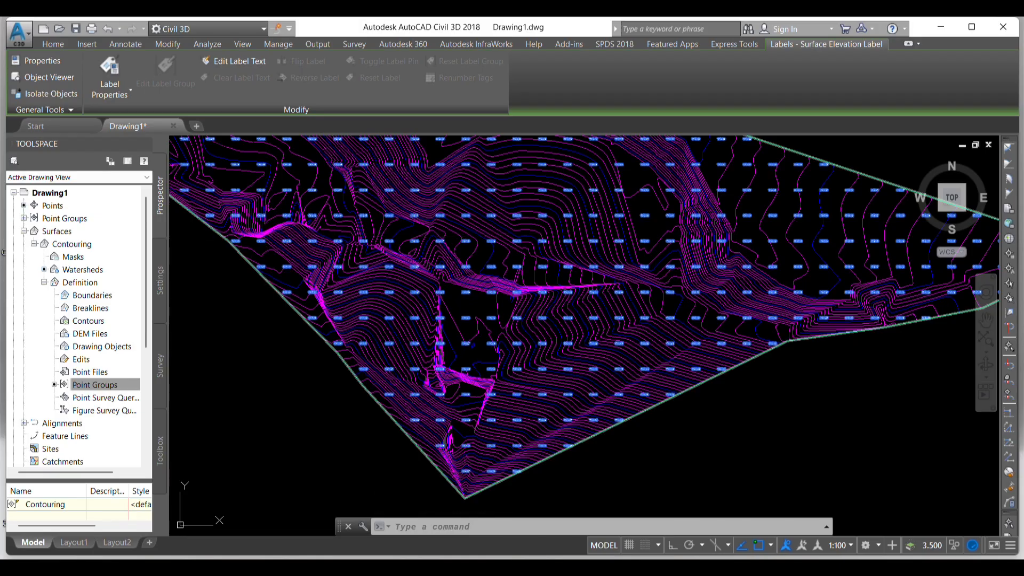
right_click(401, 256)
left_click(451, 338)
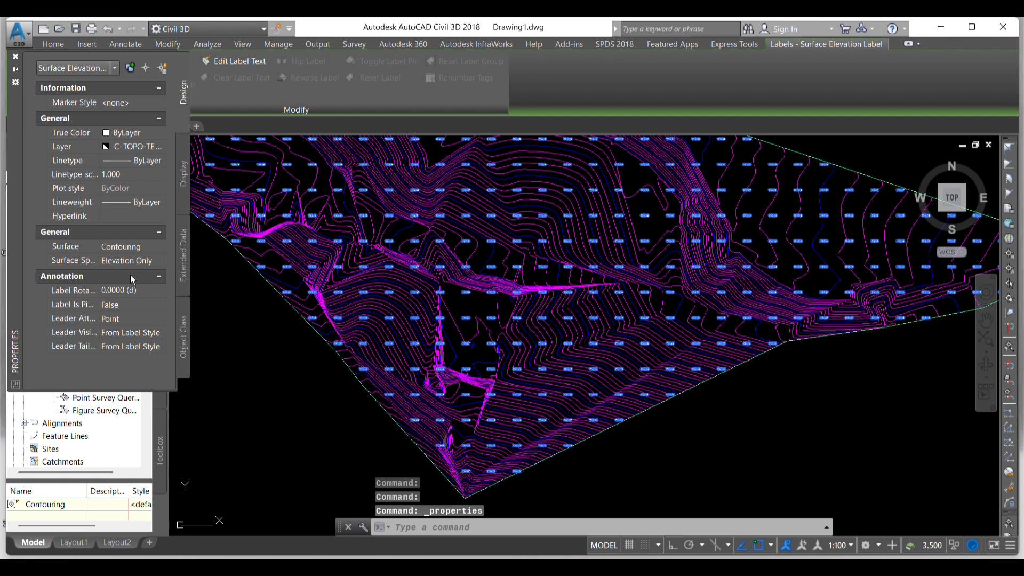
left_click(143, 291)
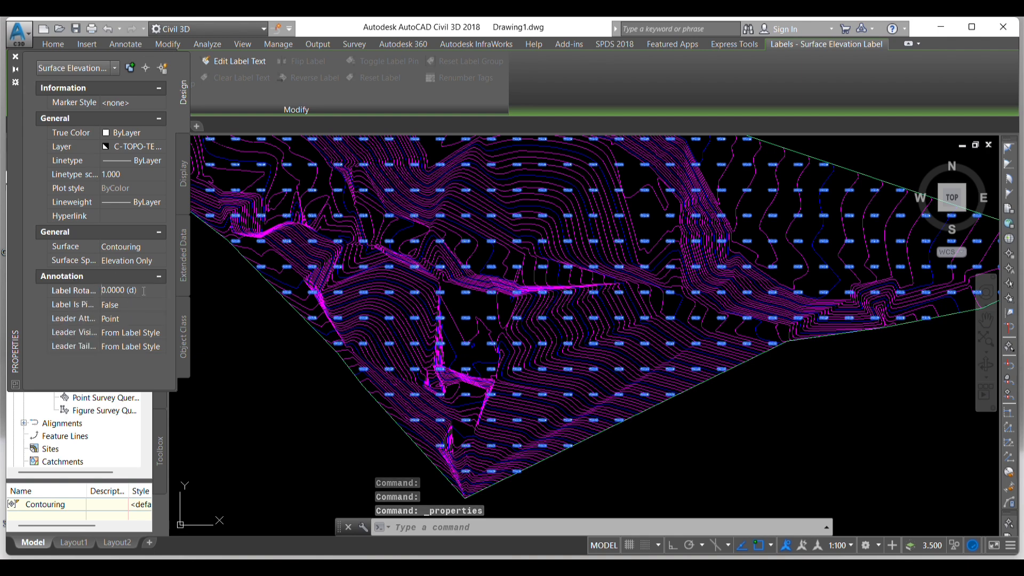
key("BackSpace")
key("BackSpace")
key("BackSpace")
key("BackSpace")
key("BackSpace")
key("BackSpace")
key("BackSpace")
key("BackSpace")
key("BackSpace")
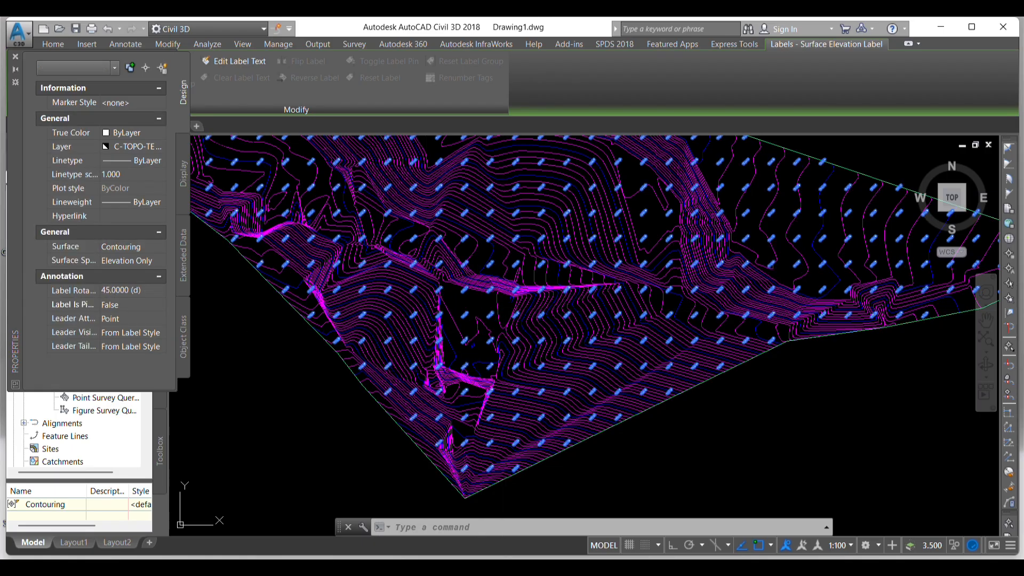
key("Escape")
key("Escape")
key("Escape")
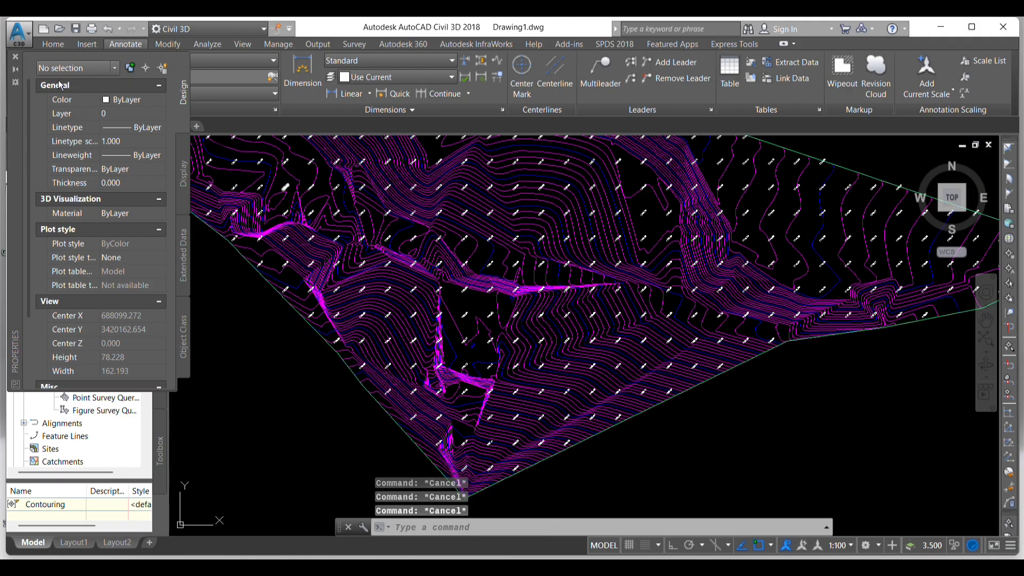
left_click(14, 57)
- Load the GRID Drawgrid(gg) application from the ALL LISP FILE folder with APPLOAD
scroll(515, 359, "down", 3)
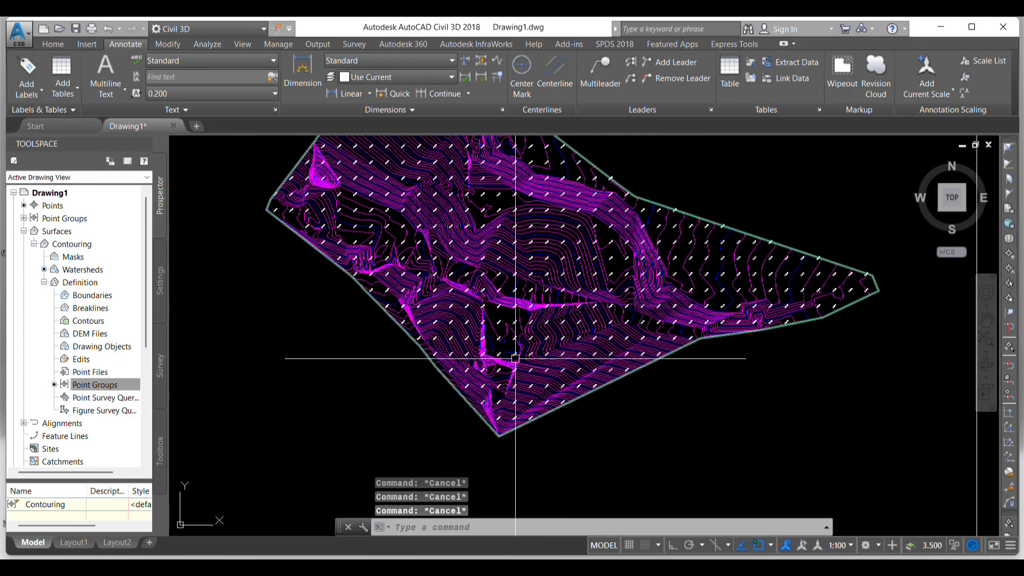
scroll(485, 384, "down", 2)
scroll(515, 300, "up", 3)
scroll(519, 306, "down", 3)
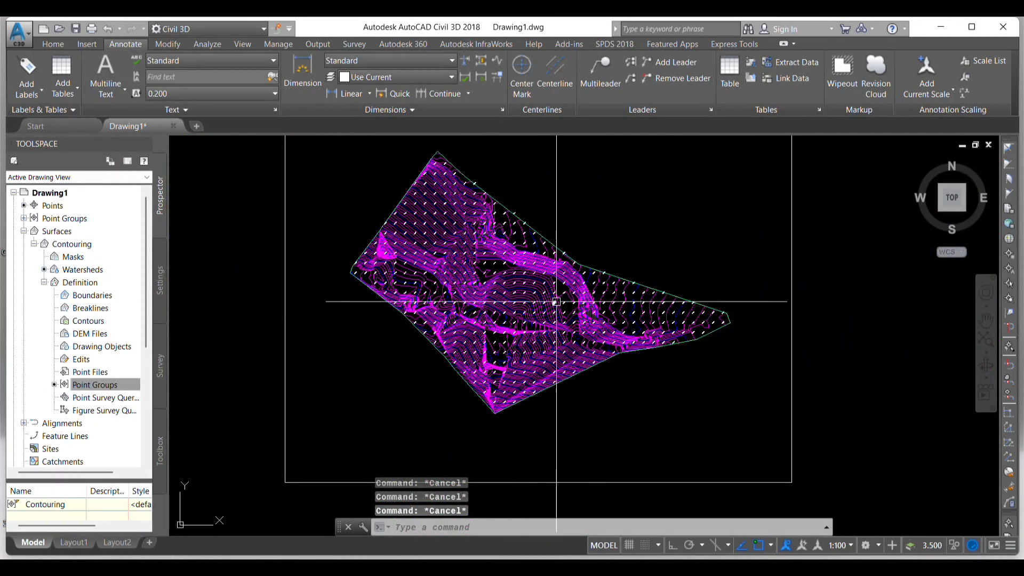
scroll(578, 303, "down", 2)
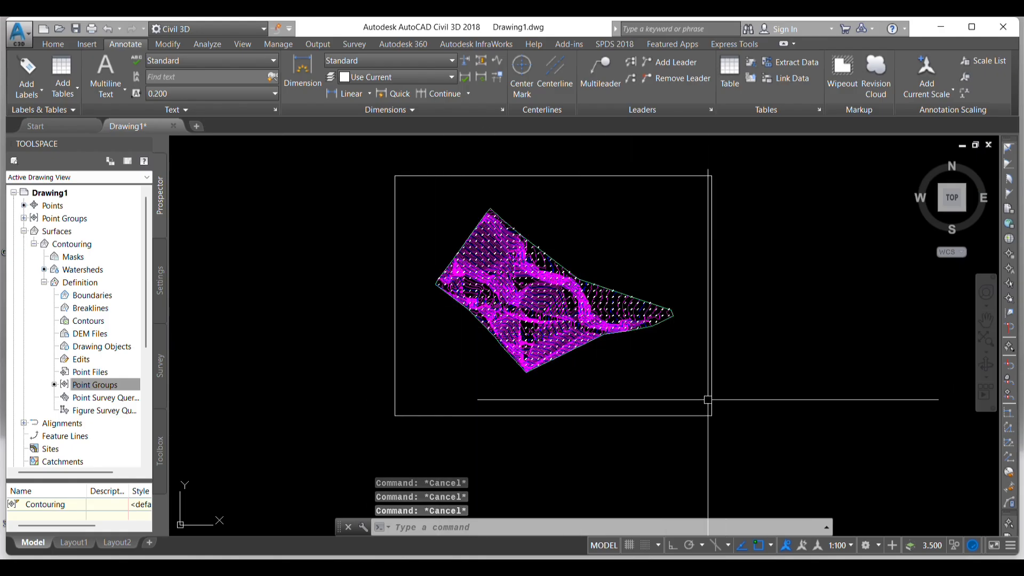
key("Escape")
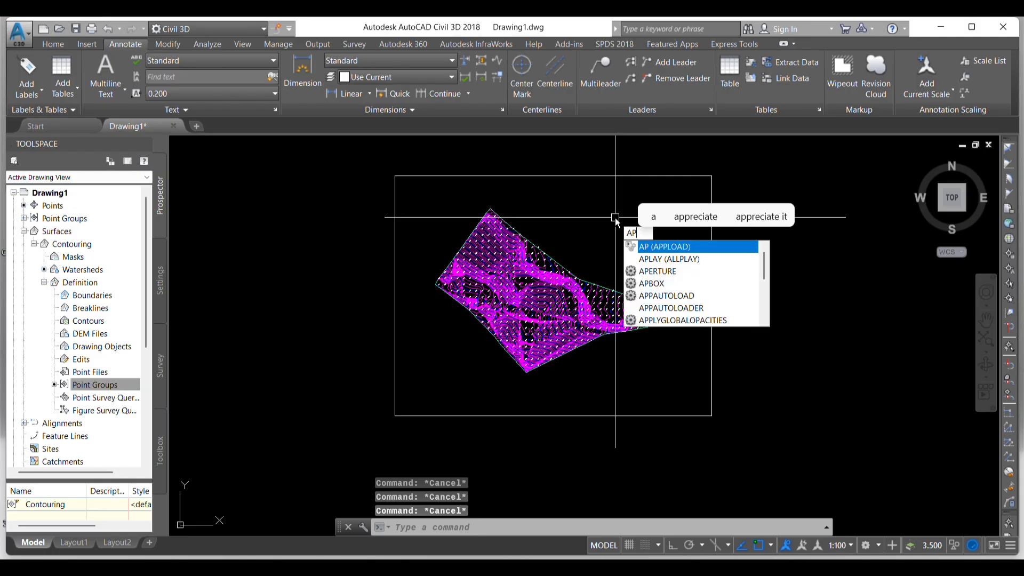
key("Return")
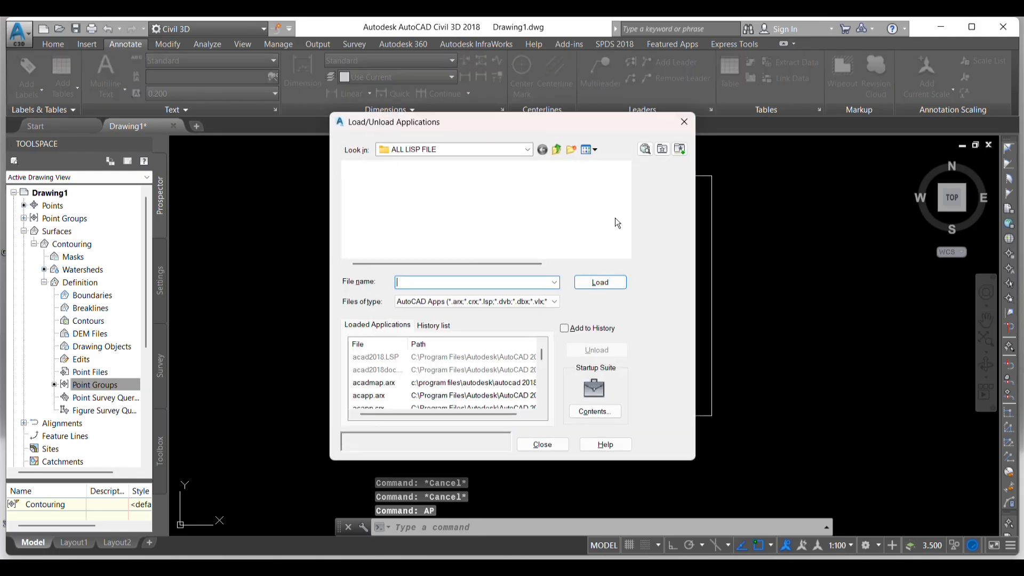
scroll(437, 225, "down", 1)
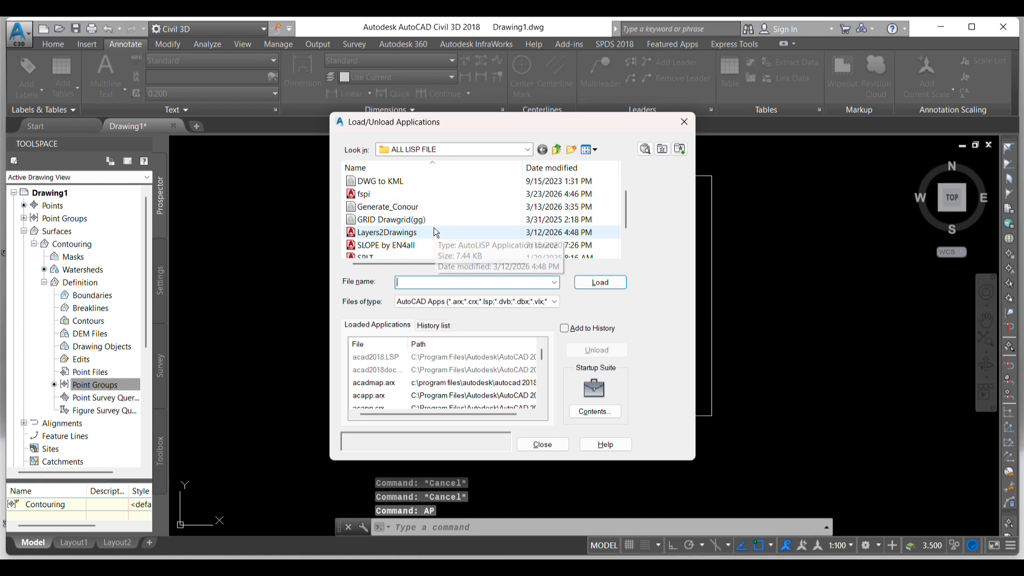
scroll(393, 234, "down", 1)
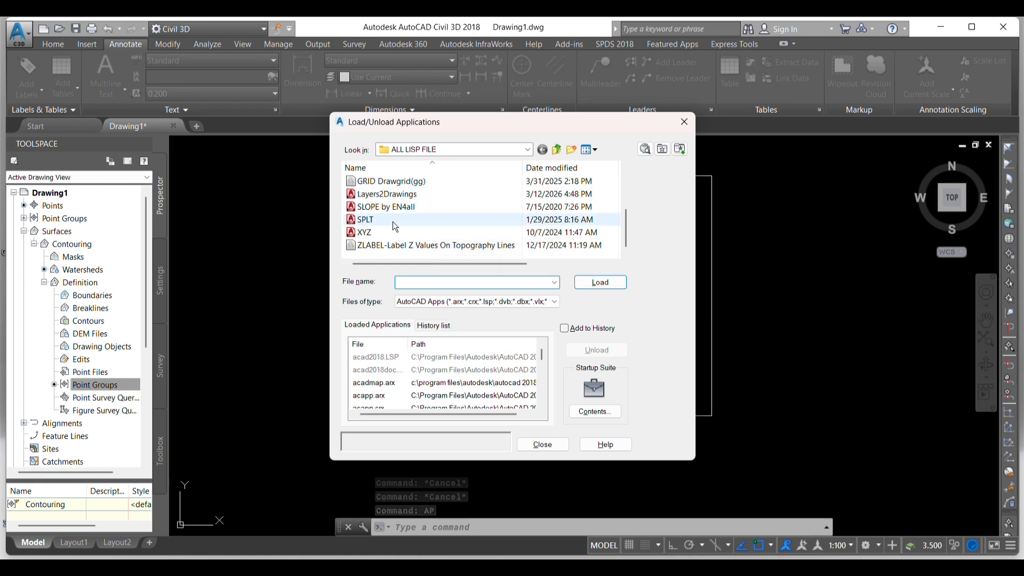
left_click(400, 184)
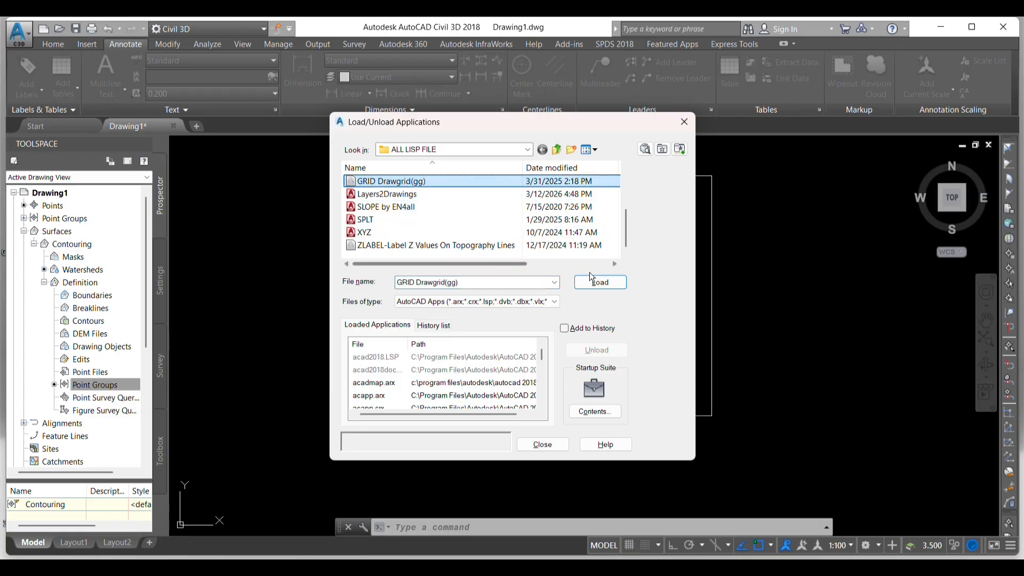
left_click(590, 279)
left_click(581, 330)
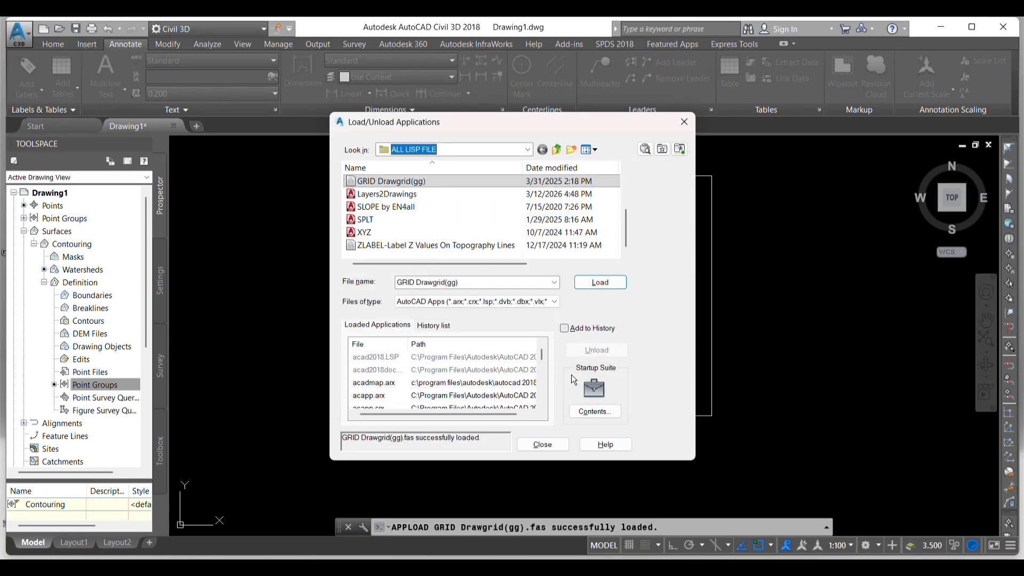
- Draw a coordinate grid with GG across the rectangular frame from lower-left to upper-right corner, using grid spacing 5 and text height 1
left_click(545, 446)
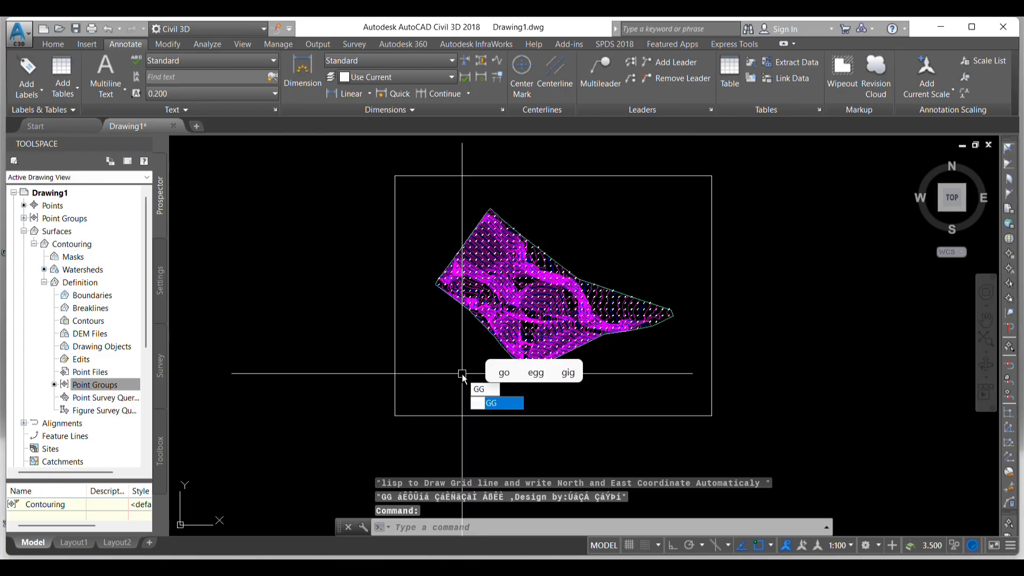
key("Return")
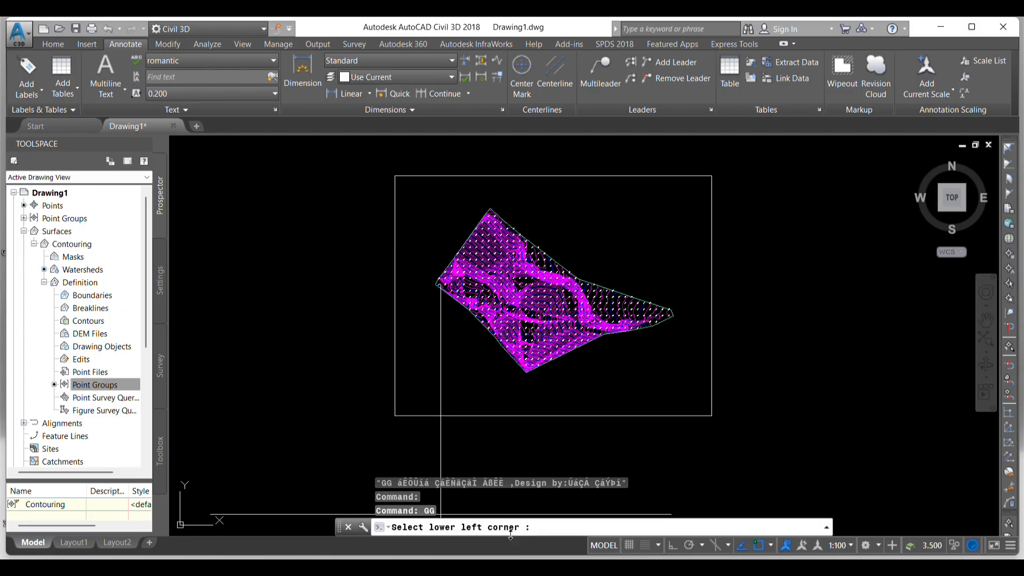
left_click(394, 416)
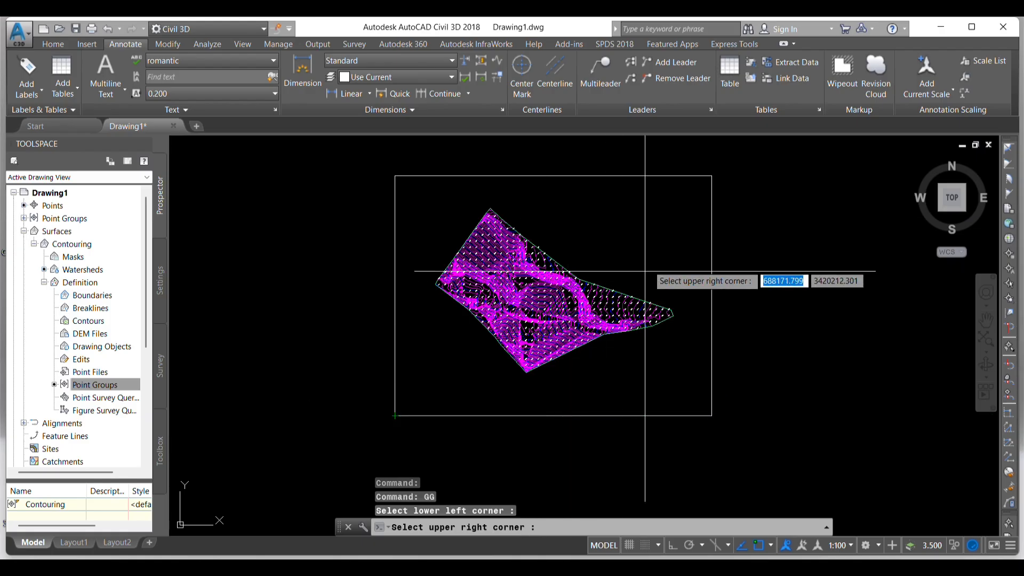
left_click(709, 177)
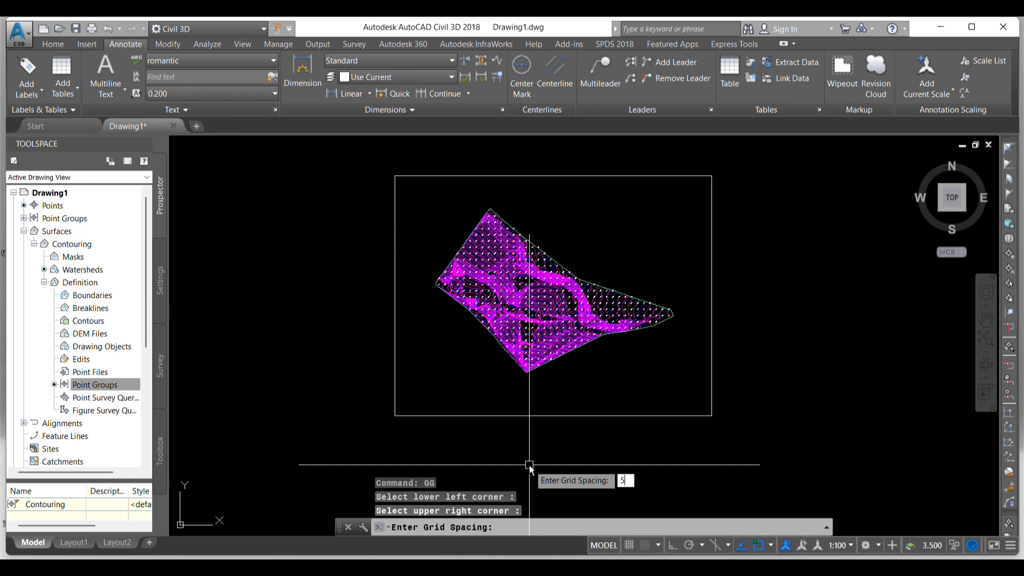
key("Return")
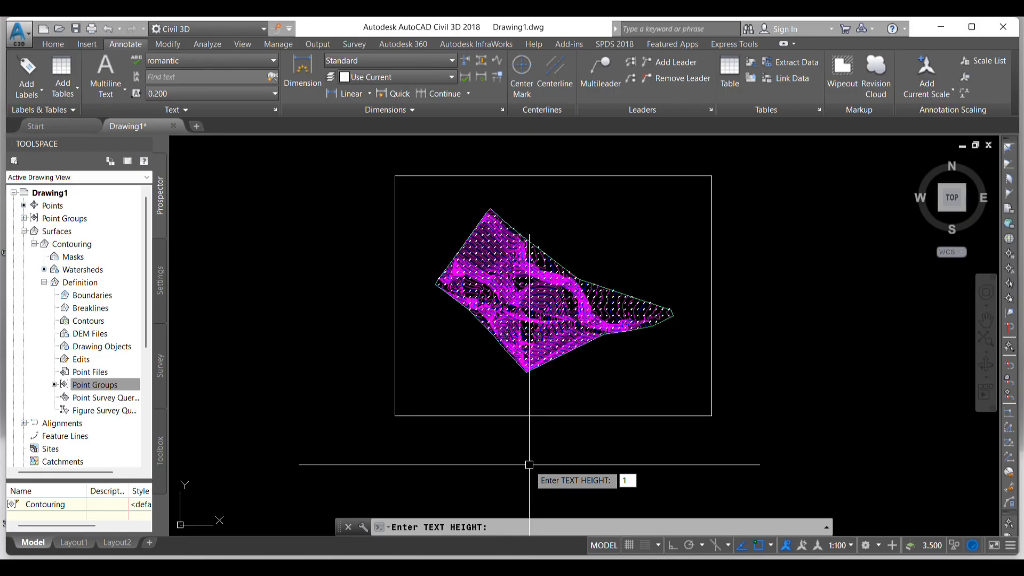
key("Return")
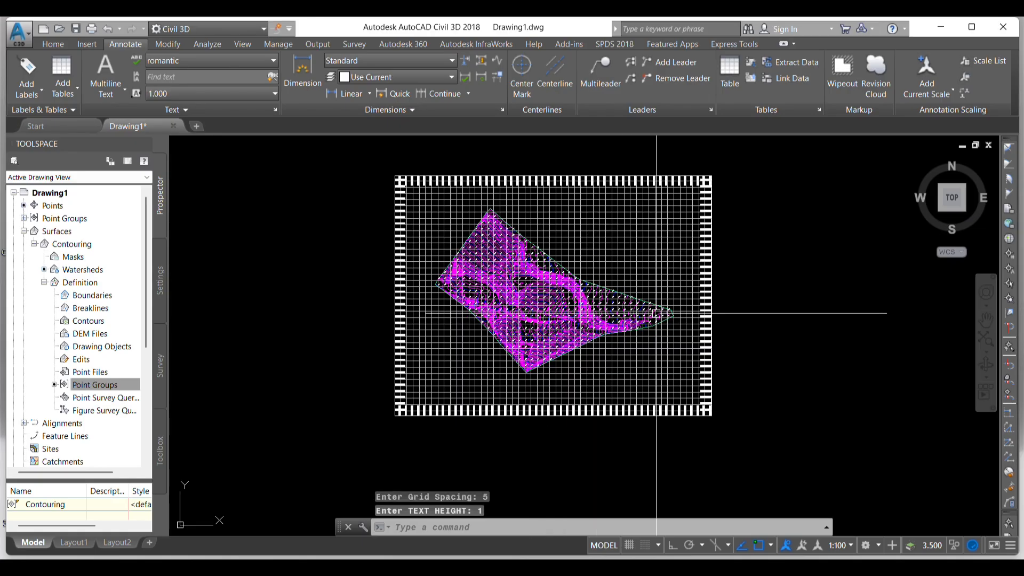
- Examine the coordinate grid lines and border coordinates over the surface and its rectangular frame
scroll(507, 317, "down", 2)
key("Escape")
key("Escape")
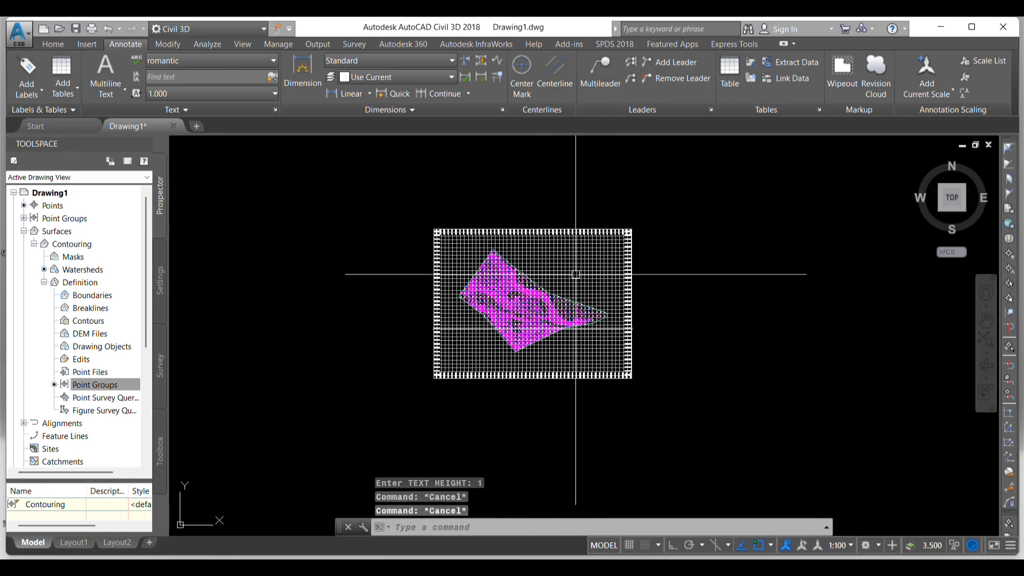
scroll(578, 275, "up", 4)
scroll(597, 267, "down", 2)
key("Escape")
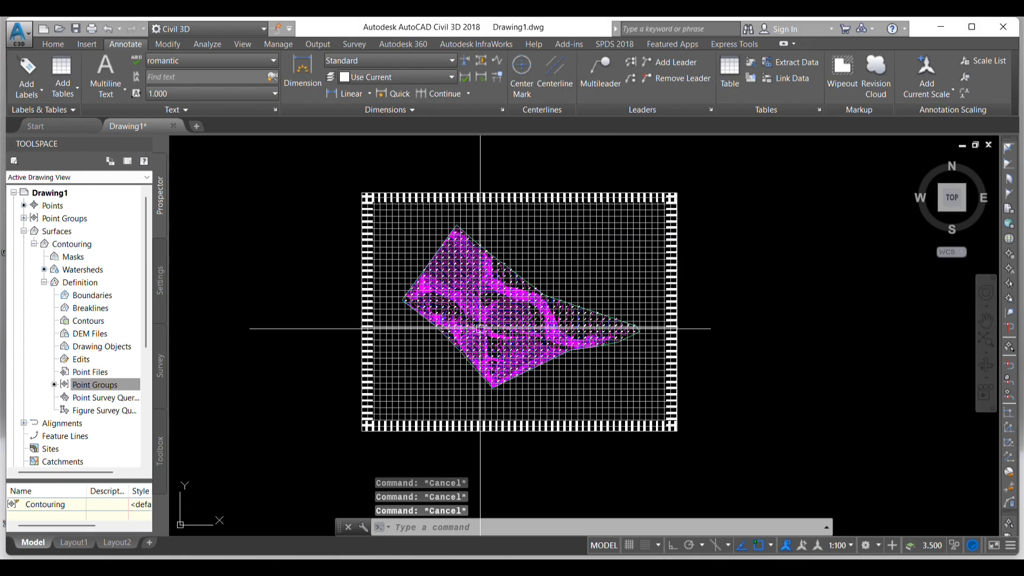
scroll(479, 316, "up", 2)
scroll(478, 317, "down", 2)
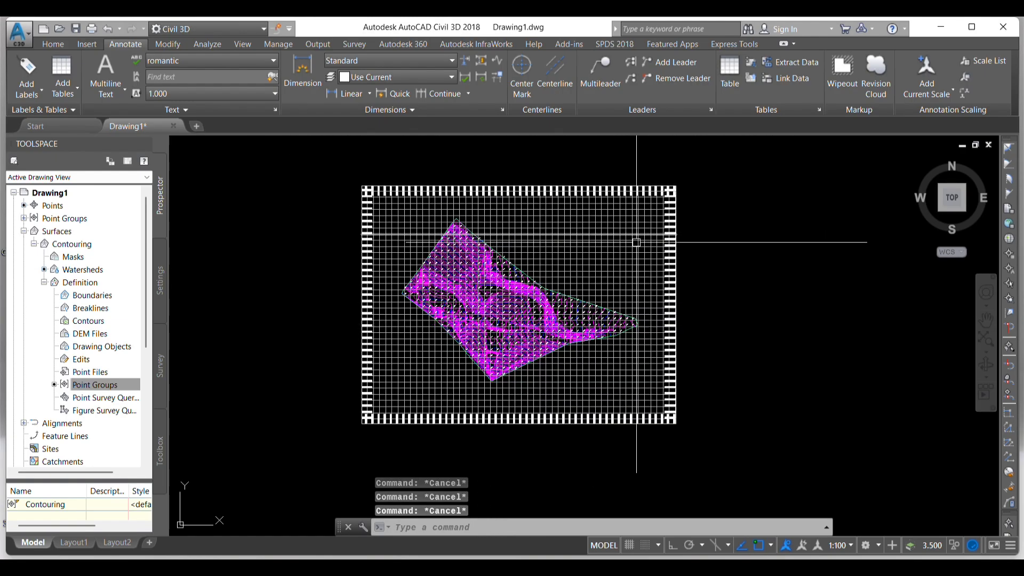
- Select all grid lines and coordinate texts with Select Similar, send them to the back of the display order, and deselect them
left_click(688, 261)
left_click(642, 218)
right_click(643, 217)
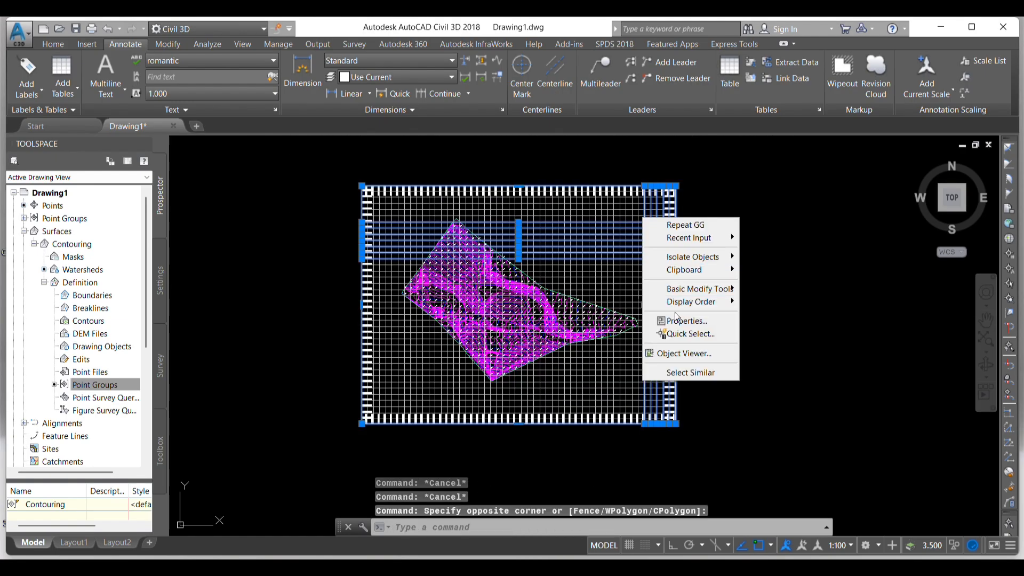
left_click(693, 374)
right_click(544, 296)
mouse_move(587, 380)
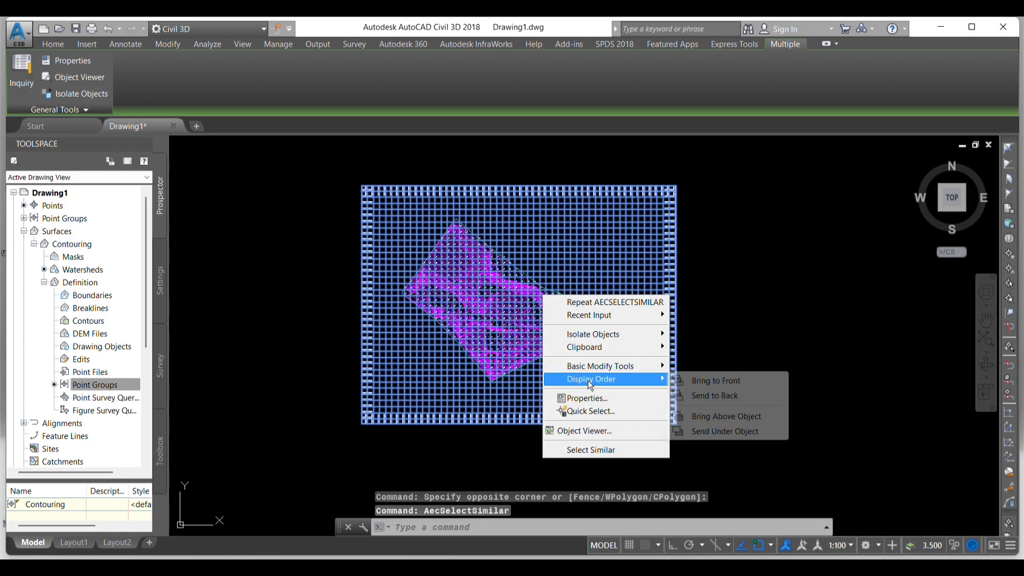
left_click(714, 396)
key("Escape")
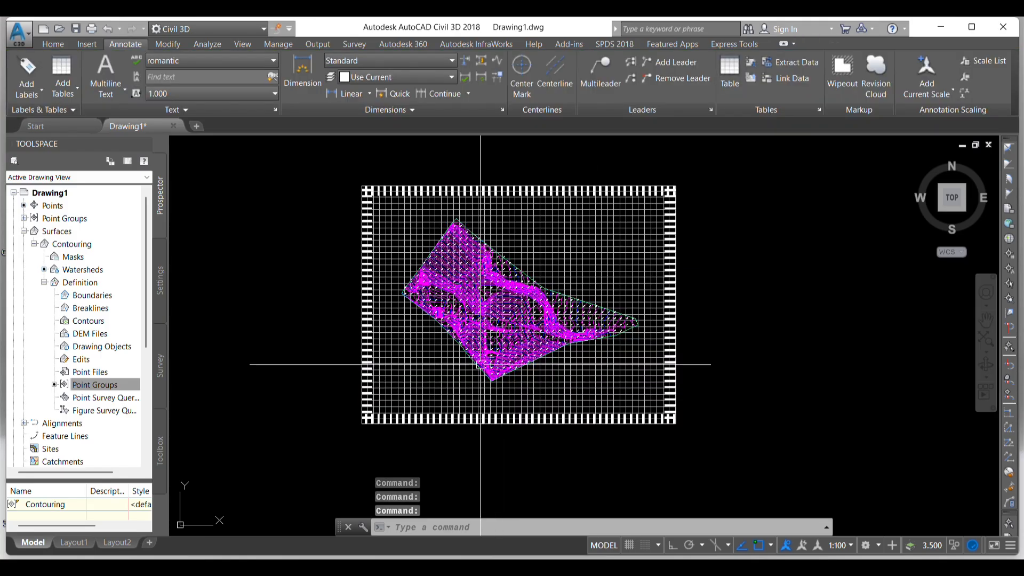
- Check how the spot elevation labels sit against the grid lines, over the whole surface and close up near its southern corner
scroll(473, 320, "up", 2)
scroll(539, 262, "down", 2)
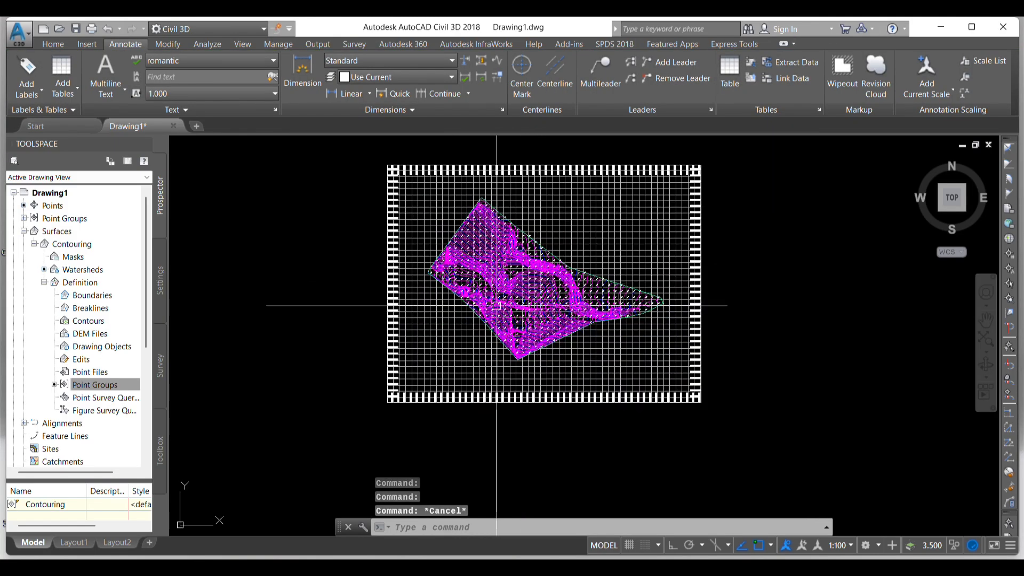
key("Escape")
scroll(506, 253, "up", 2)
scroll(508, 237, "down", 2)
key("Escape")
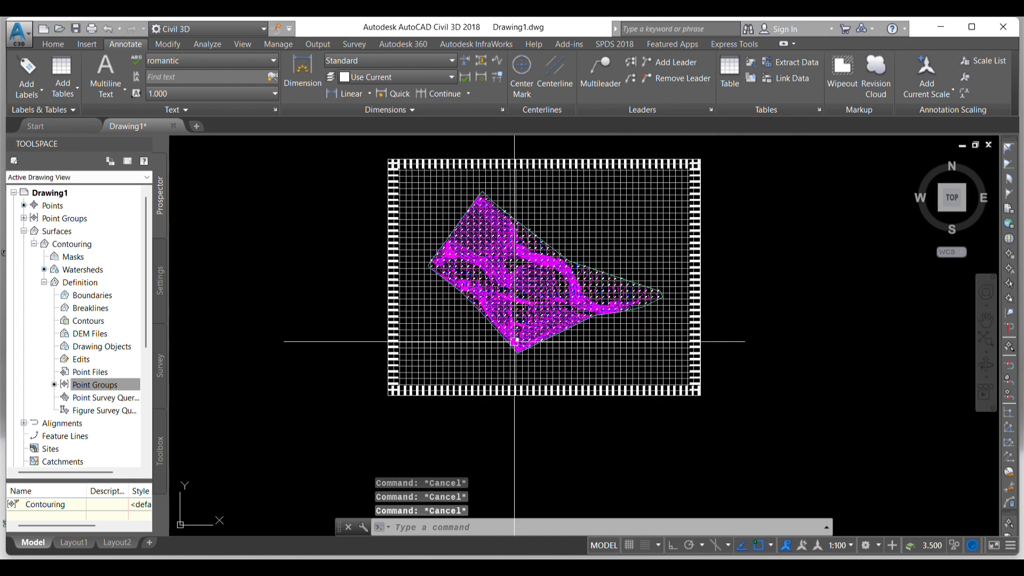
scroll(515, 343, "up", 4)
scroll(524, 372, "down", 2)
scroll(524, 374, "up", 2)
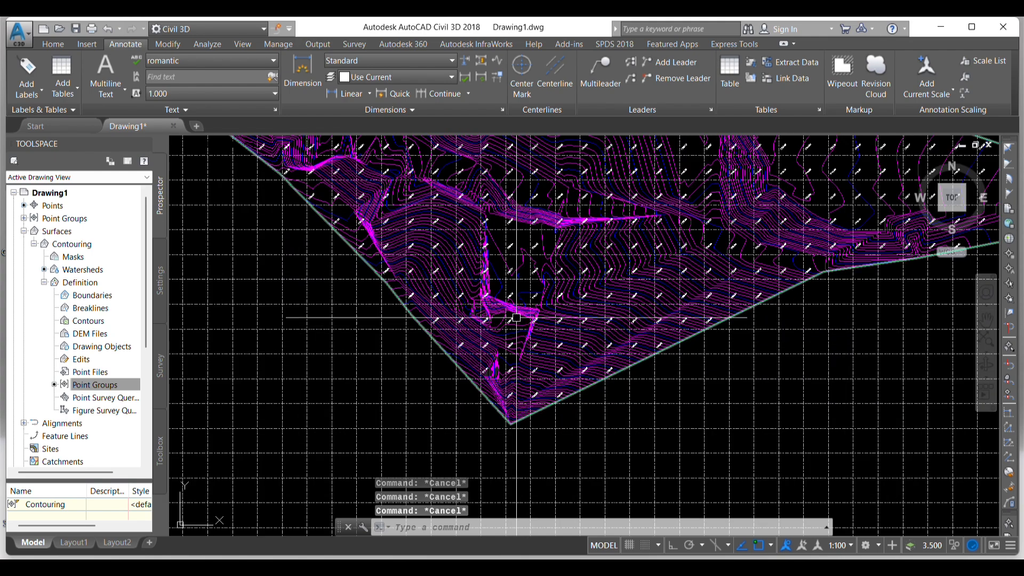
scroll(510, 293, "up", 2)
scroll(509, 292, "up", 2)
- Select all similar spot elevation labels and move them diagonally down-left from a label's centre to the nearby grid intersection
left_click(507, 289)
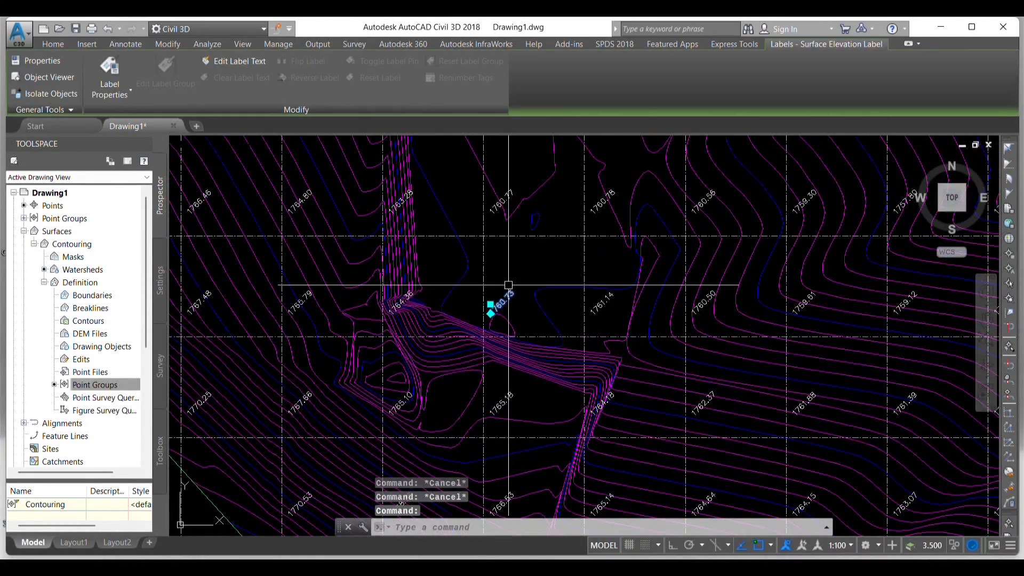
right_click(508, 286)
left_click(557, 552)
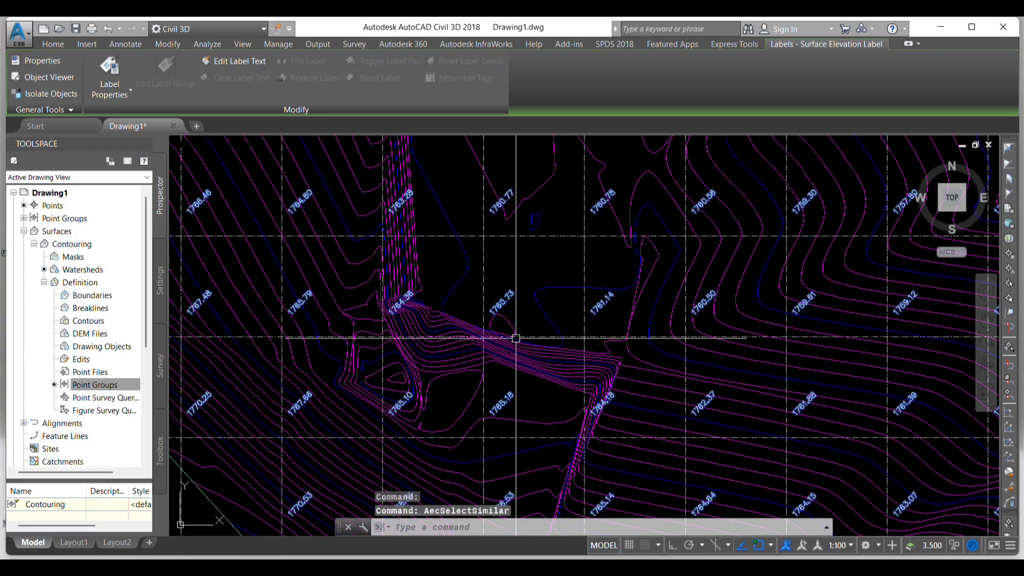
scroll(508, 284, "down", 4)
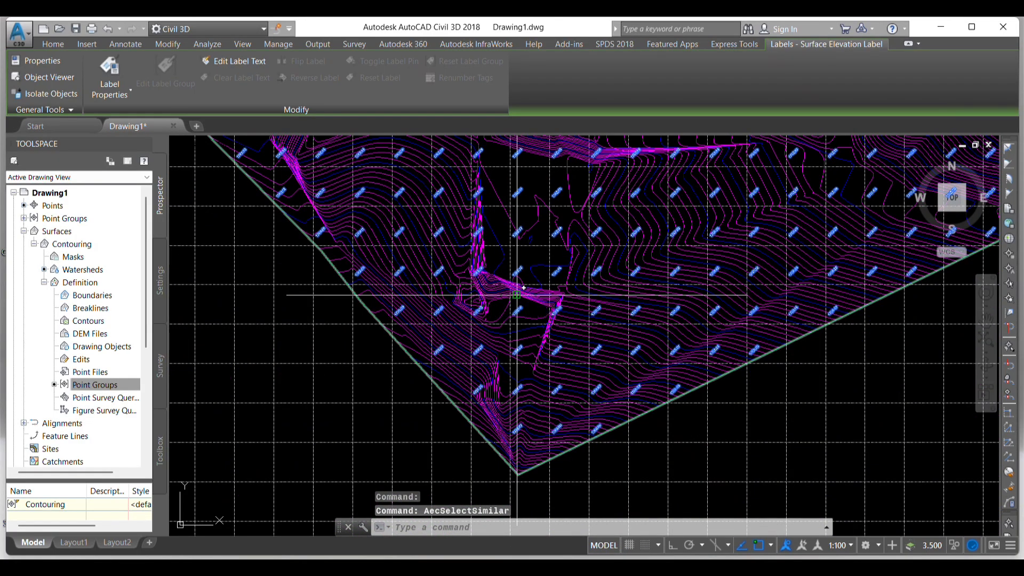
type("m")
key("Return")
scroll(488, 405, "down", 4)
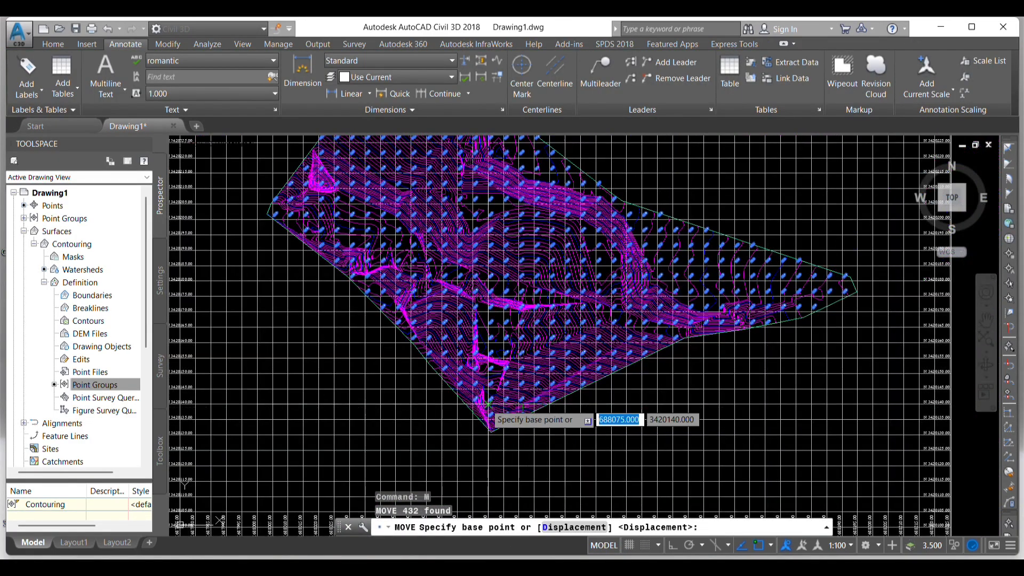
scroll(486, 404, "up", 8)
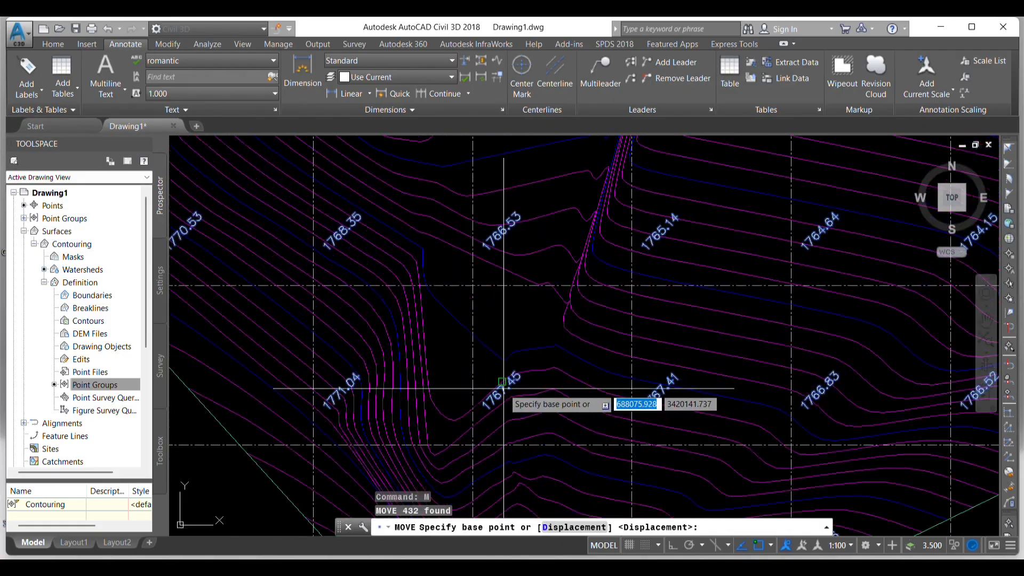
left_click(502, 384)
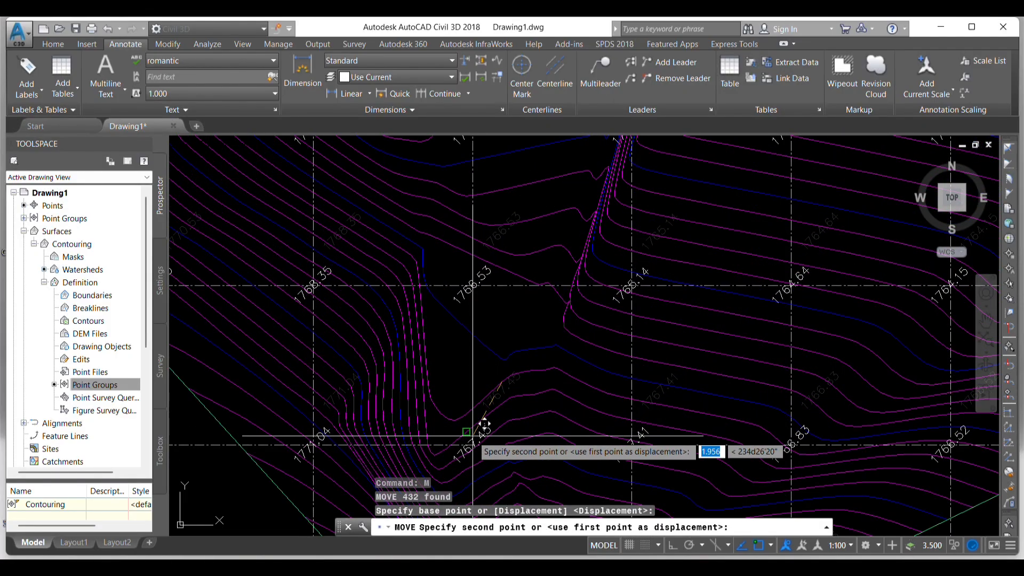
left_click(483, 427)
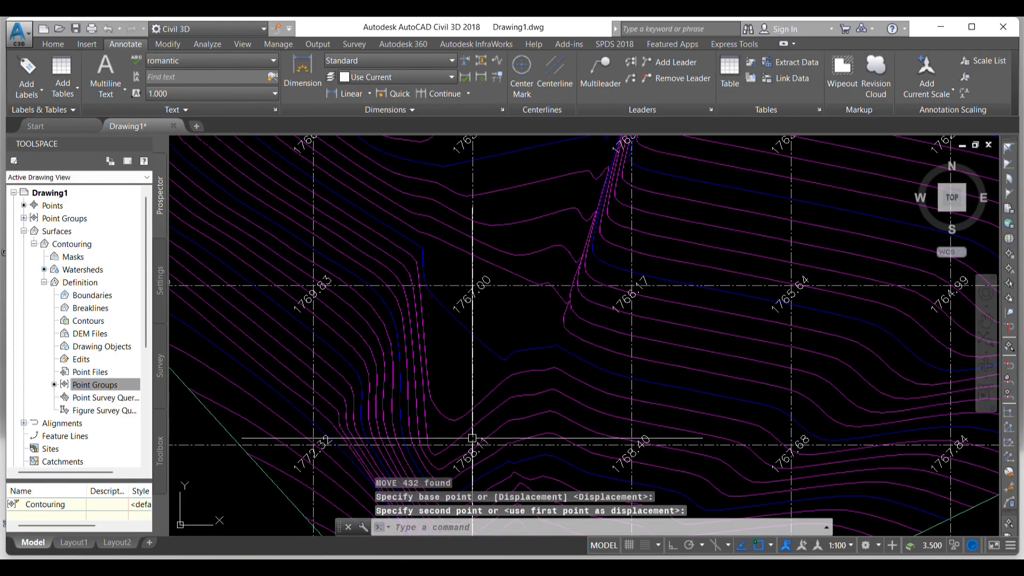
scroll(528, 334, "down", 4)
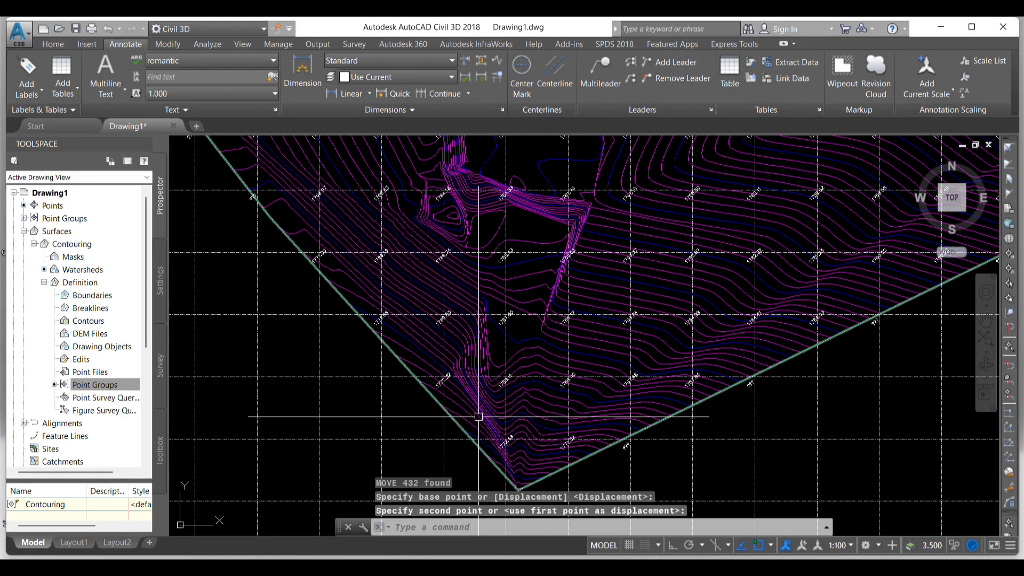
- Reselect all similar spot elevation labels and fine-tune their position by moving them from the label's middle to the exact grid line intersection
scroll(543, 349, "up", 6)
left_click(565, 289)
right_click(570, 288)
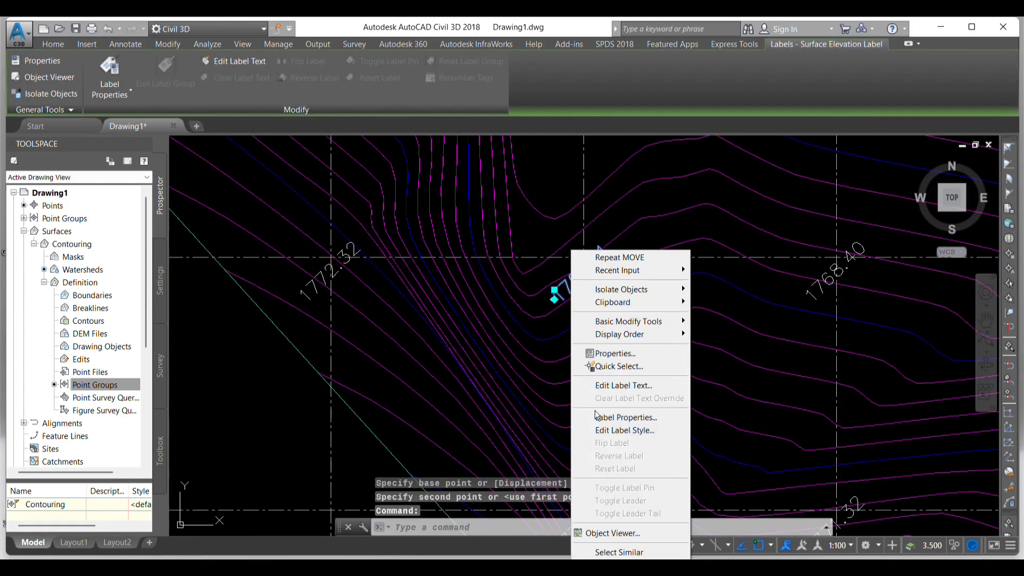
left_click(613, 550)
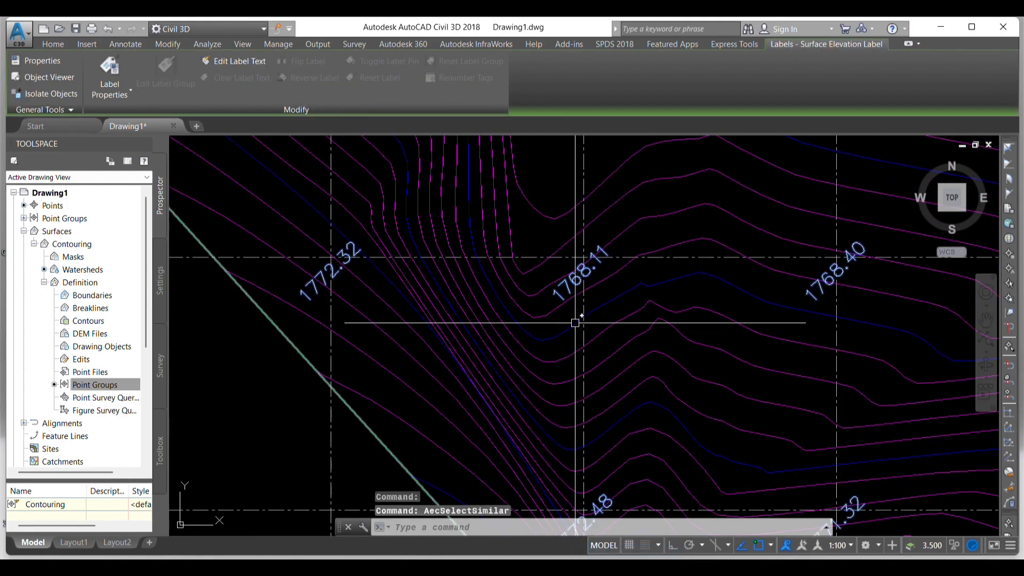
type("m")
key("Return")
scroll(576, 280, "up", 1)
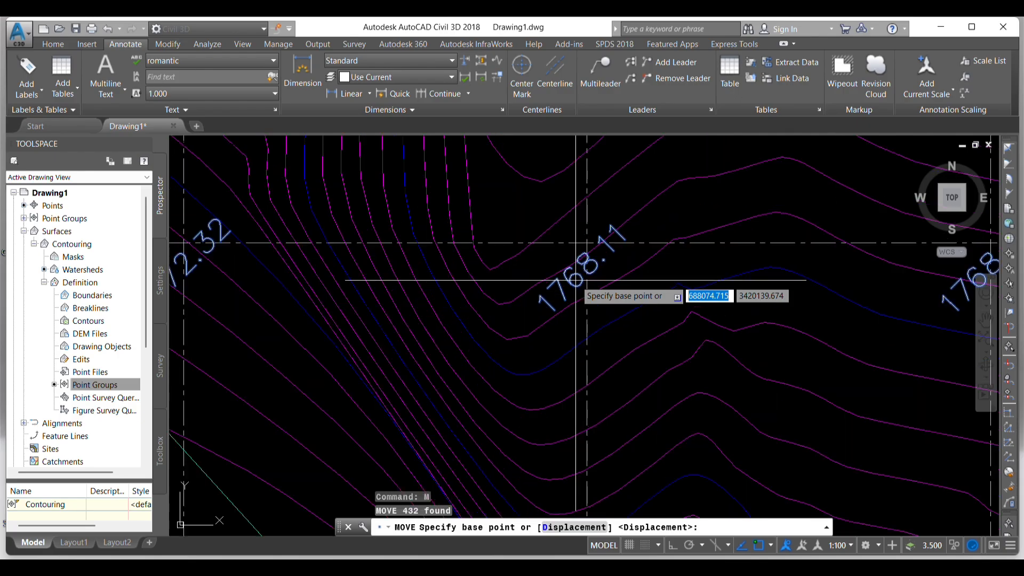
left_click(576, 280)
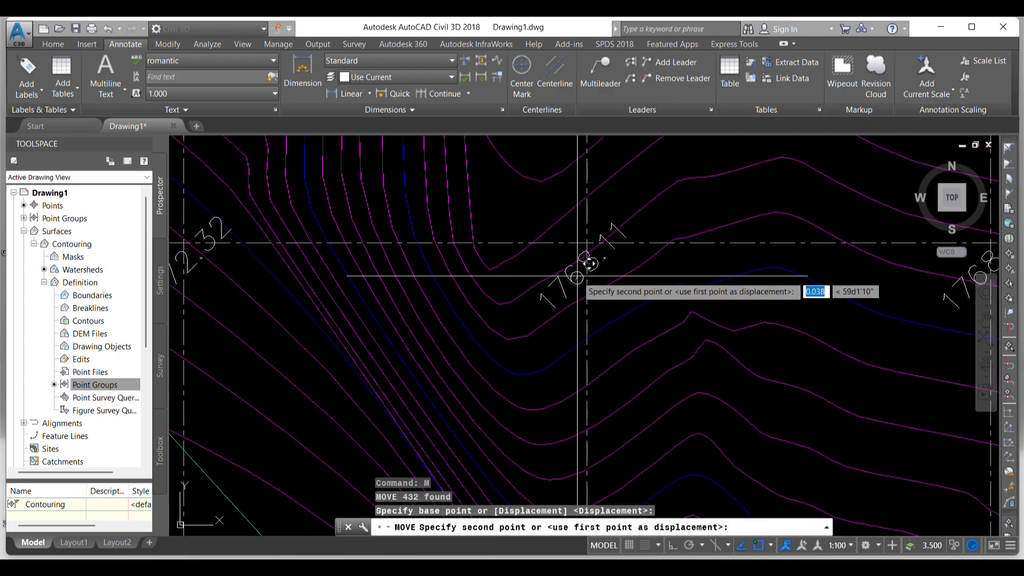
left_click(586, 245)
scroll(507, 299, "down", 5)
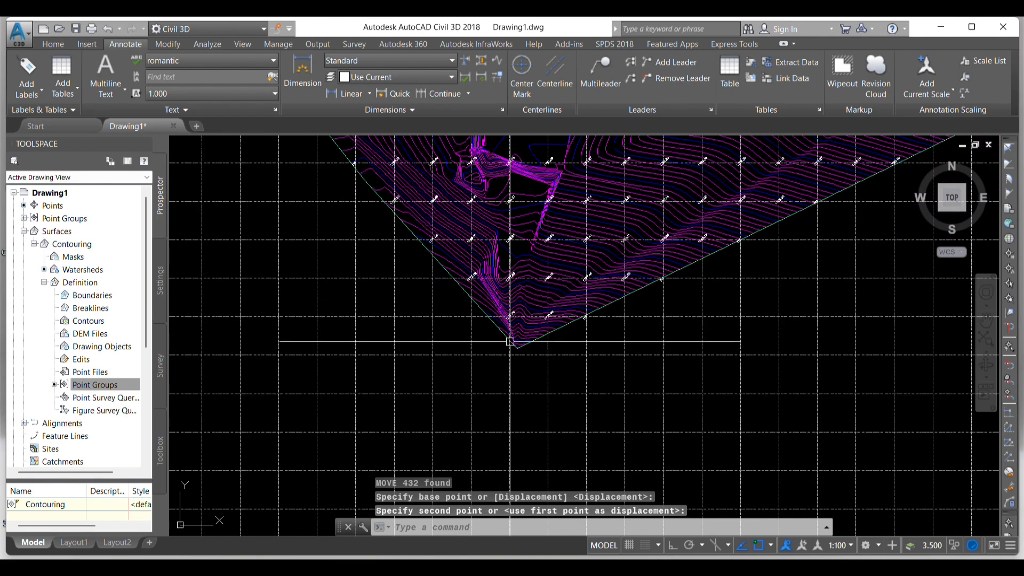
- Examine the finished drawing with its coordinate grid and spot elevation labels, as a whole and close up in the surface's middle
scroll(510, 341, "down", 5)
key("Escape")
key("Escape")
key("Escape")
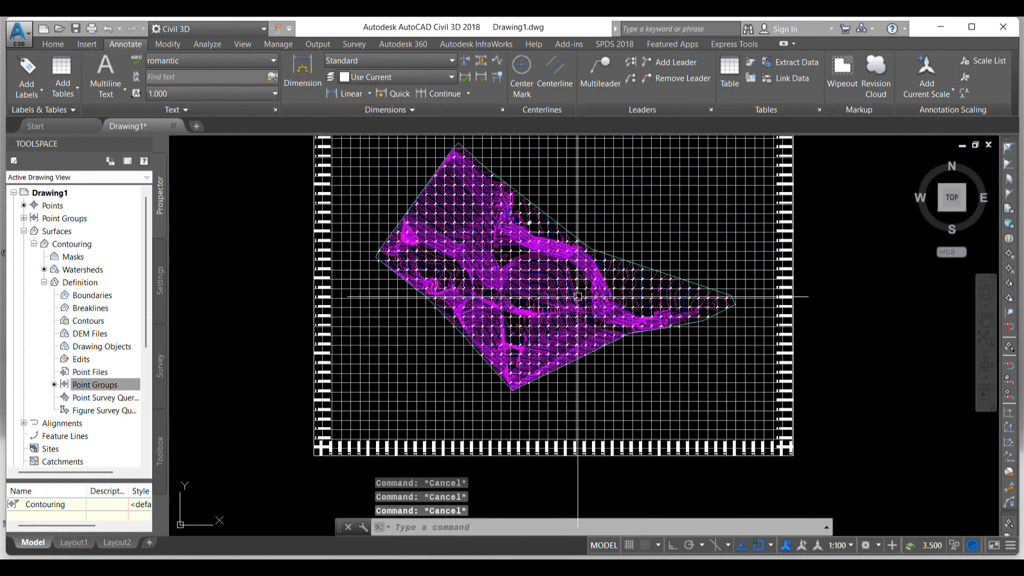
scroll(539, 418, "down", 3)
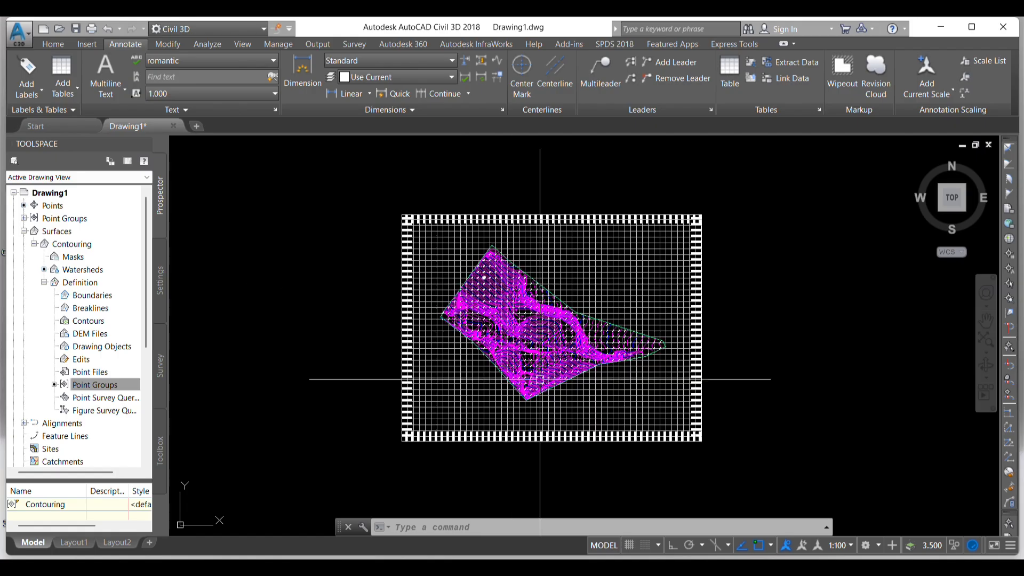
key("Escape")
key("Escape")
key("Escape")
scroll(495, 210, "down", 2)
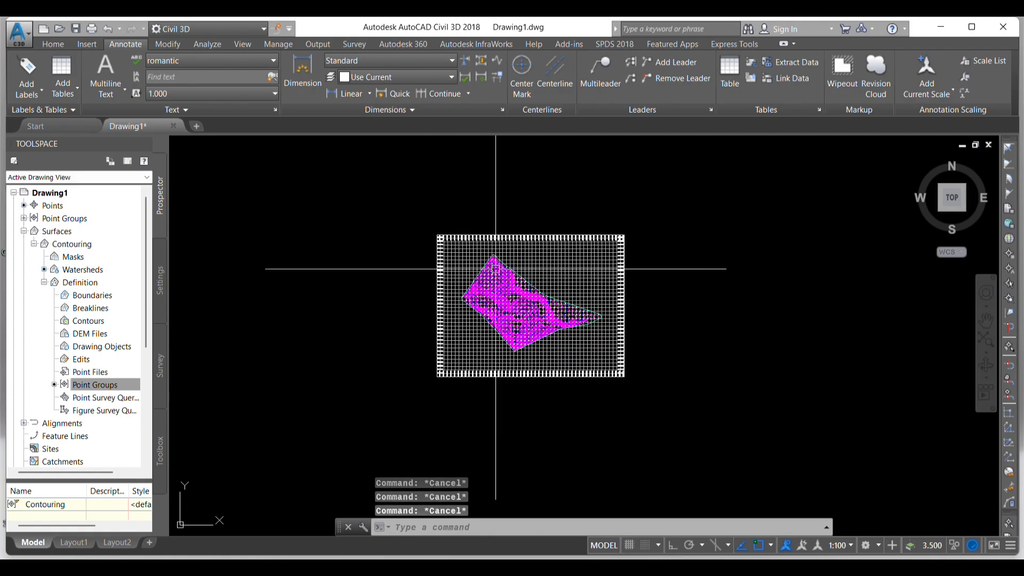
scroll(516, 310, "up", 4)
scroll(501, 312, "down", 4)
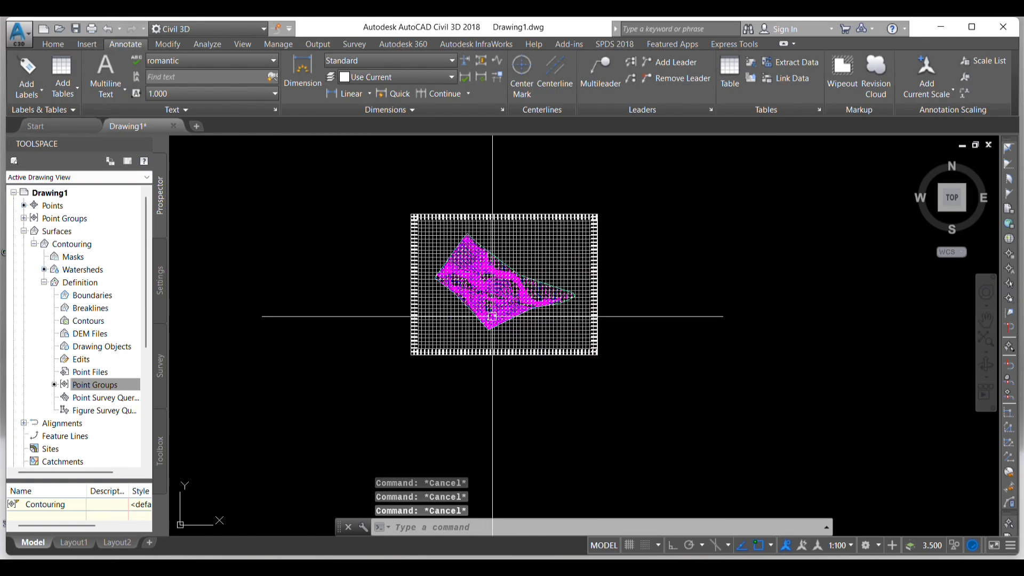
scroll(484, 309, "up", 4)
scroll(560, 320, "down", 3)
scroll(549, 297, "up", 4)
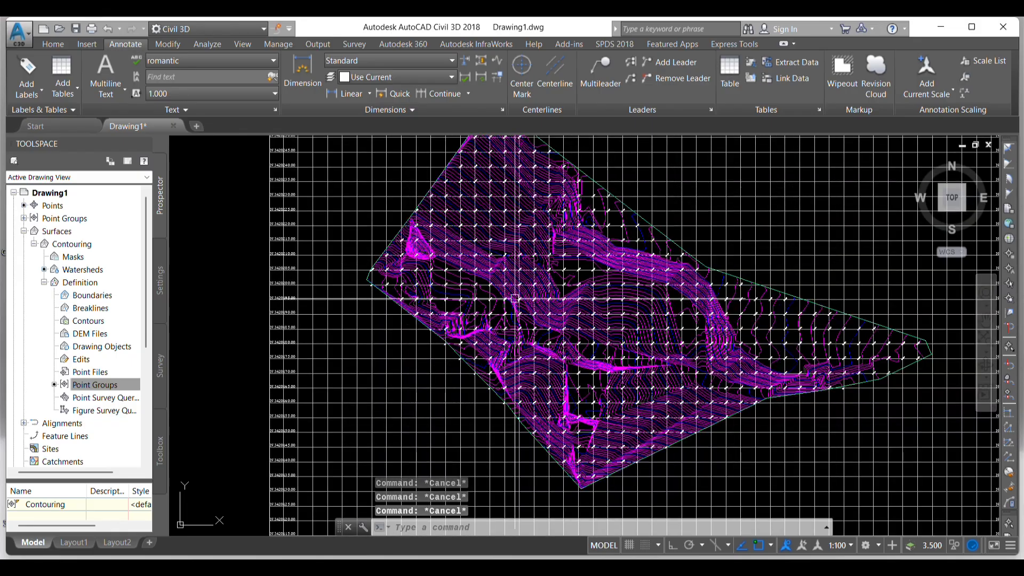
scroll(465, 295, "down", 2)
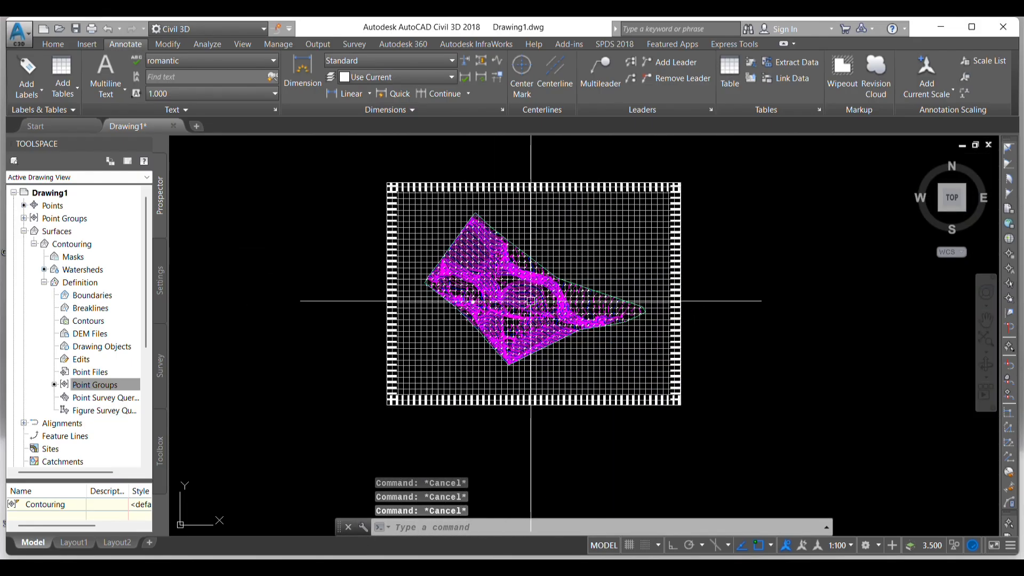
scroll(490, 277, "up", 5)
scroll(490, 277, "up", 5)
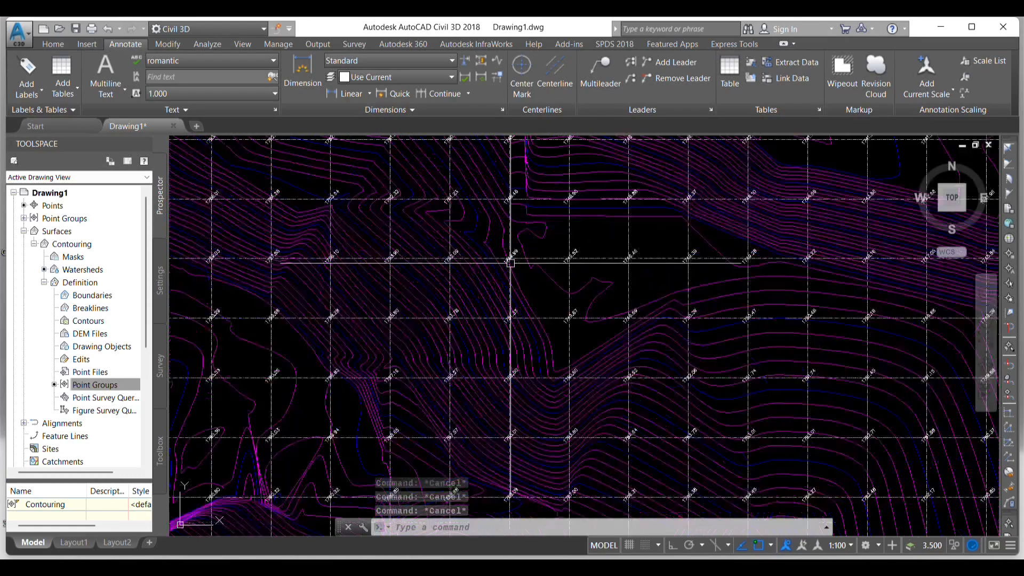
- Review the contoured surface within its full coordinate grid frame, checking the overall layout from the contours out to the border
scroll(646, 288, "down", 5)
scroll(646, 288, "down", 10)
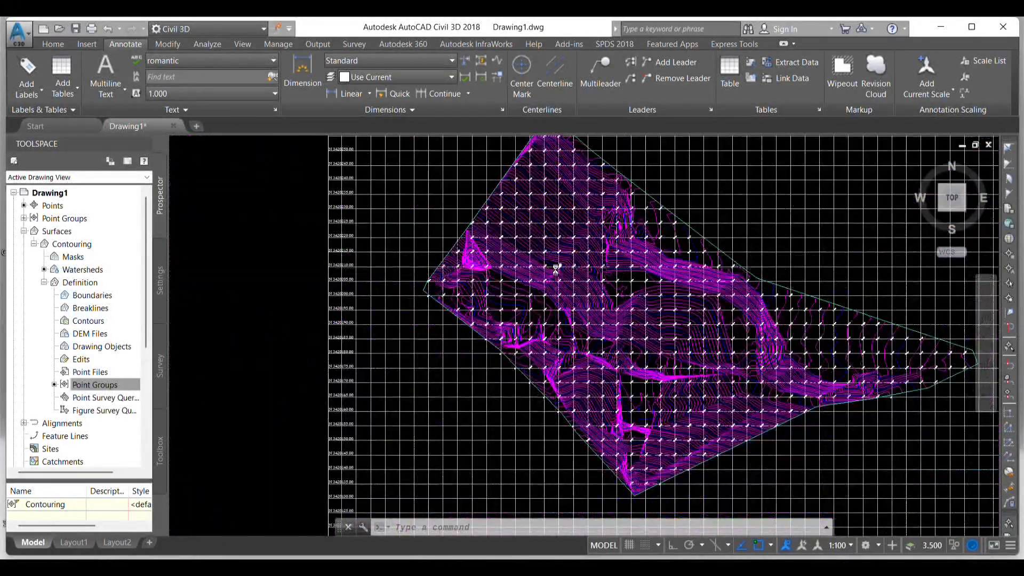
key("Escape")
key("Escape")
key("Escape")
scroll(498, 297, "up", 10)
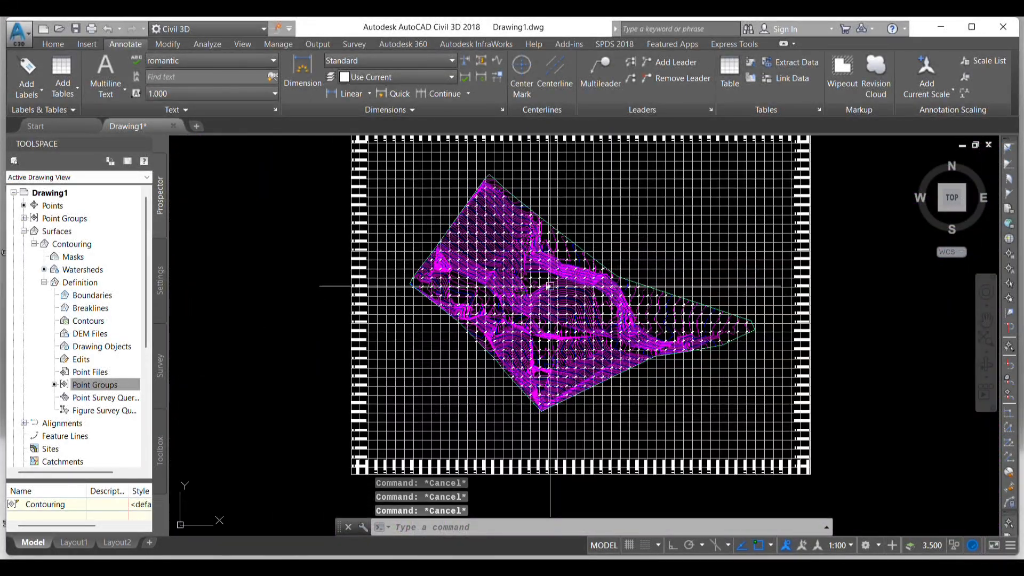
scroll(499, 297, "down", 10)
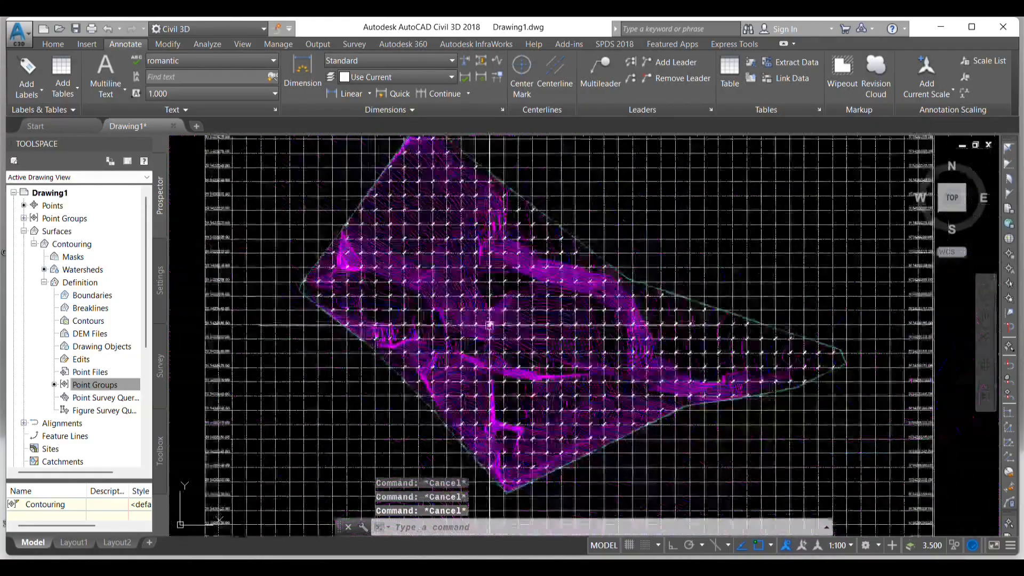
scroll(556, 340, "down", 3)
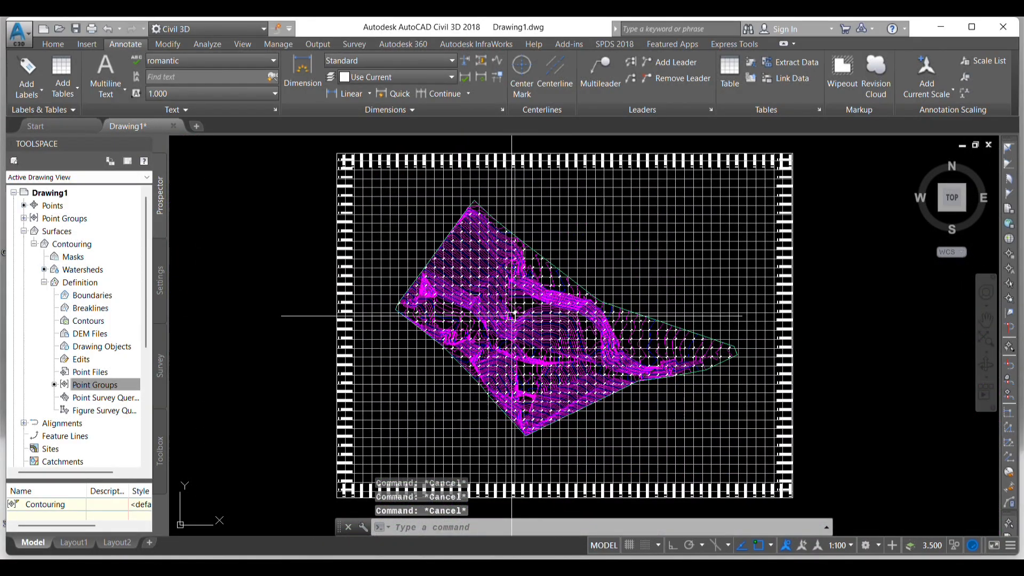
scroll(520, 318, "down", 2)
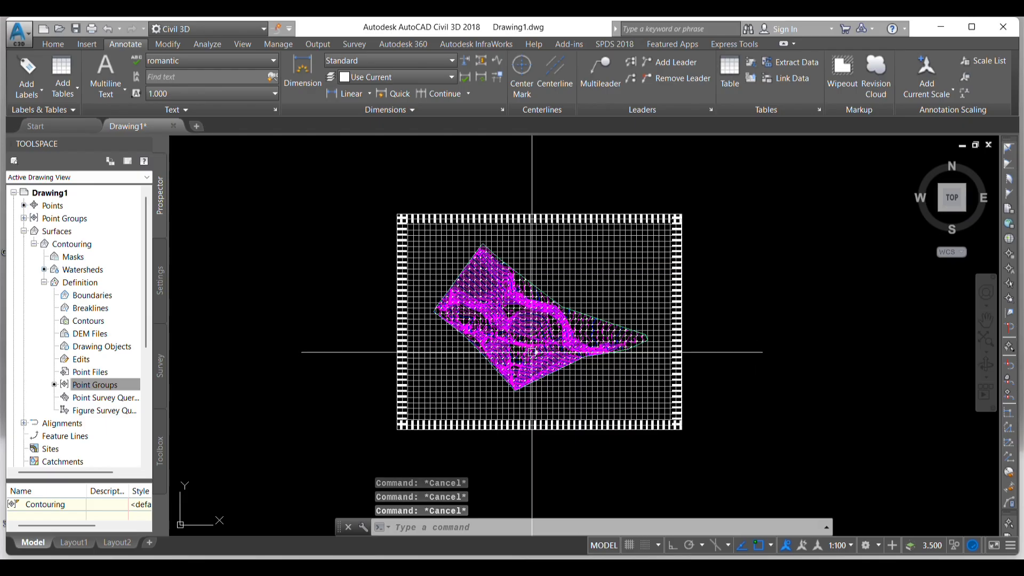
- Save the drawing to the Desktop as an AutoCAD 2018 drawing named contouring
key("ctrl+s")
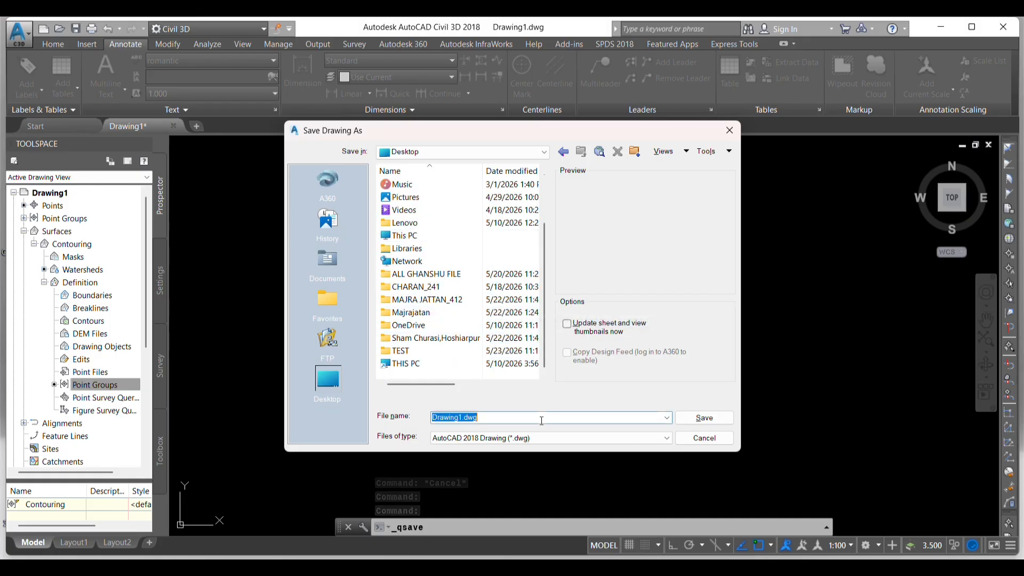
key("Caps_Lock")
type("V")
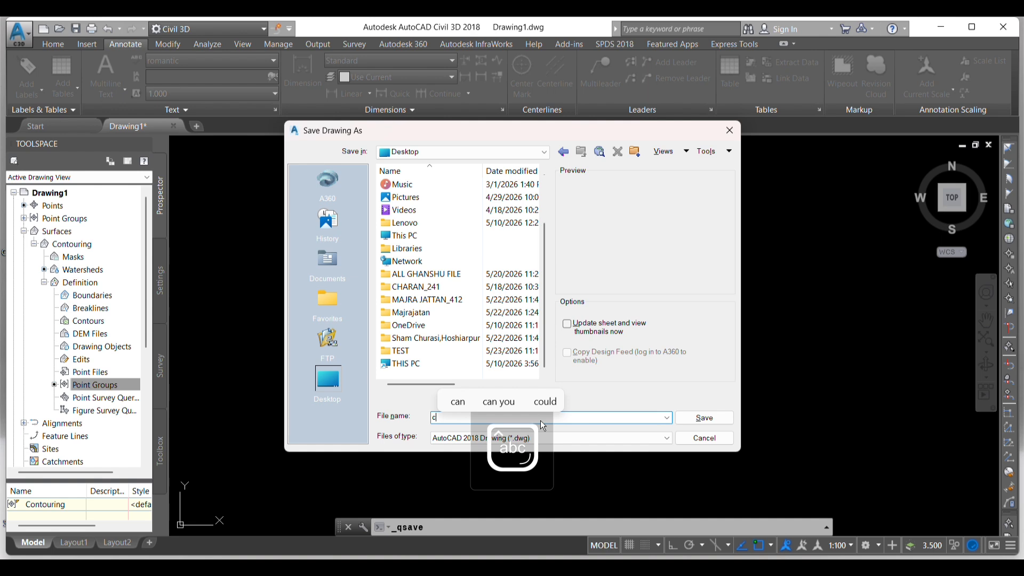
type("onto")
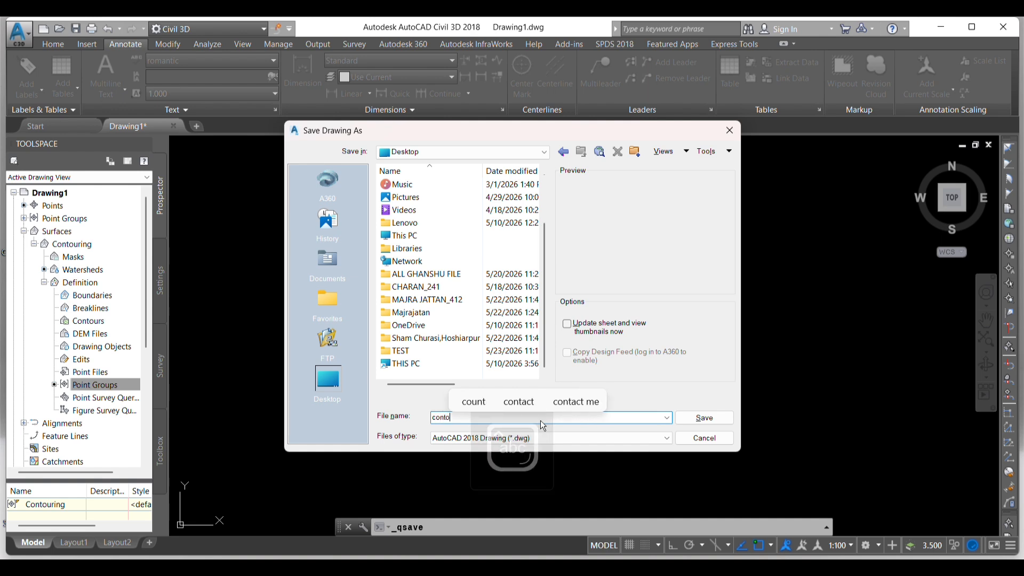
type("uring")
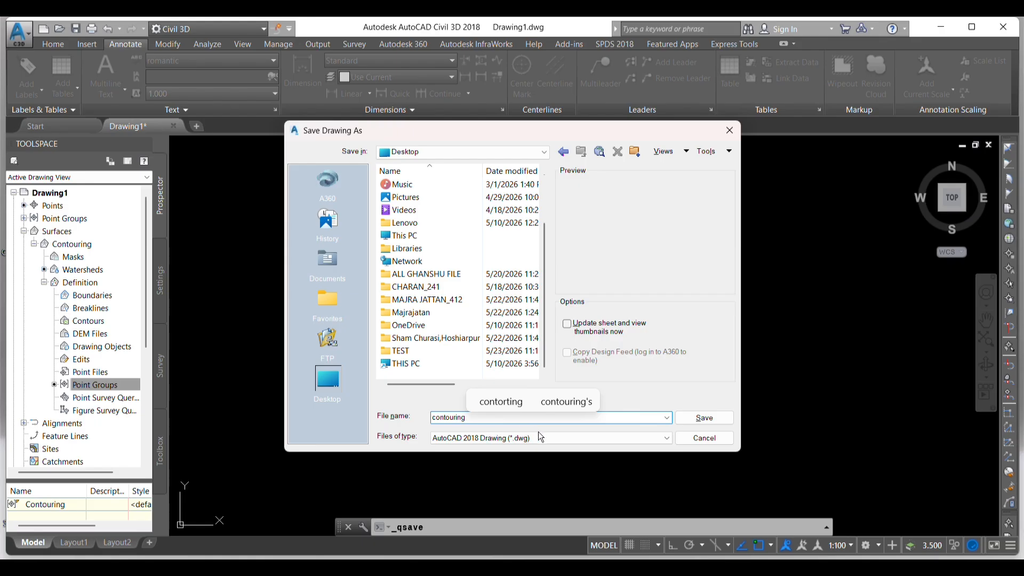
left_click(705, 417)
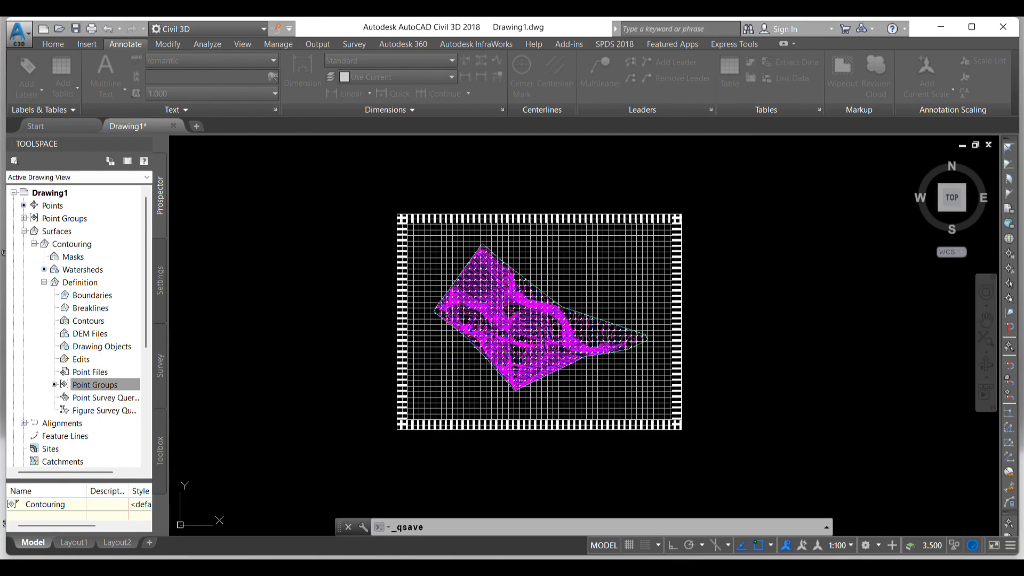
key("Escape")
key("Escape")
key("Escape")
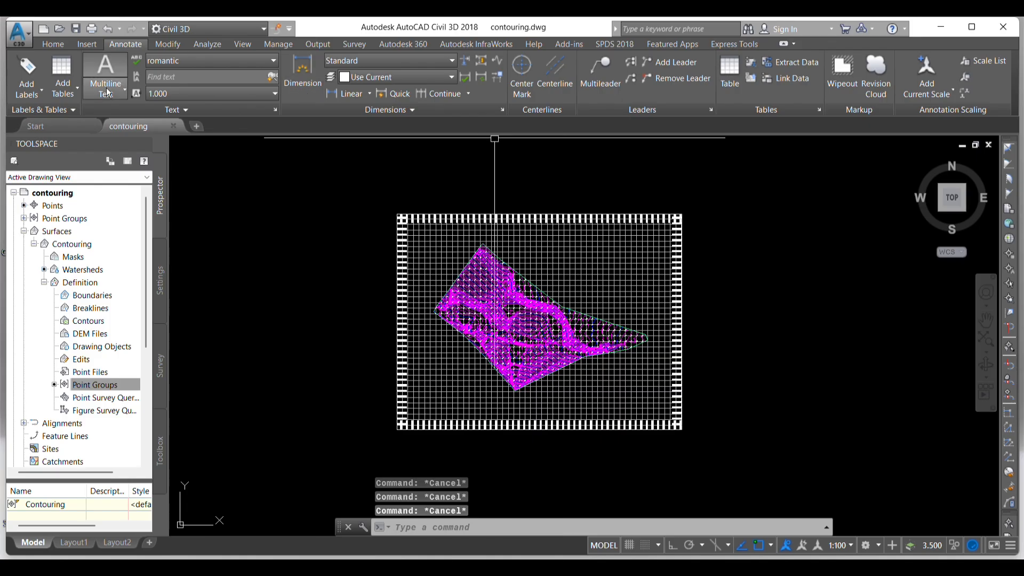
- Export the current Civil 3D drawing to AutoCAD DWG format in E:\Desktop with the file name prefix ACAD-
left_click(19, 40)
left_click(19, 40)
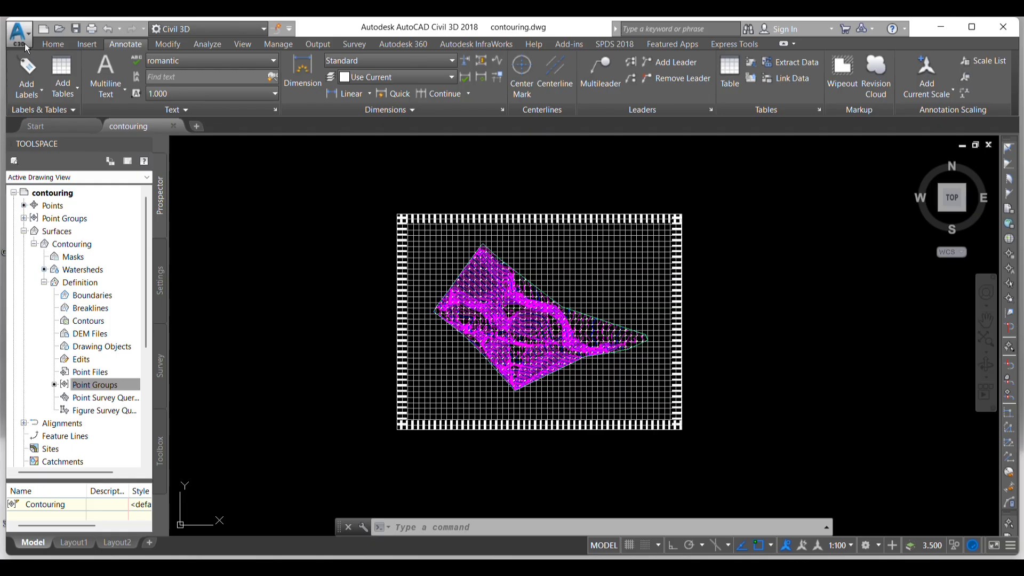
left_click(23, 40)
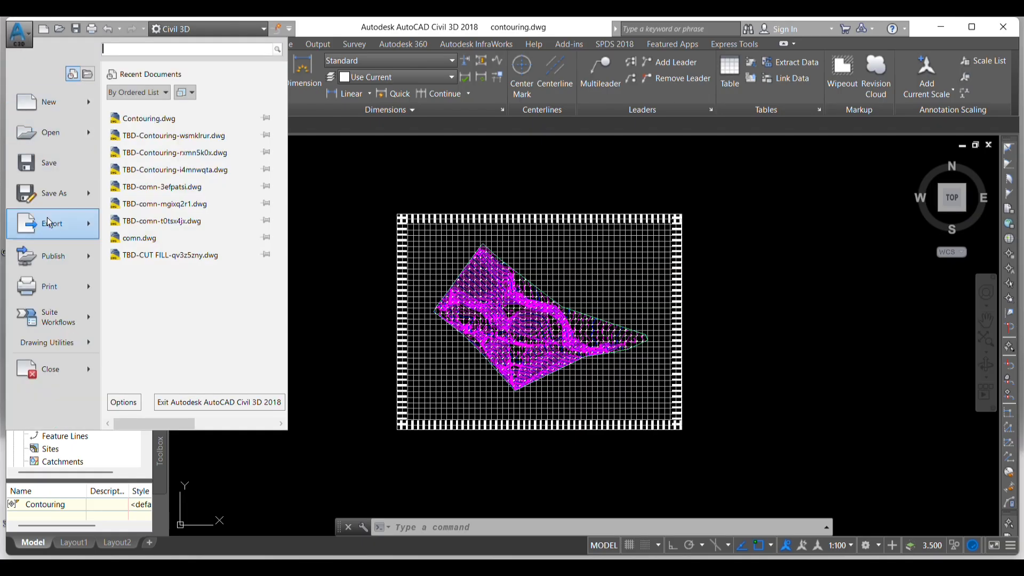
mouse_move(50, 227)
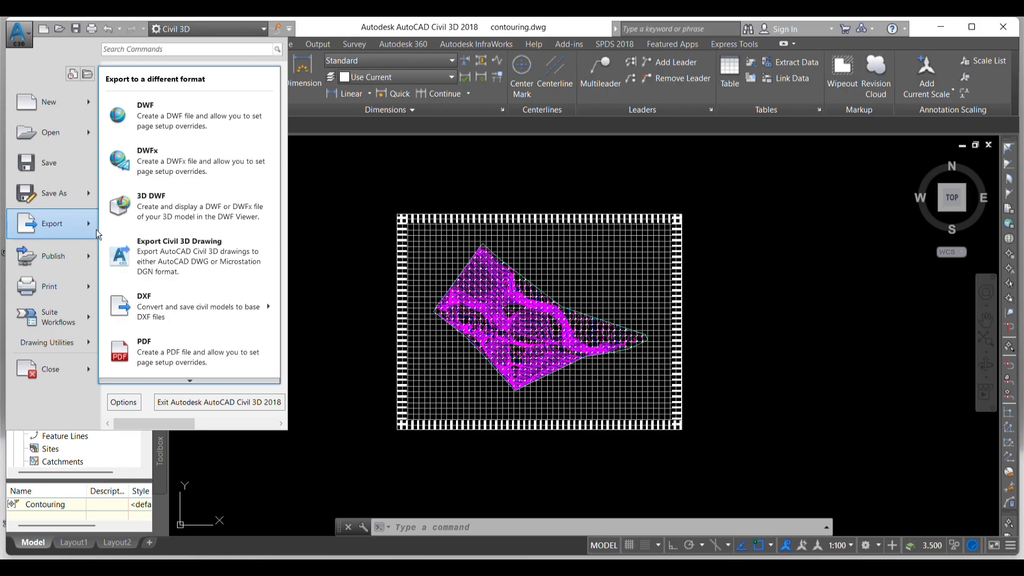
left_click(207, 255)
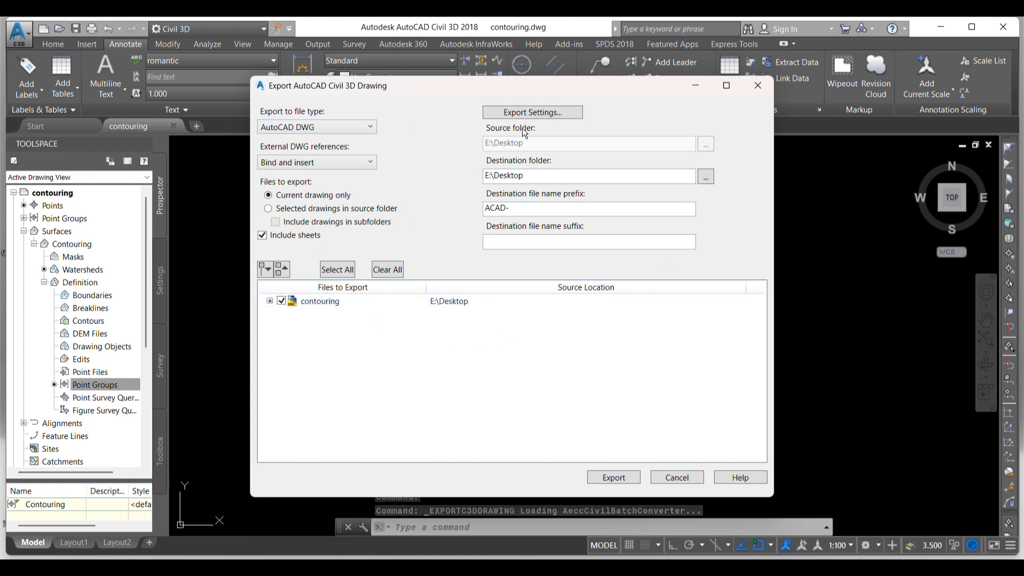
left_click(616, 479)
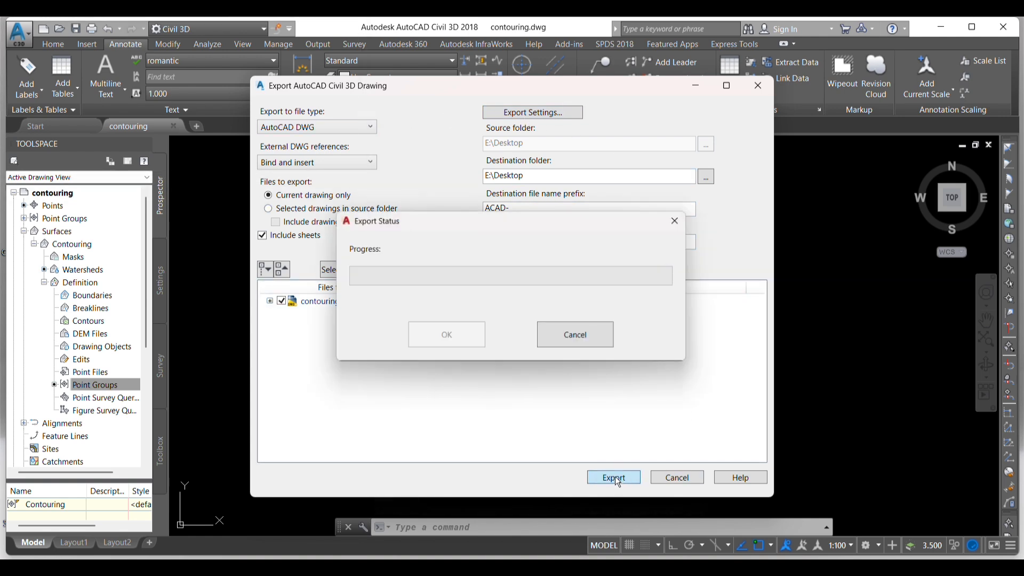
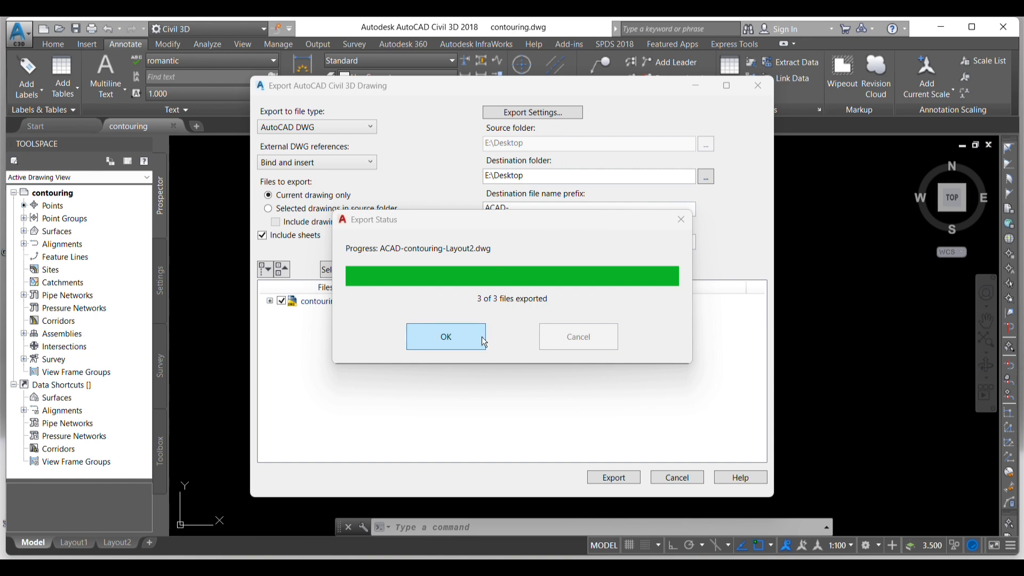
- Finish the DWG export, close the export dialog and exit Civil 3D
left_click(482, 337)
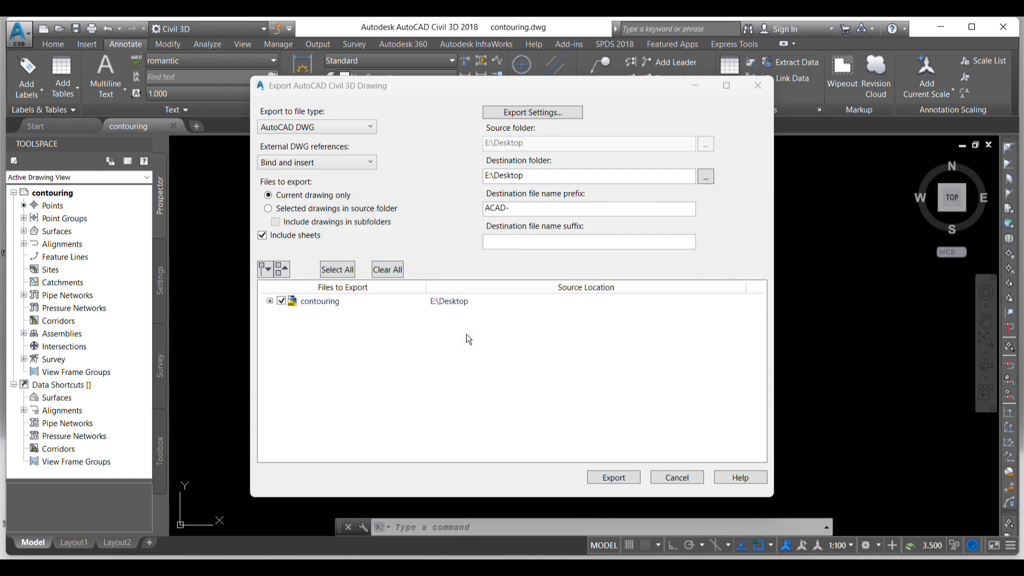
left_click(763, 89)
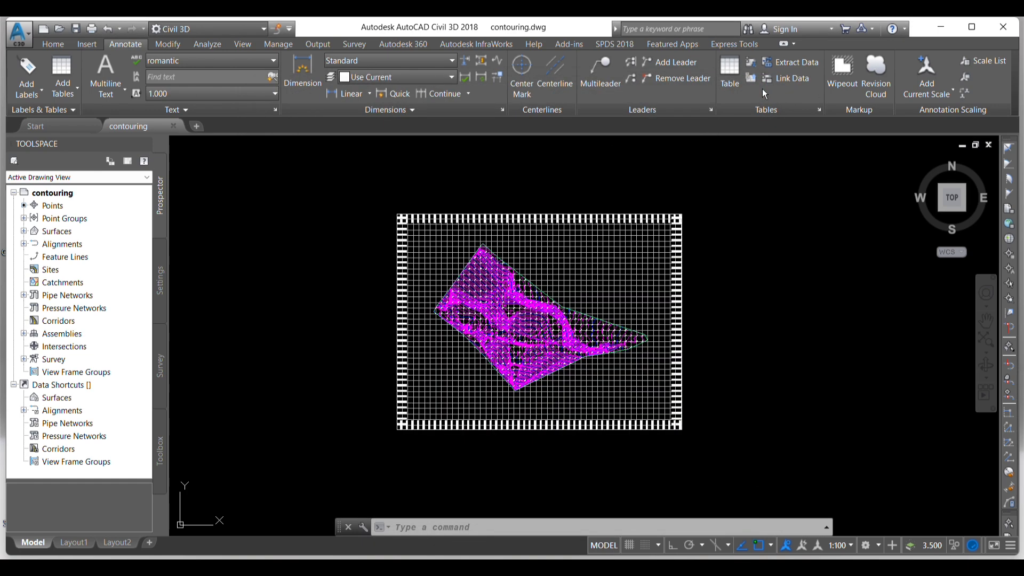
left_click(1005, 29)
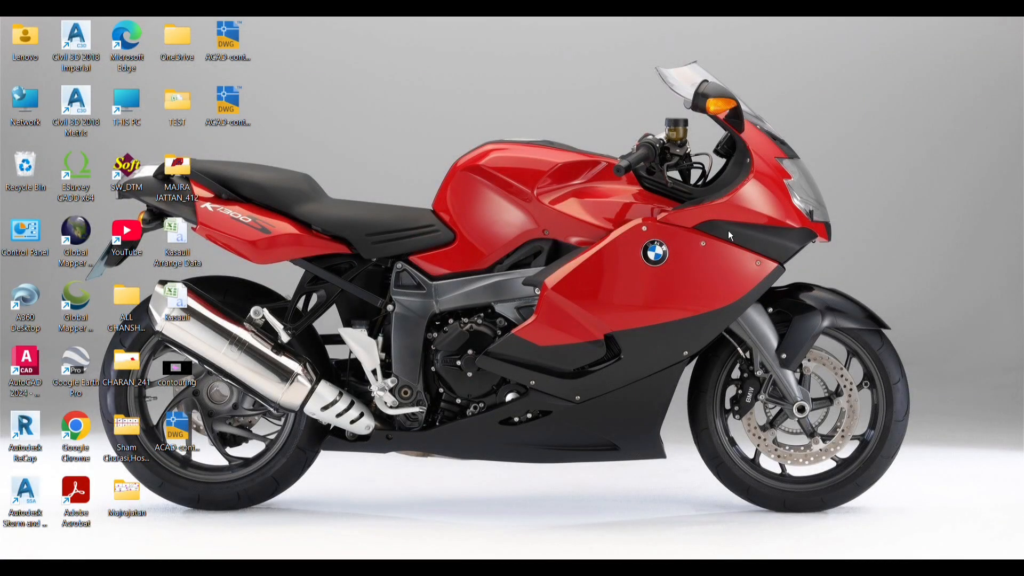
- Refresh the desktop and open the exported ACAD-contouring-Model drawing in a maximized AutoCAD window
right_click(477, 168)
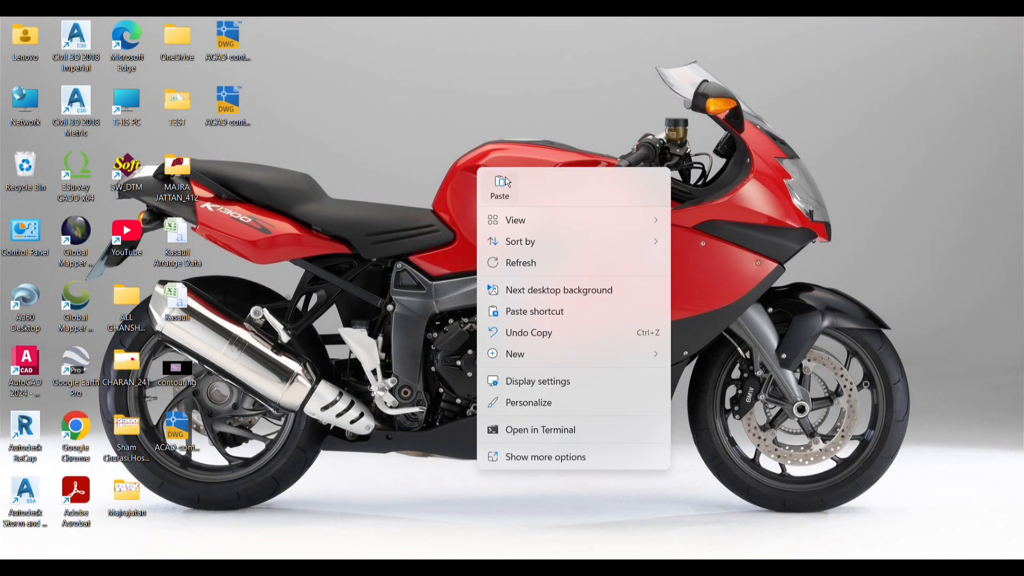
left_click(525, 263)
right_click(506, 285)
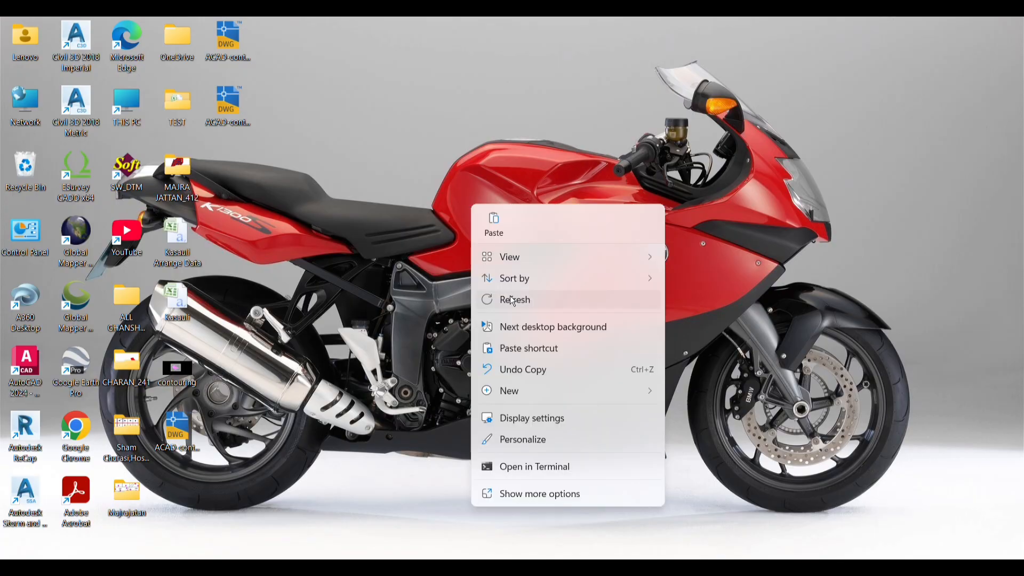
left_click(511, 299)
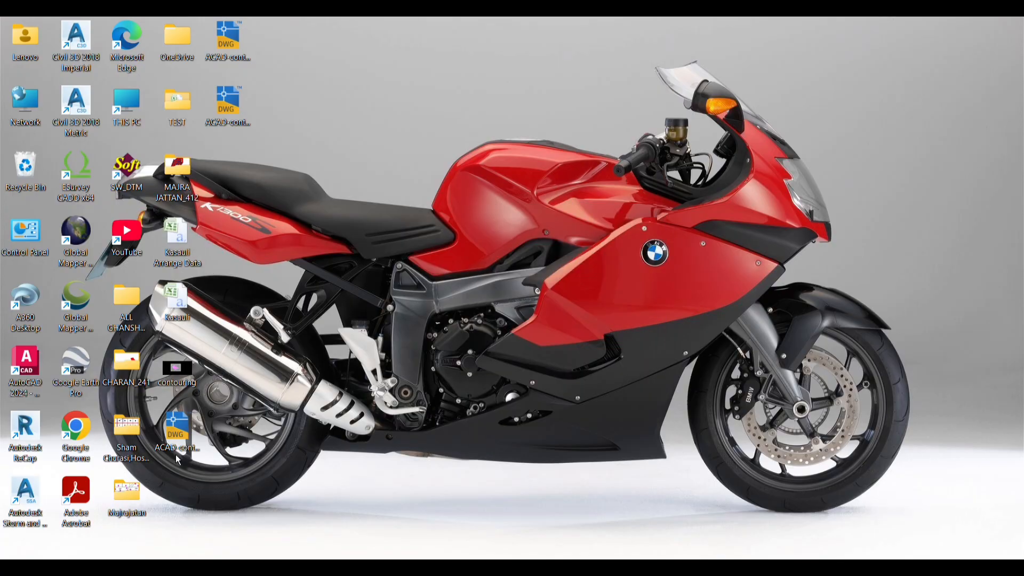
double_click(179, 425)
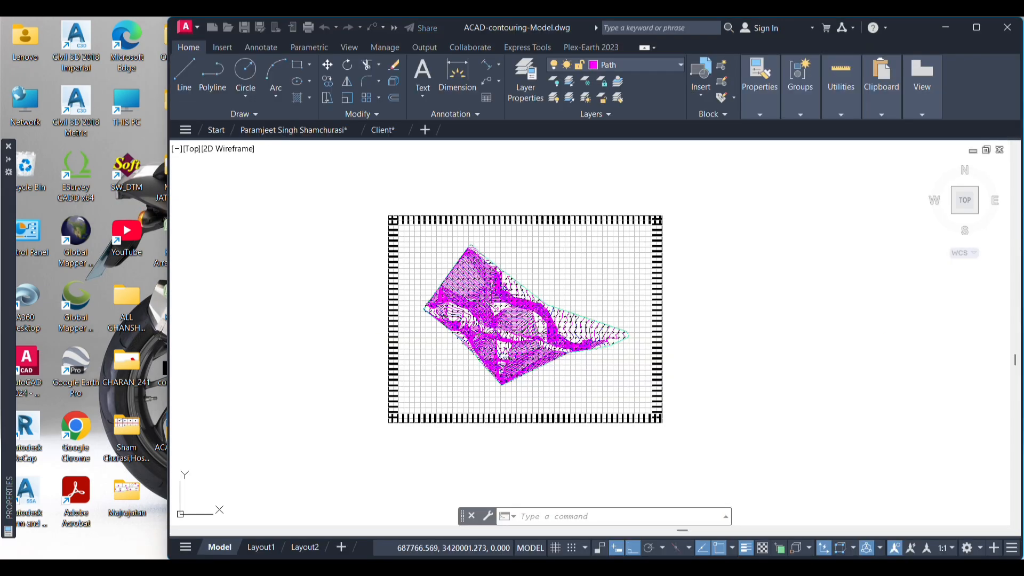
left_click(978, 27)
- Examine the exported drawing in AutoCAD, checking the contours, spot elevation labels and grid coordinate labels both close up and as a whole
scroll(507, 250, "down", 2)
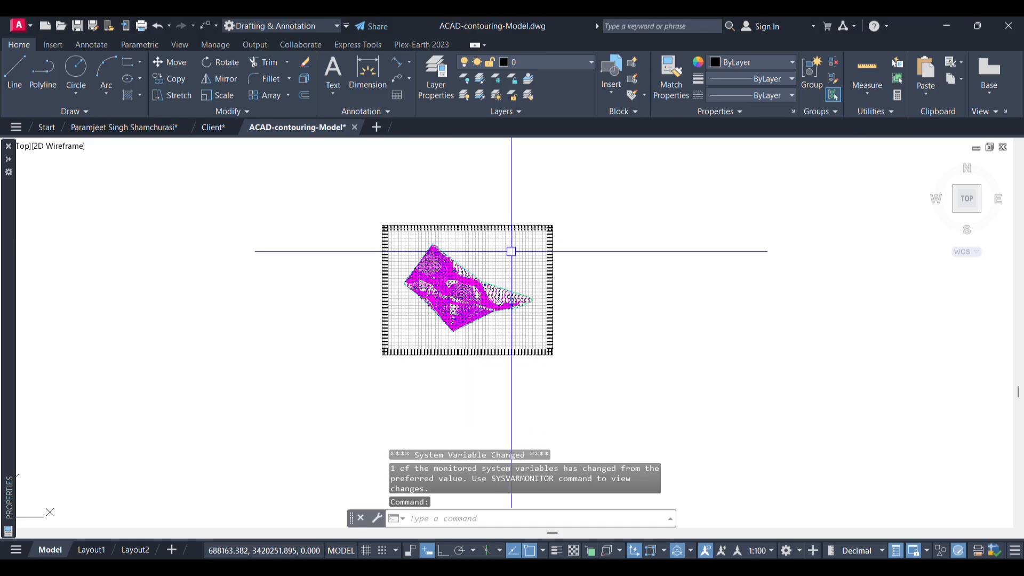
key("Escape")
key("Escape")
key("Escape")
scroll(453, 298, "up", 6)
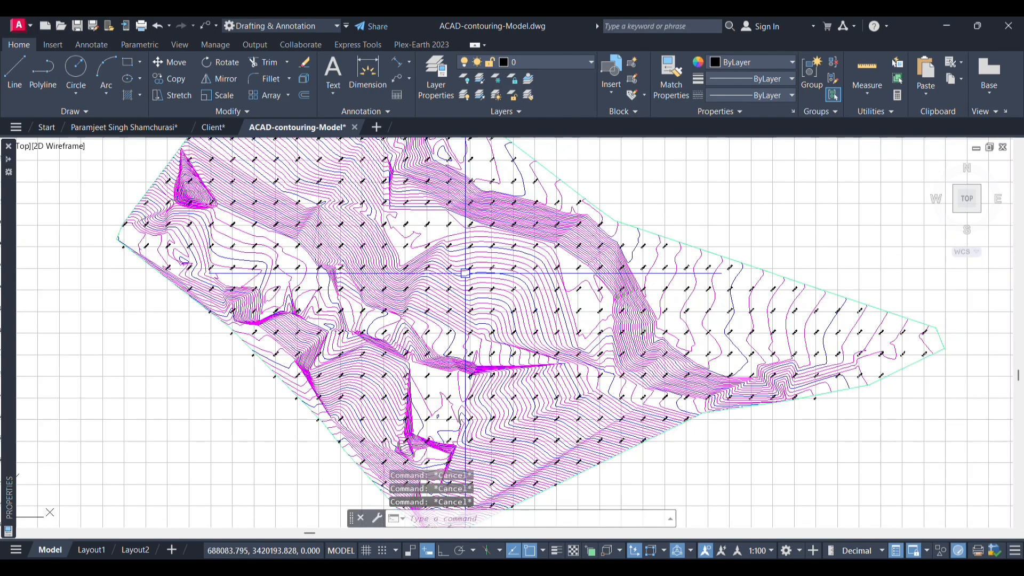
scroll(462, 320, "down", 5)
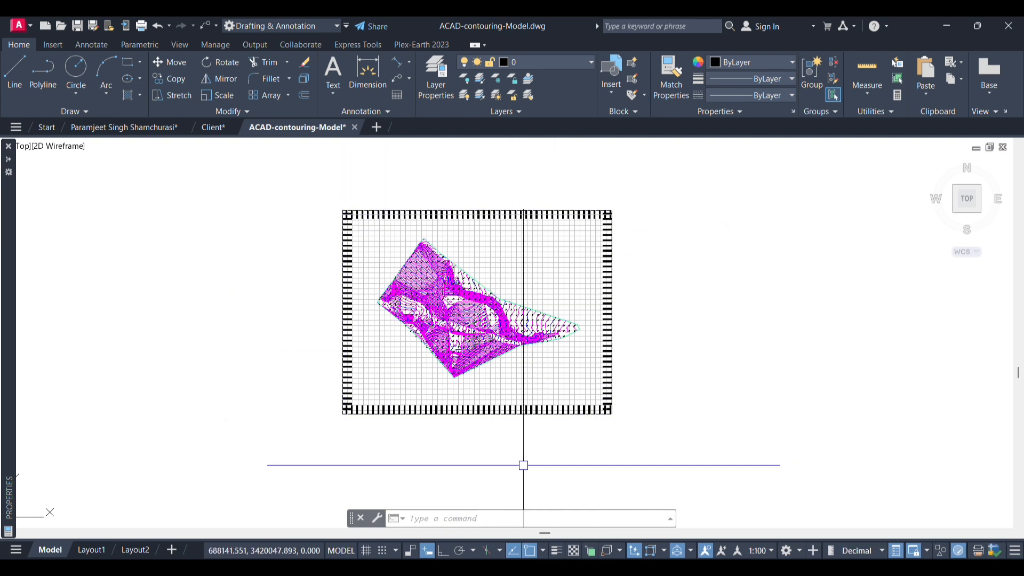
scroll(468, 429, "up", 4)
scroll(448, 389, "up", 8)
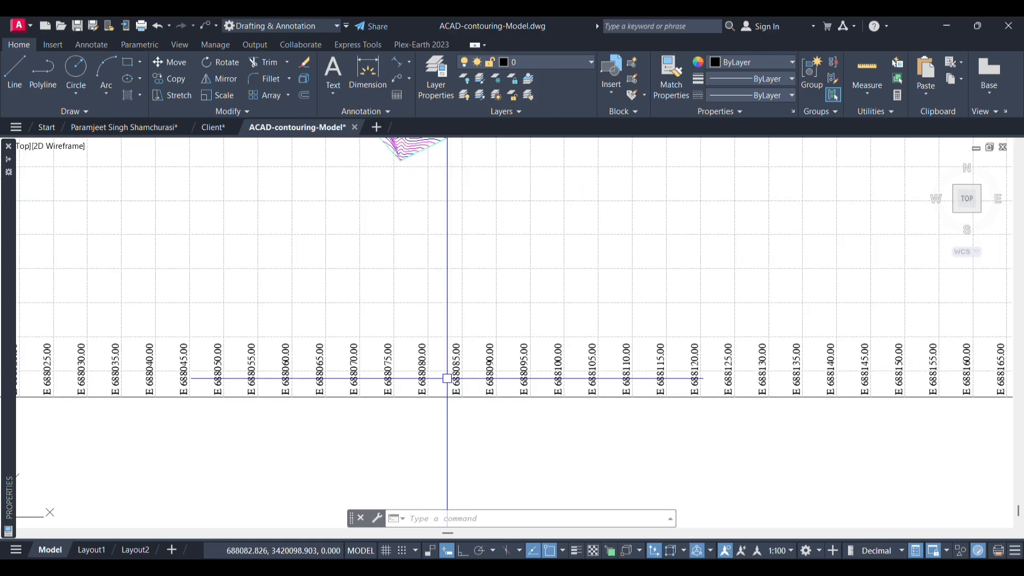
scroll(460, 424, "down", 6)
scroll(461, 424, "down", 6)
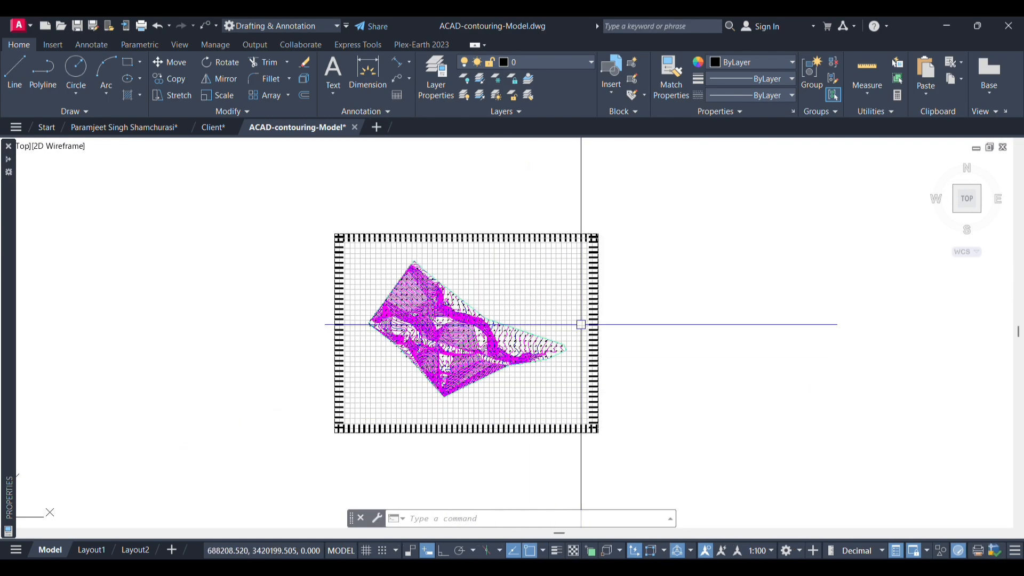
scroll(617, 286, "up", 10)
scroll(632, 307, "down", 7)
scroll(501, 366, "down", 3)
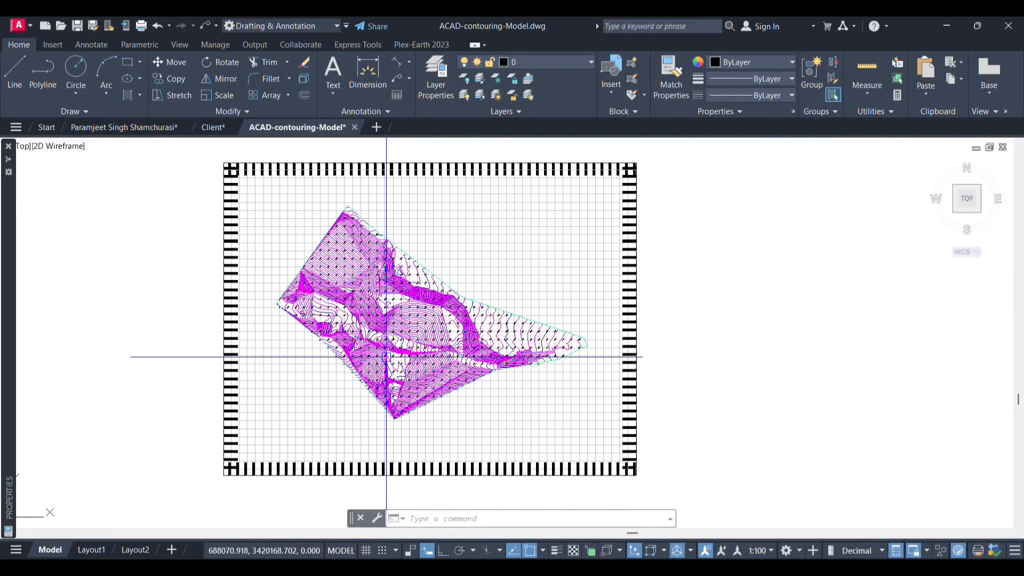
scroll(483, 318, "down", 3)
scroll(432, 346, "up", 8)
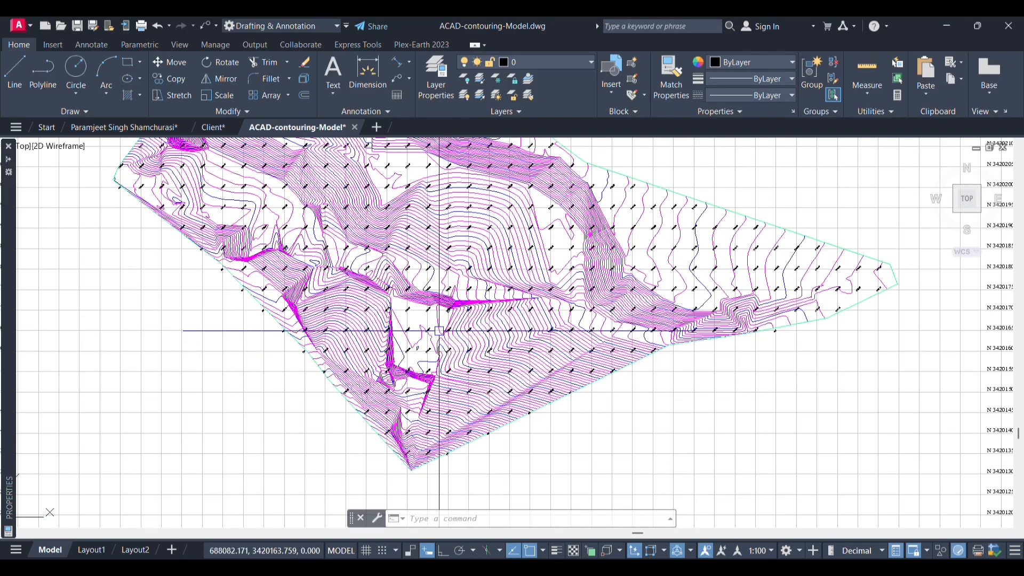
scroll(427, 341, "down", 2)
scroll(443, 342, "down", 5)
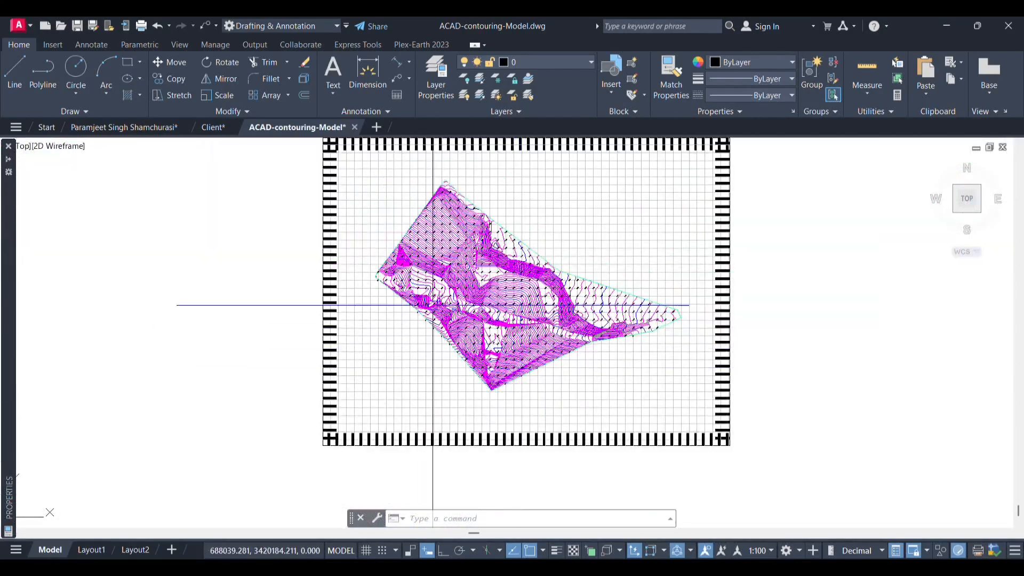
scroll(477, 368, "down", 2)
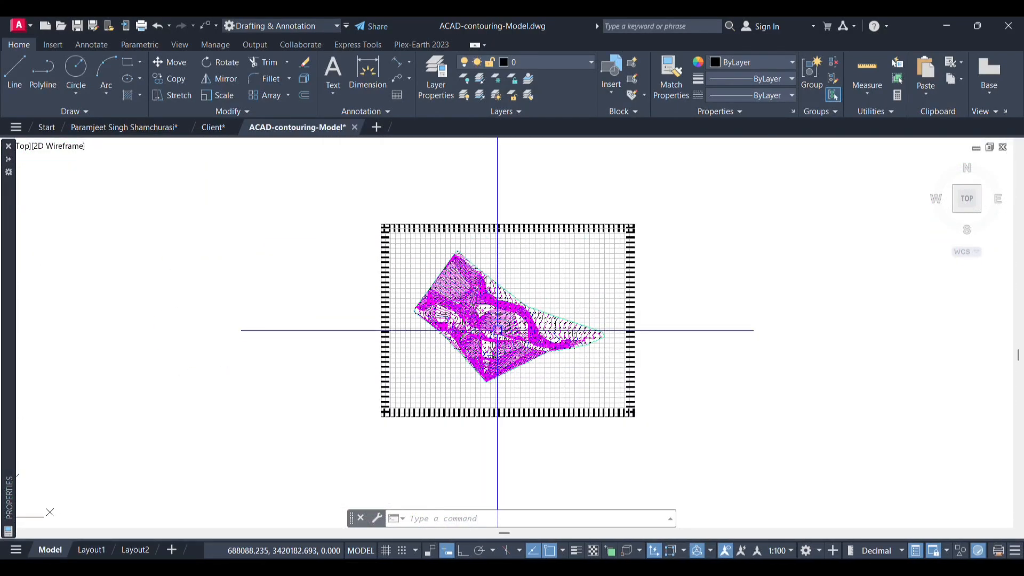
scroll(475, 346, "up", 7)
scroll(527, 339, "up", 4)
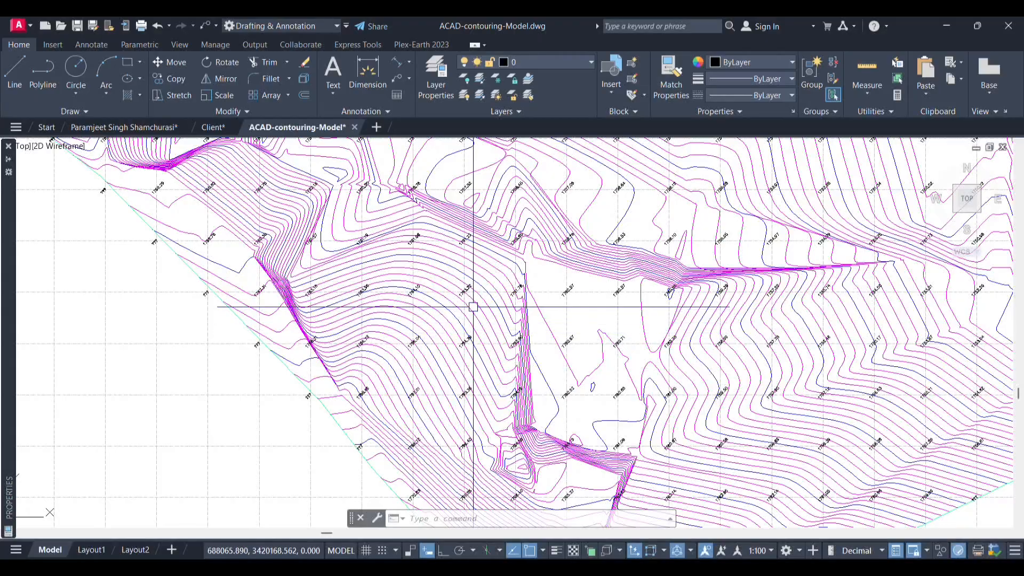
scroll(527, 341, "up", 3)
scroll(377, 336, "down", 8)
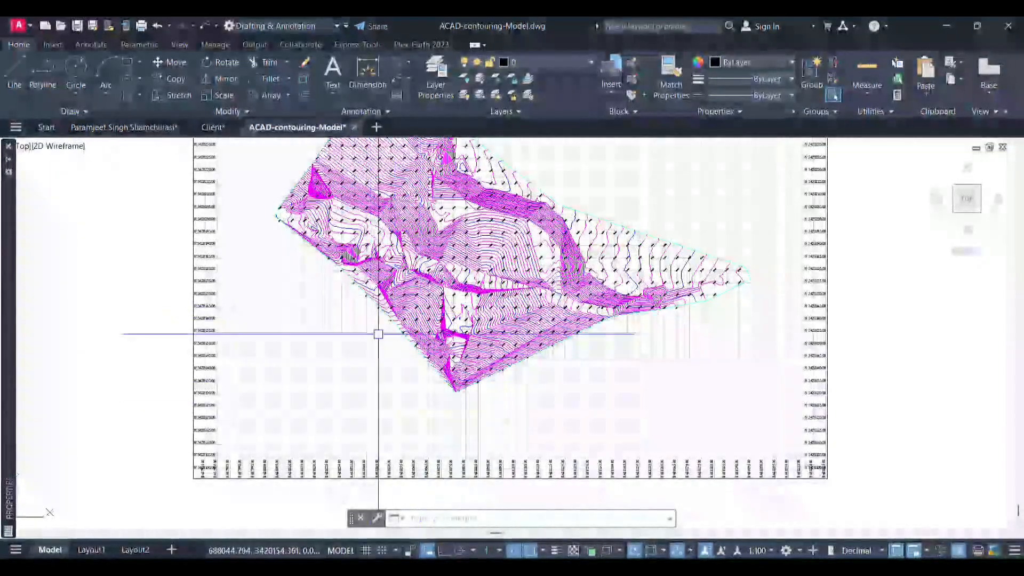
scroll(409, 330, "up", 8)
scroll(366, 281, "up", 3)
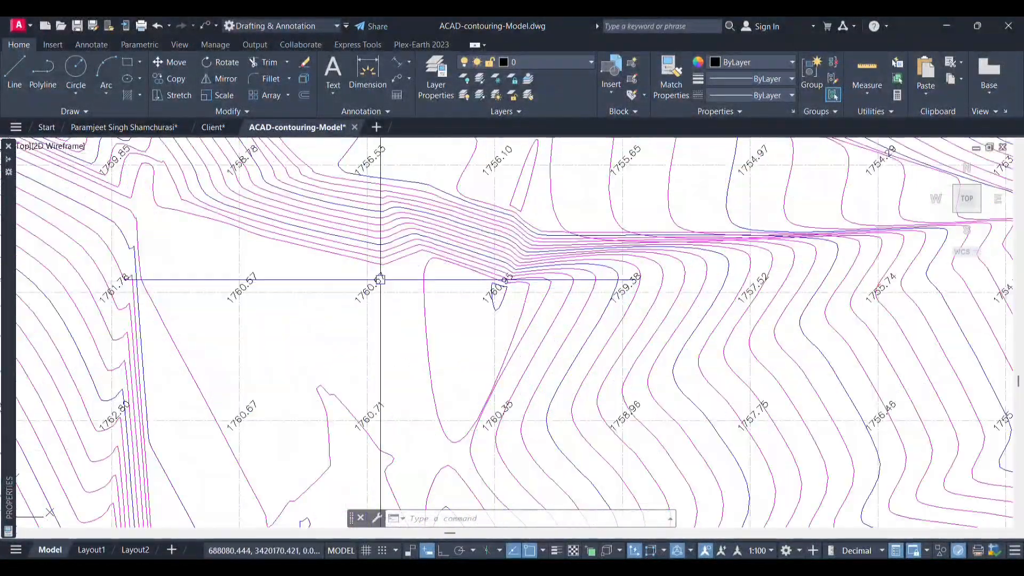
- Select all spot elevation labels similar to one in the surface's middle and set their color to ByBlock
left_click(368, 284)
right_click(384, 277)
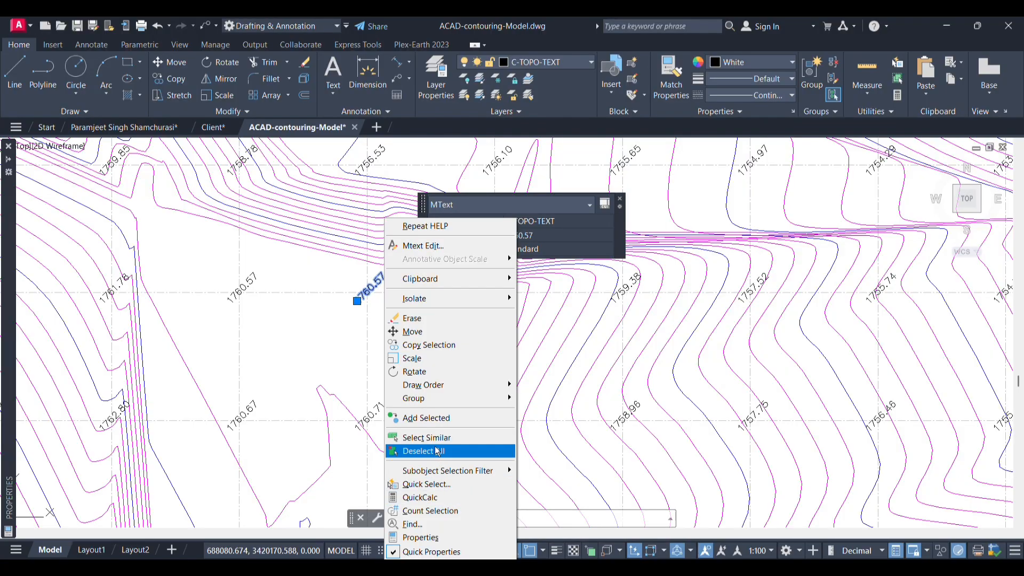
left_click(419, 437)
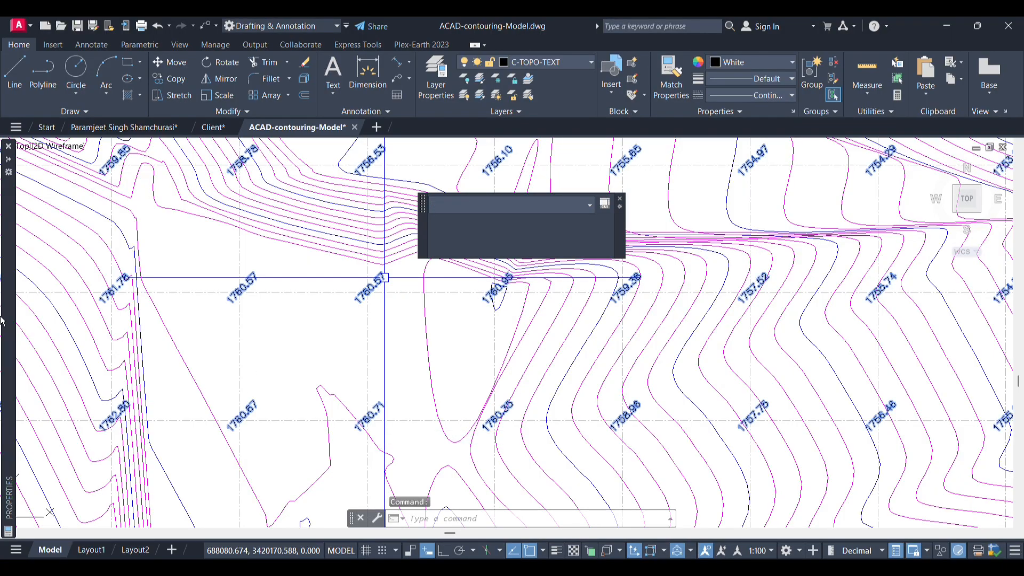
mouse_move(13, 351)
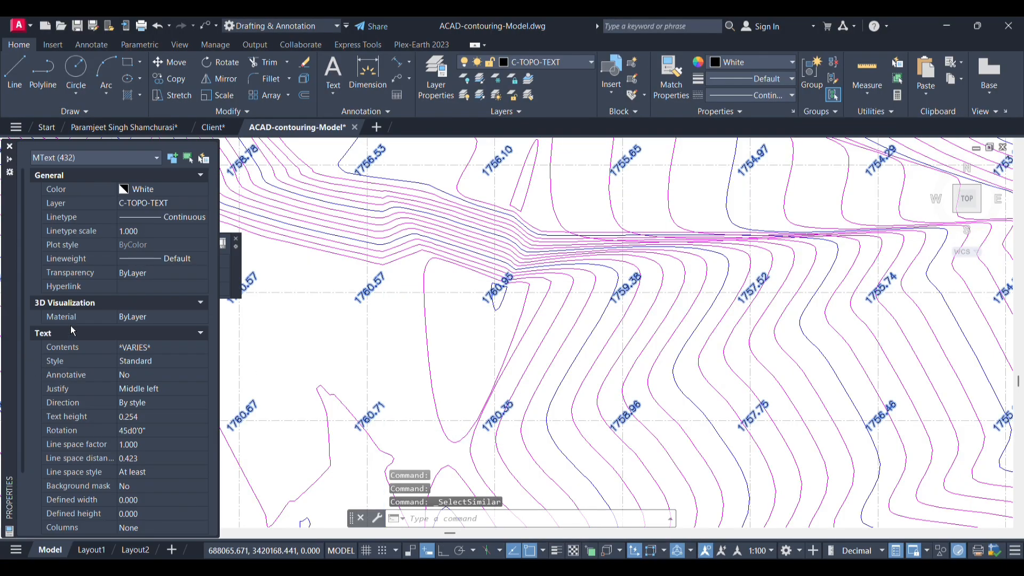
left_click(166, 190)
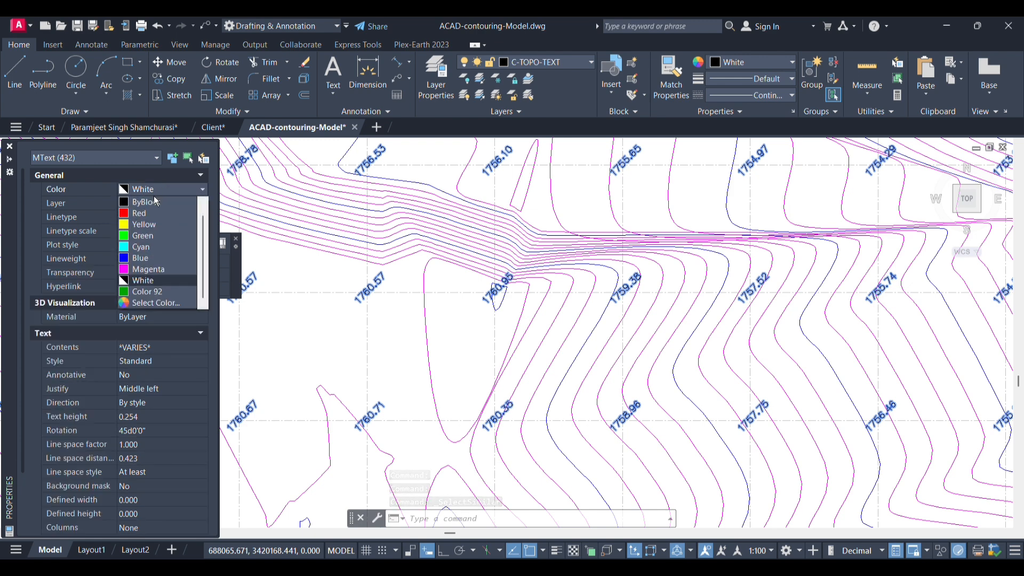
left_click(147, 207)
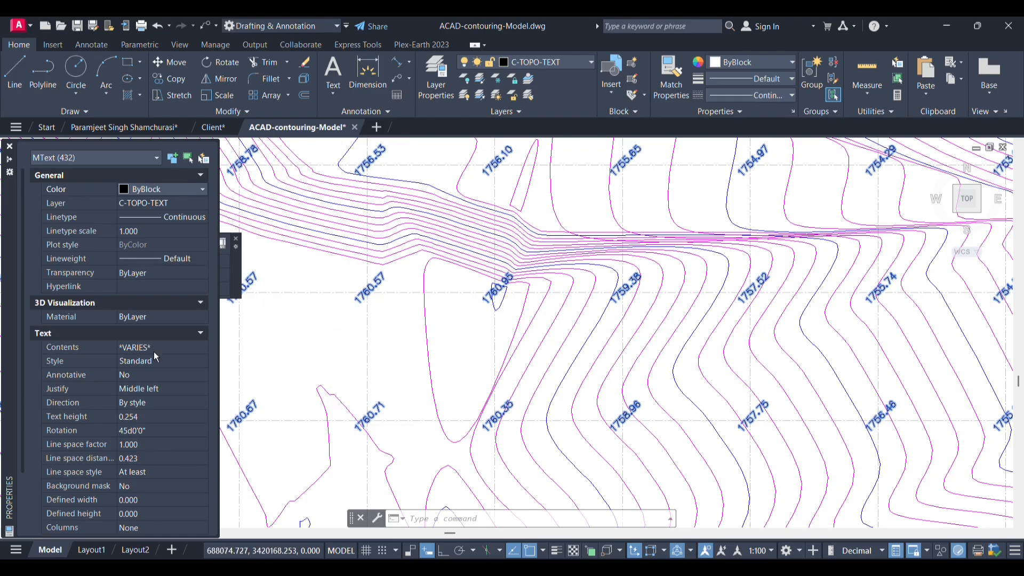
- Set the selected spot elevation labels' text height to 0.5 and their text style to romantic
left_click(145, 417)
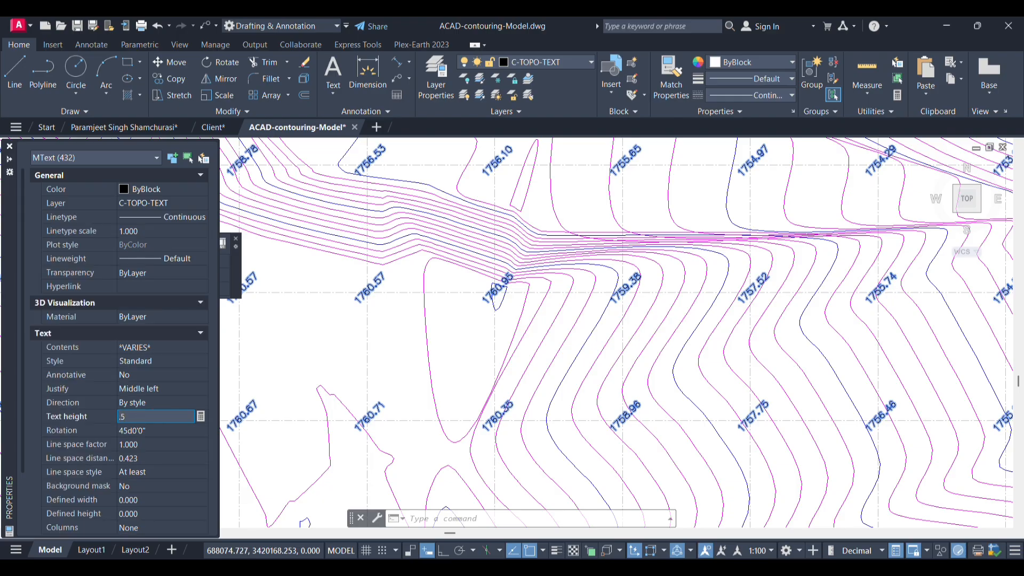
left_click(155, 424)
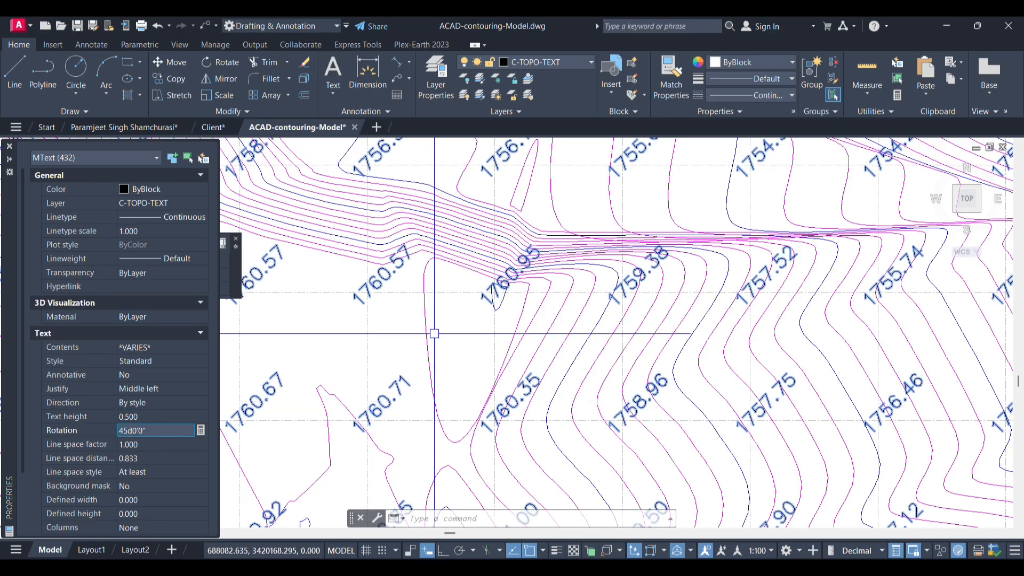
mouse_move(190, 262)
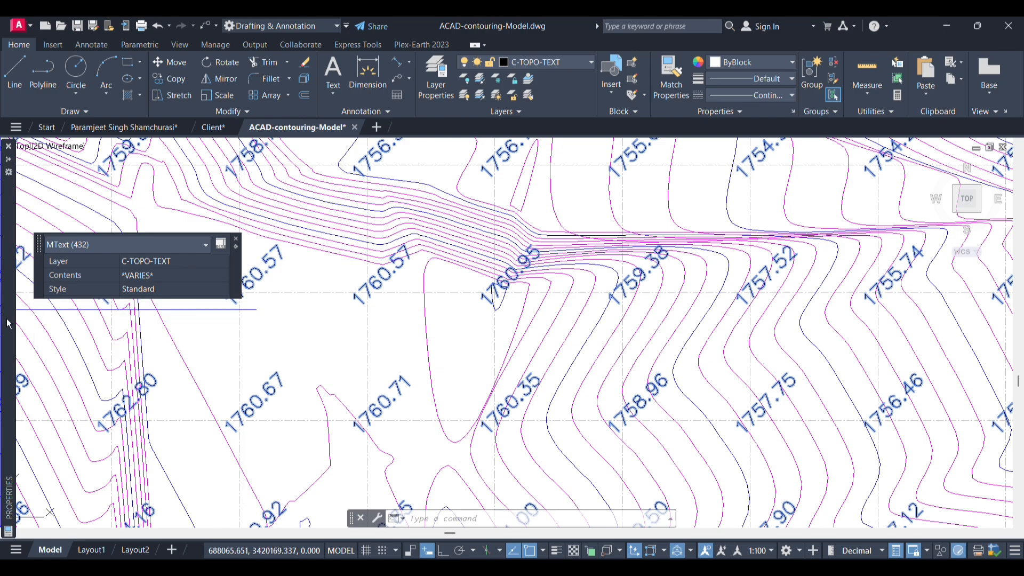
mouse_move(11, 333)
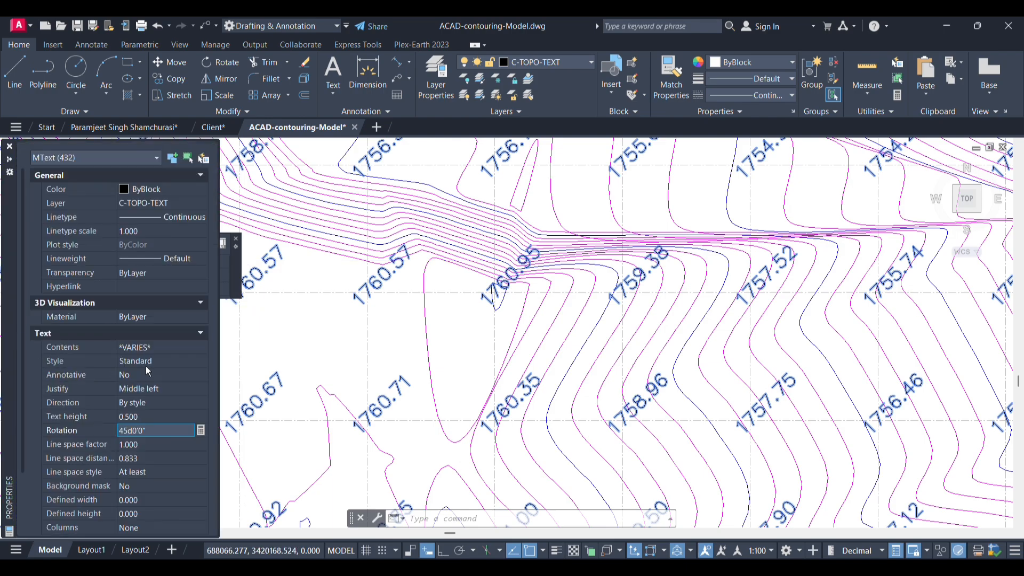
left_click(163, 363)
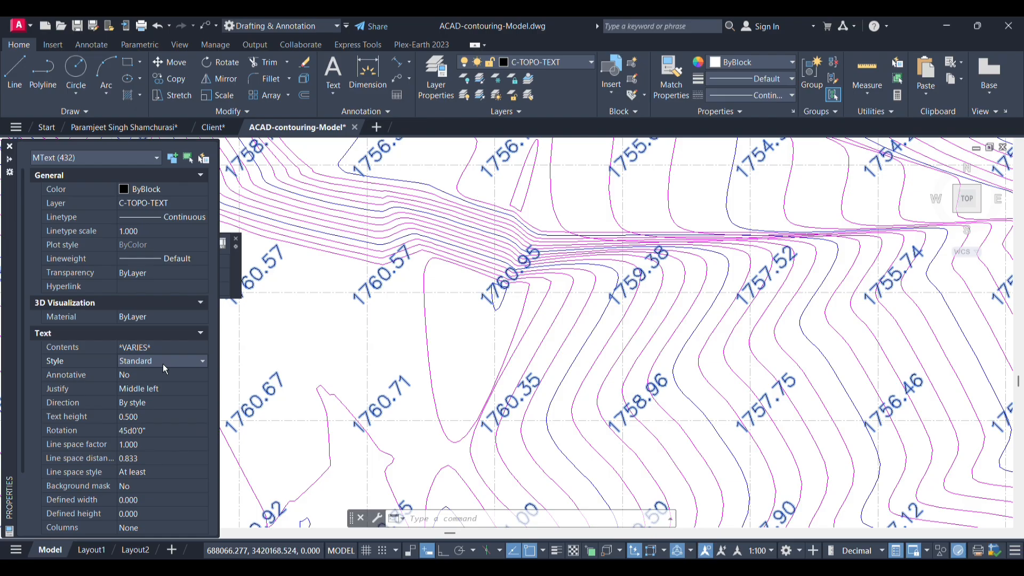
left_click(162, 364)
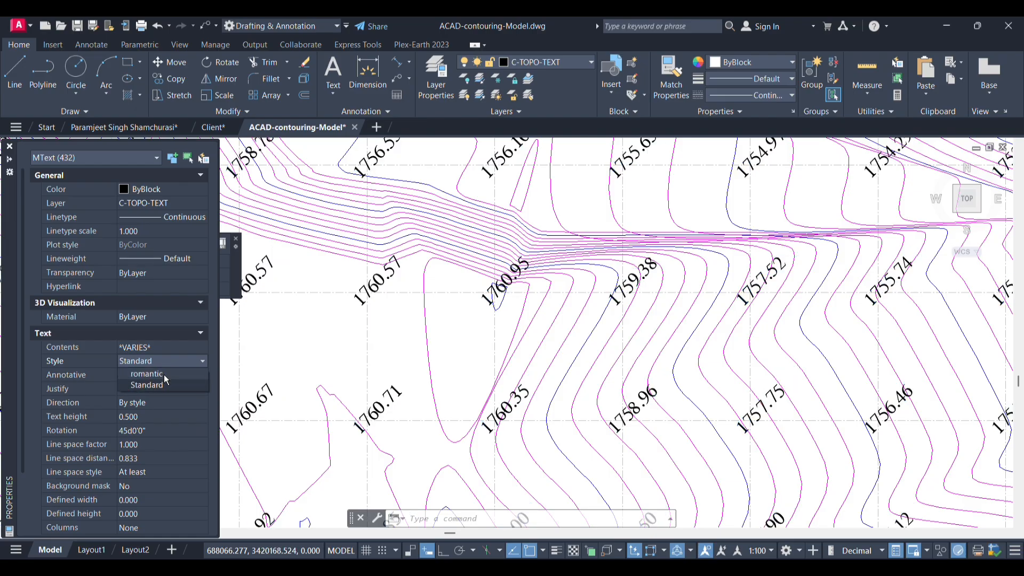
left_click(164, 377)
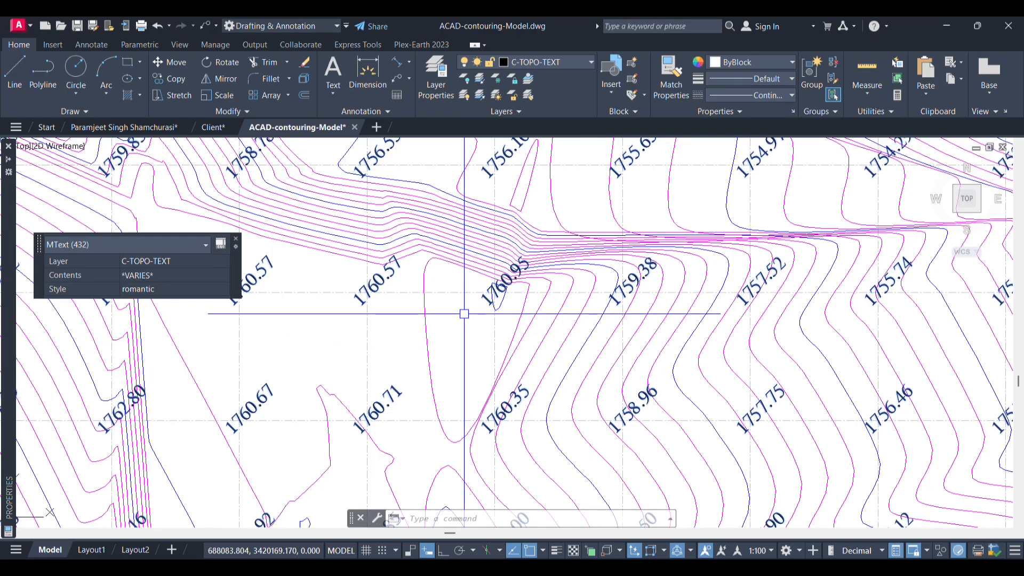
scroll(516, 287, "down", 4)
key("Escape")
- Review the restyled spot elevation labels on the contoured surface, close up and within the full coordinate grid frame
scroll(485, 384, "down", 6)
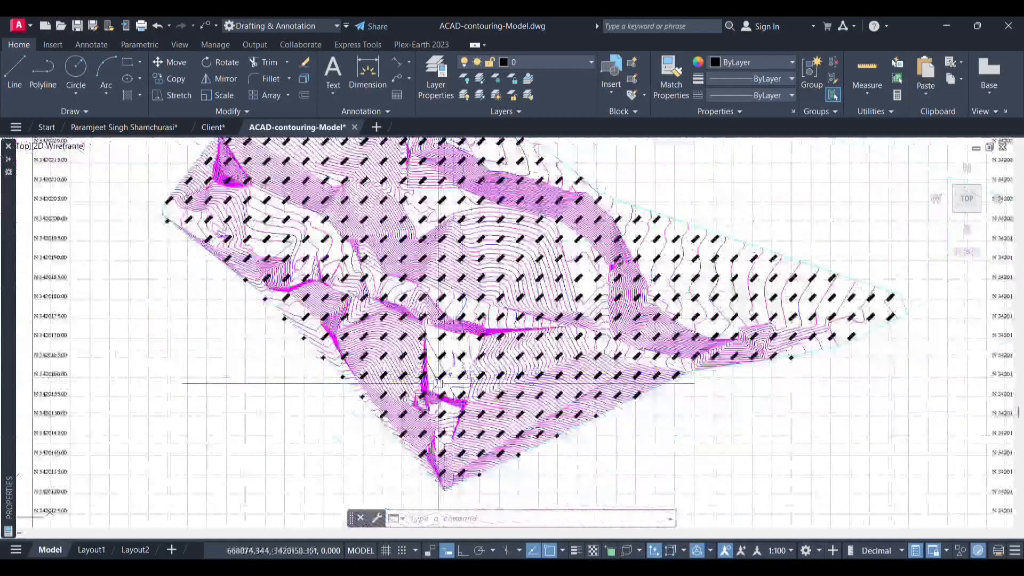
scroll(561, 343, "up", 2)
scroll(457, 348, "down", 3)
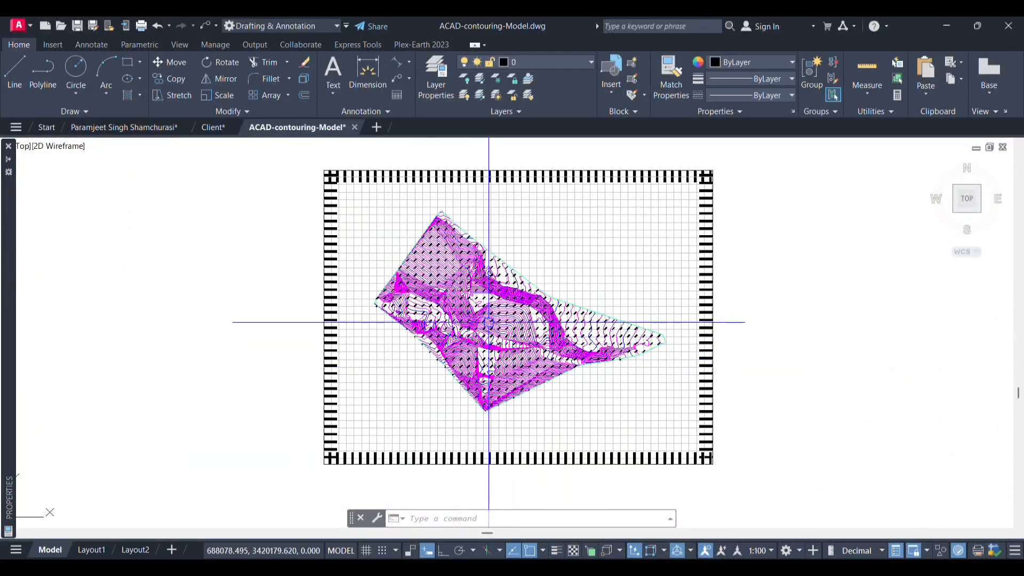
scroll(487, 320, "up", 2)
scroll(487, 298, "up", 3)
scroll(480, 343, "down", 6)
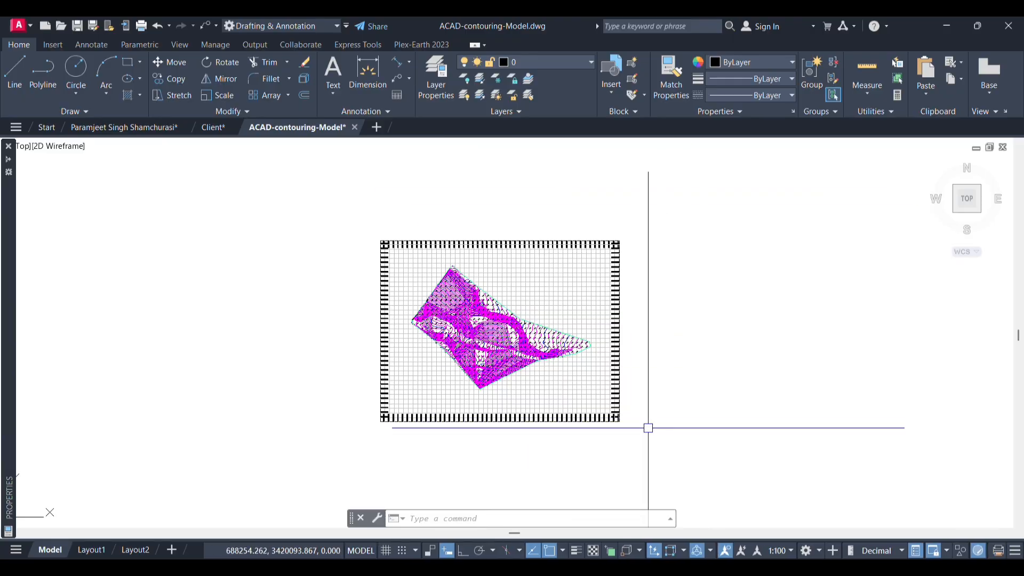
left_click(660, 443)
left_click(281, 181)
key("Escape")
key("Escape")
key("Escape")
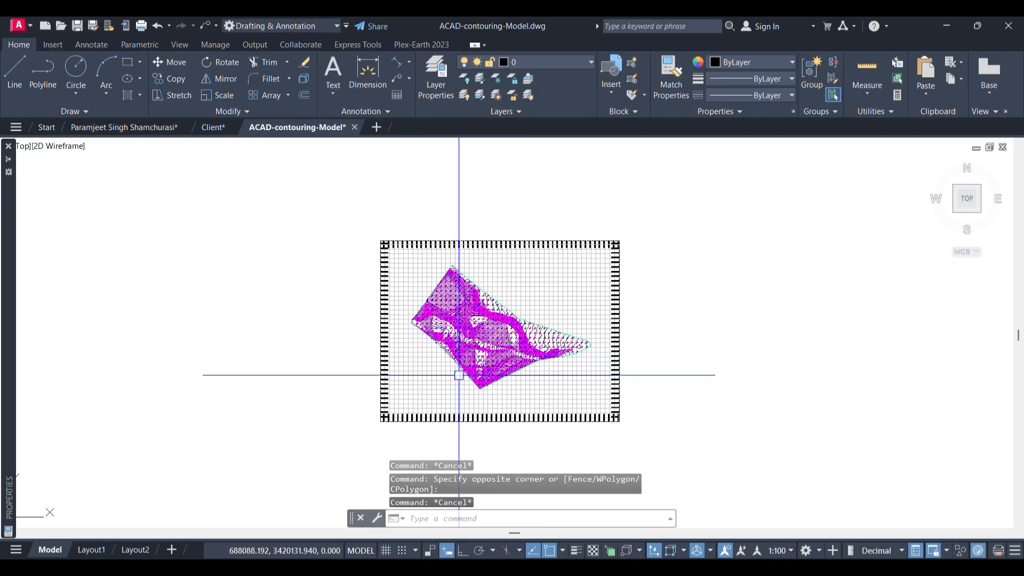
scroll(492, 321, "up", 3)
scroll(491, 320, "down", 3)
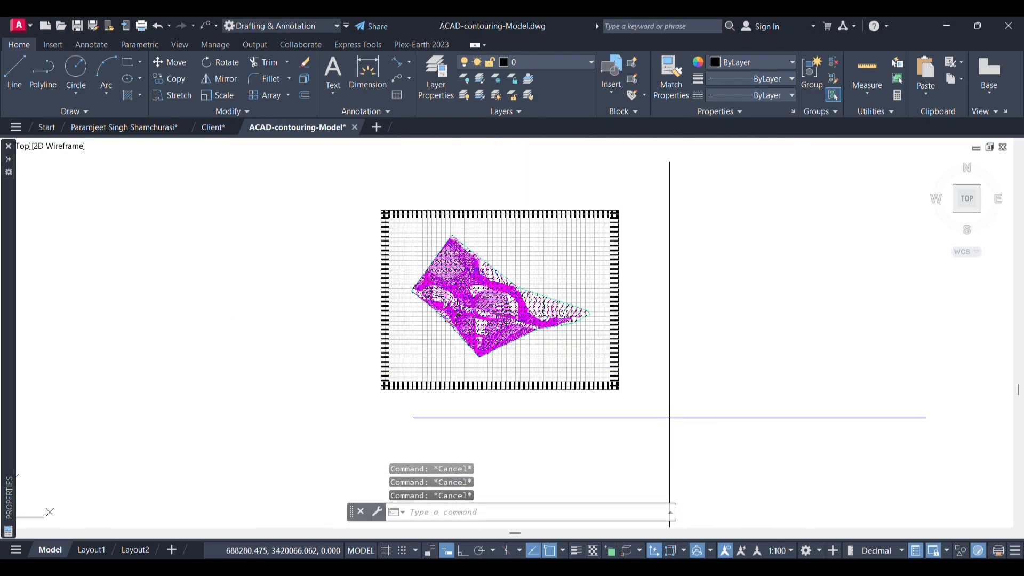